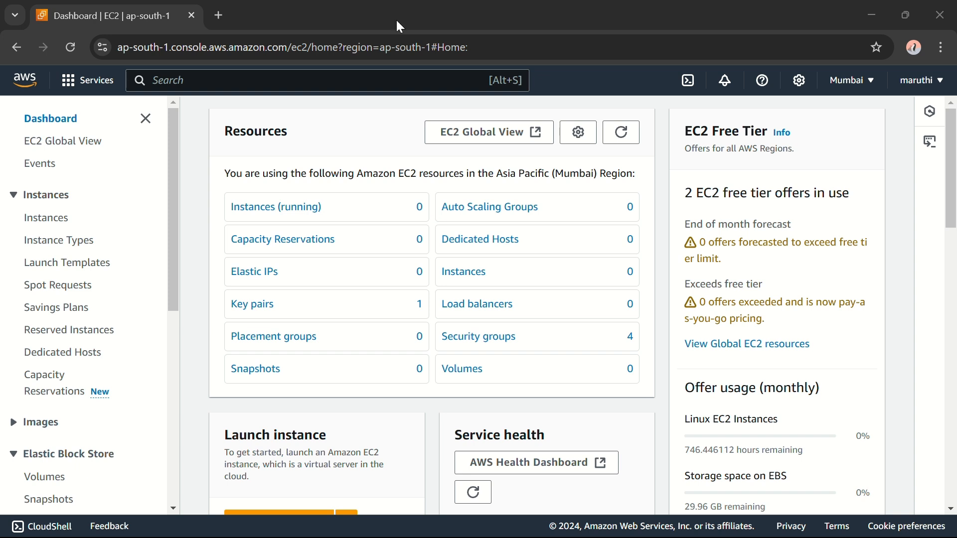
- Start launching a new EC2 instance from the running instances list and name it ec2
left_click(282, 215)
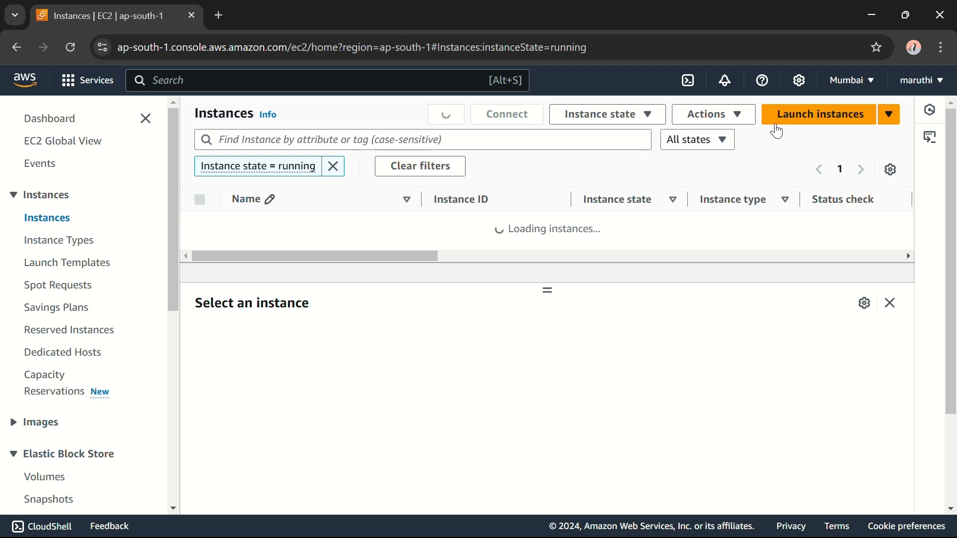
left_click(811, 115)
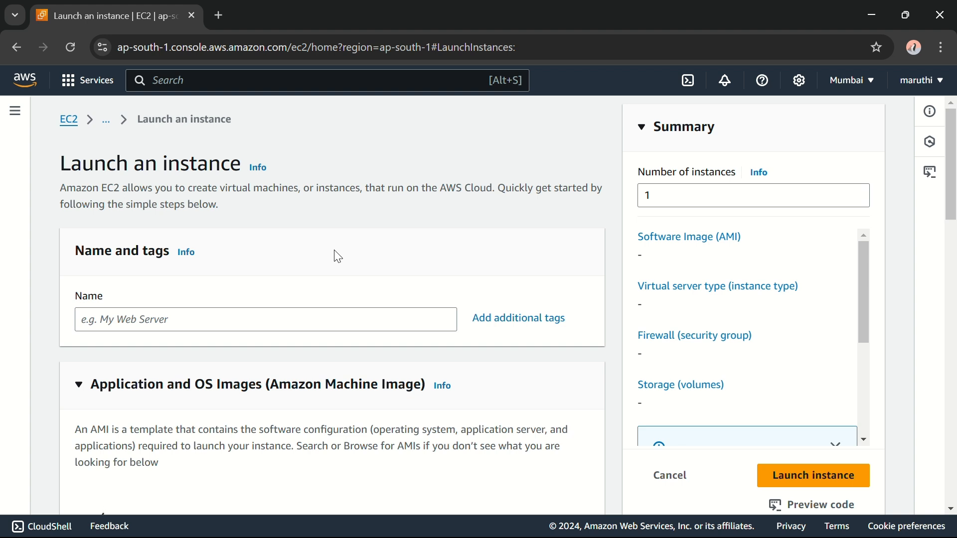
left_click(269, 319)
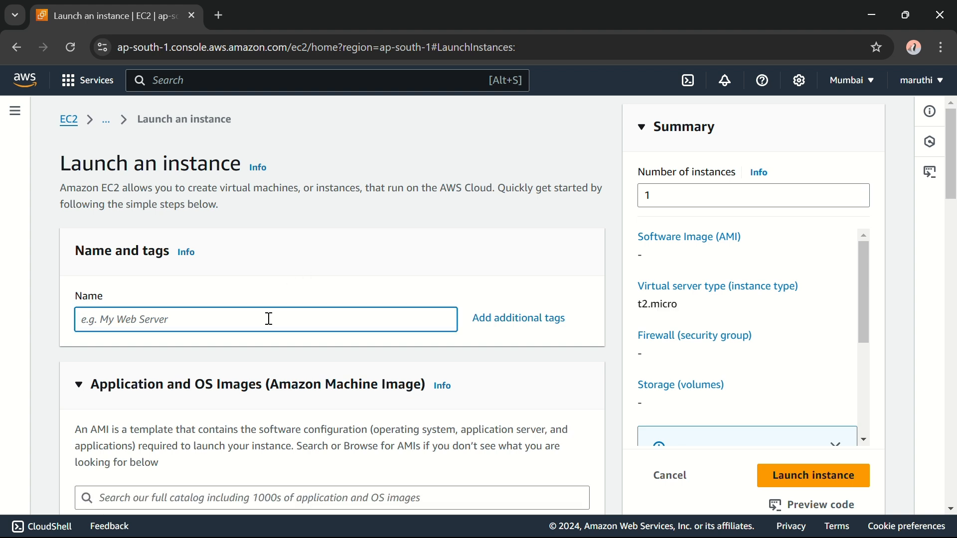
type("ec2")
- Browse more AMIs and select Amazon Linux 2 AMI (HVM) - Kernel 5.10, SSD Volume Type, 64-bit (x86)
scroll(269, 321, "down", 5)
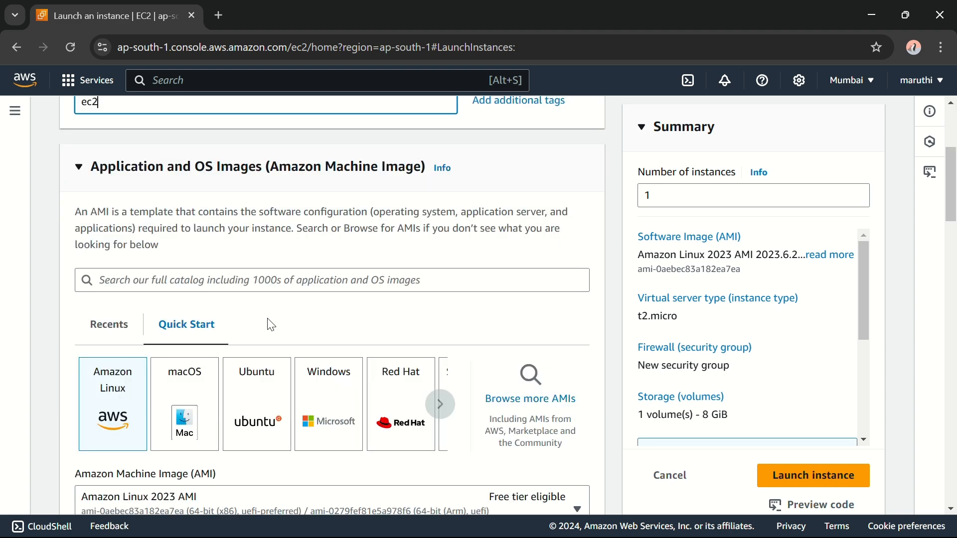
left_click(531, 365)
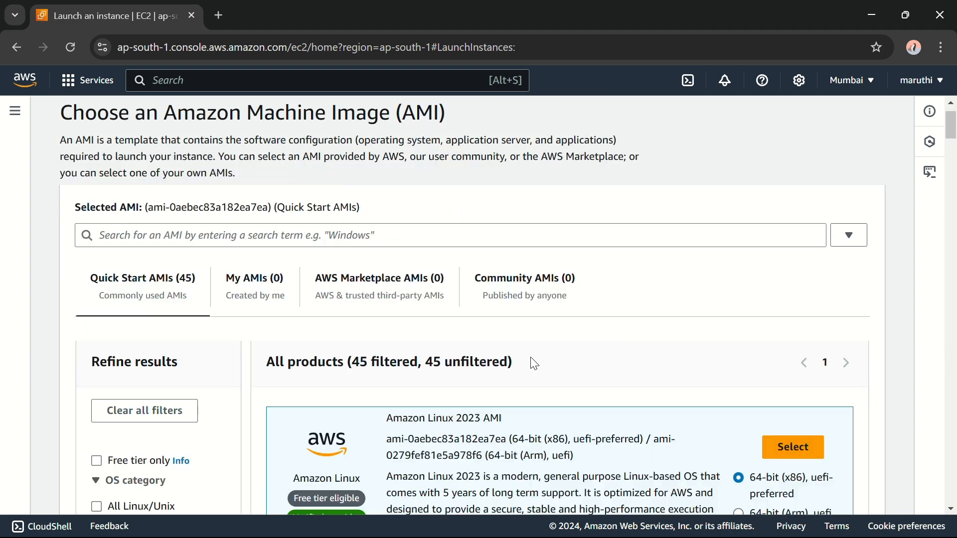
scroll(457, 324, "down", 2)
scroll(460, 336, "down", 2)
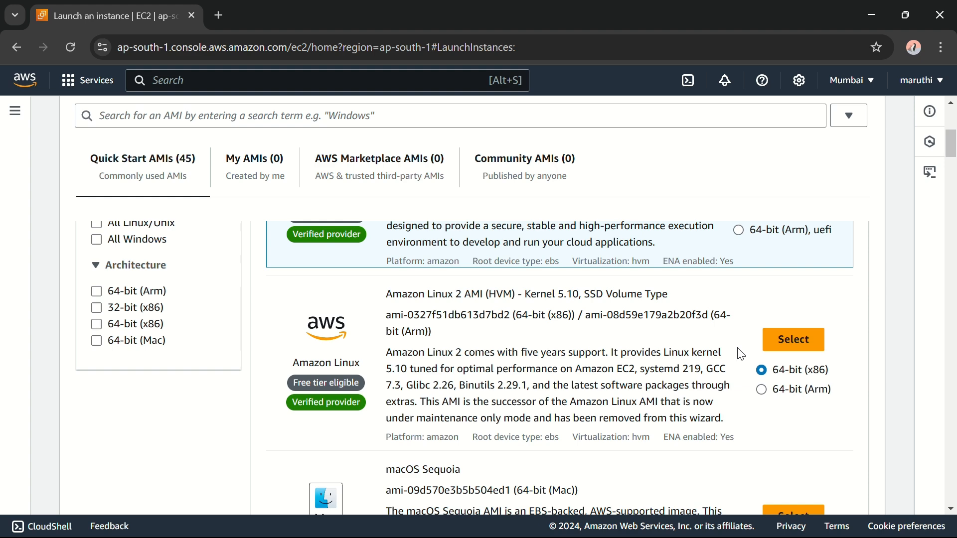
left_click(792, 339)
- Choose the existing ec2 key pair for logging in to the instance
scroll(334, 339, "down", 8)
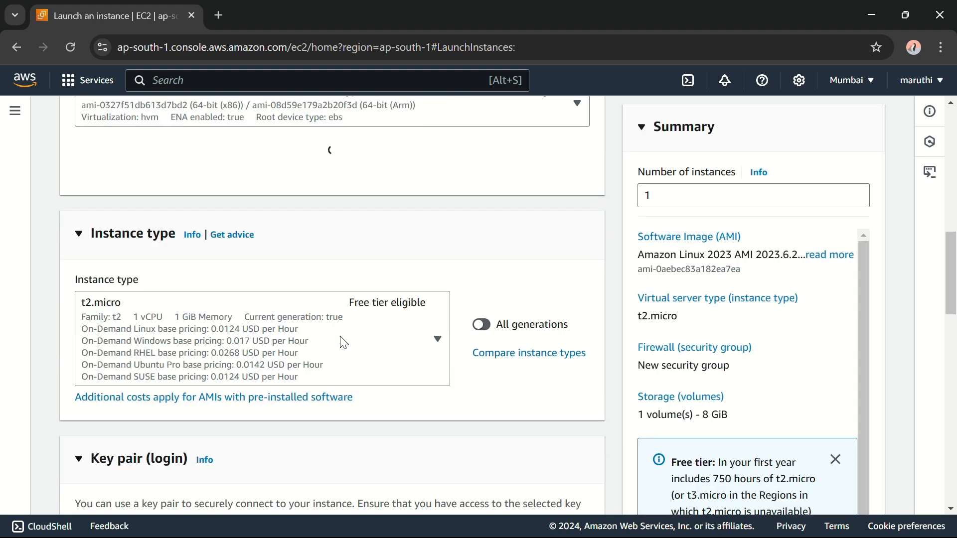
scroll(344, 343, "down", 2)
scroll(449, 291, "up", 3)
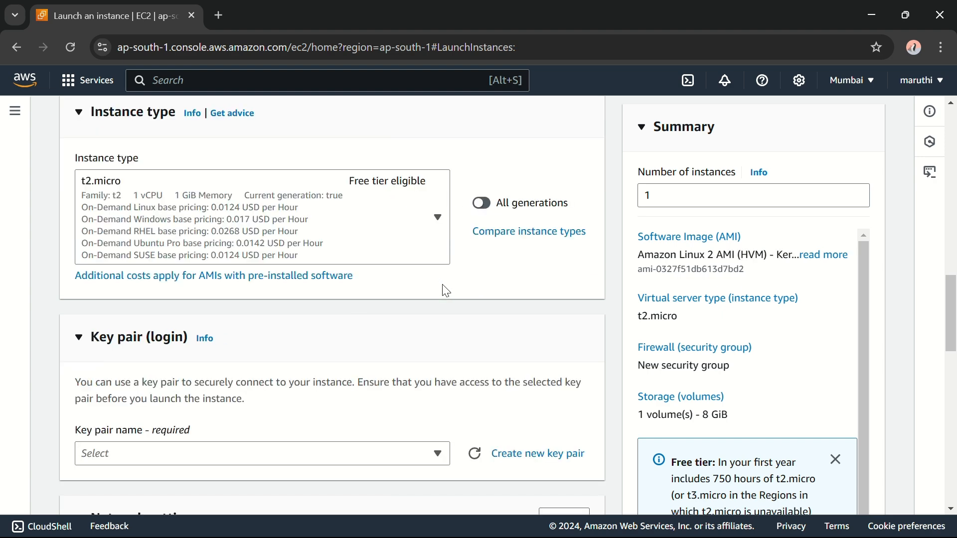
scroll(265, 376, "down", 2)
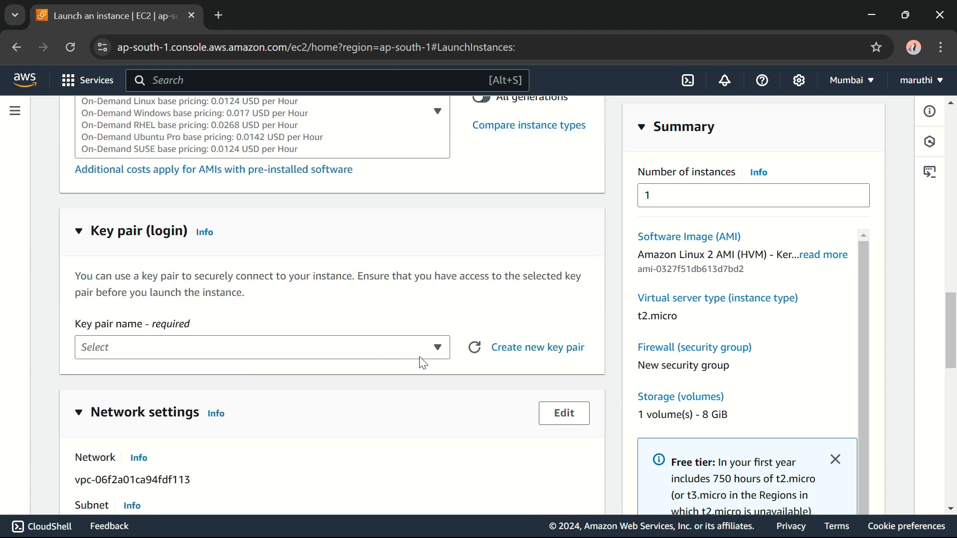
left_click(433, 352)
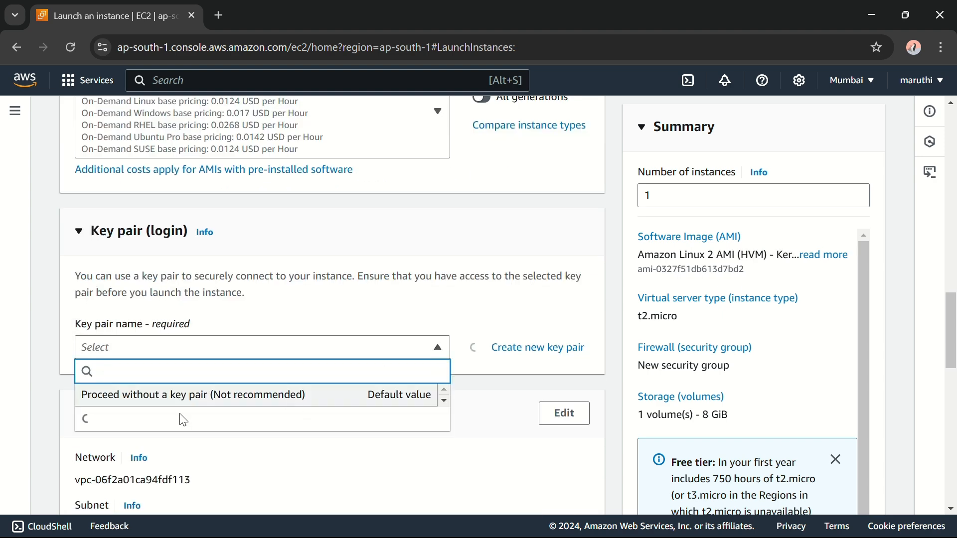
left_click(169, 433)
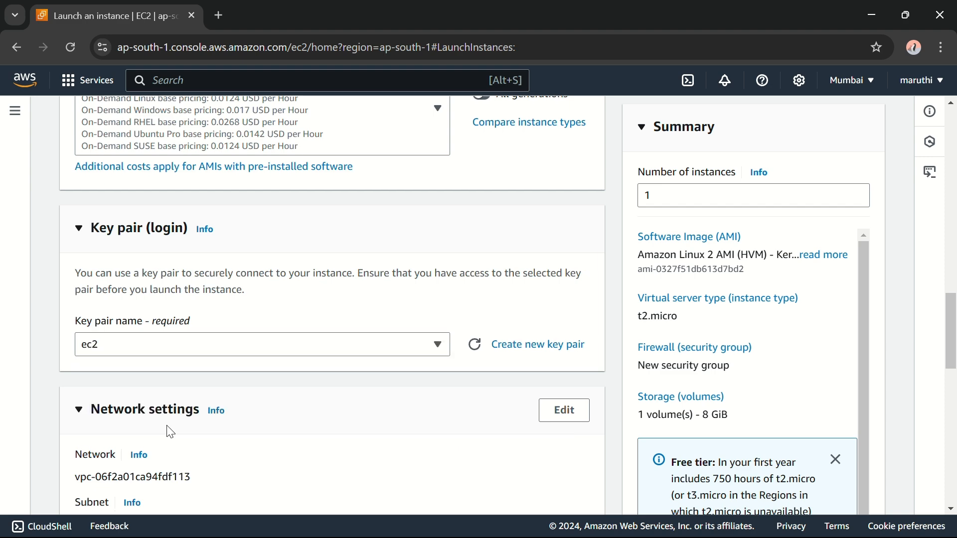
- Expand the instance's advanced details and place the cursor in the user data field
scroll(168, 431, "down", 8)
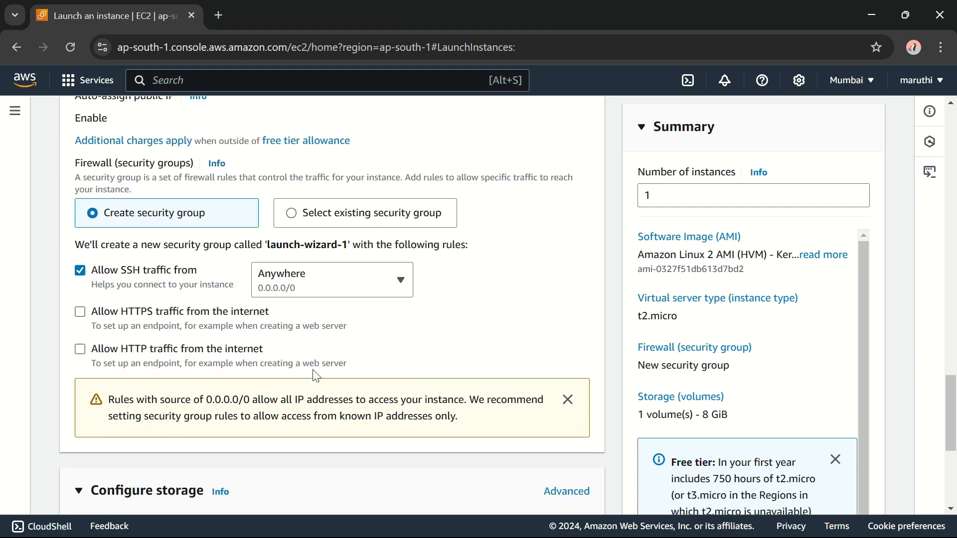
scroll(313, 374, "down", 4)
scroll(316, 377, "down", 2)
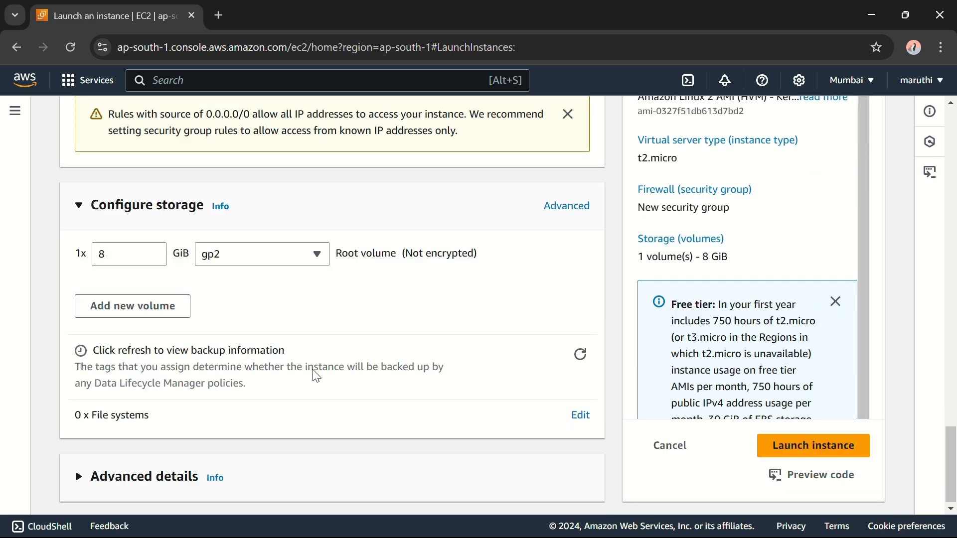
scroll(314, 374, "up", 2)
scroll(314, 373, "down", 2)
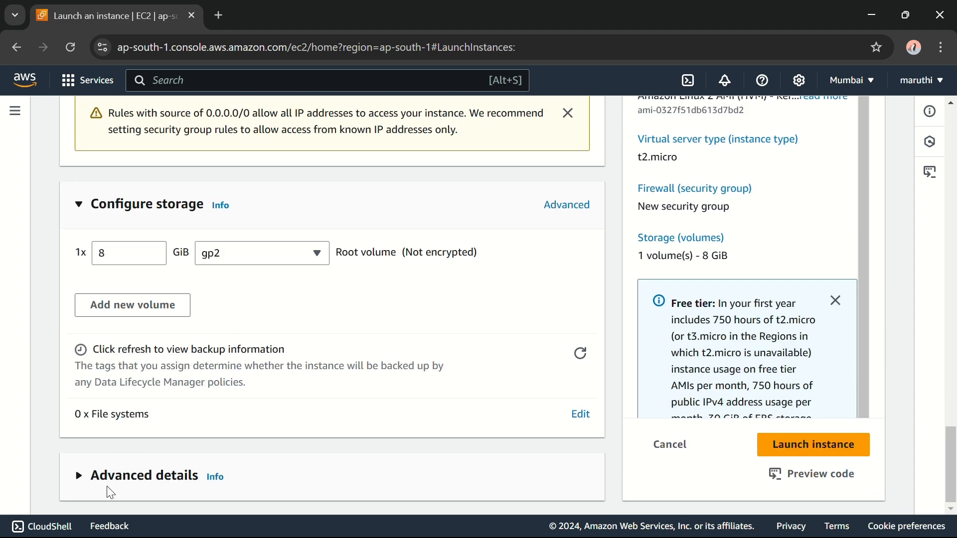
left_click(130, 482)
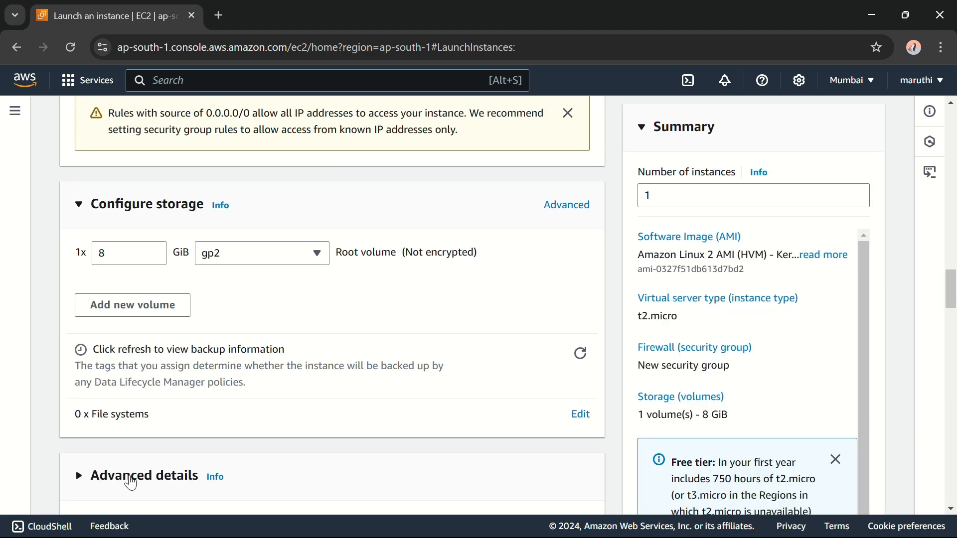
scroll(131, 483, "down", 14)
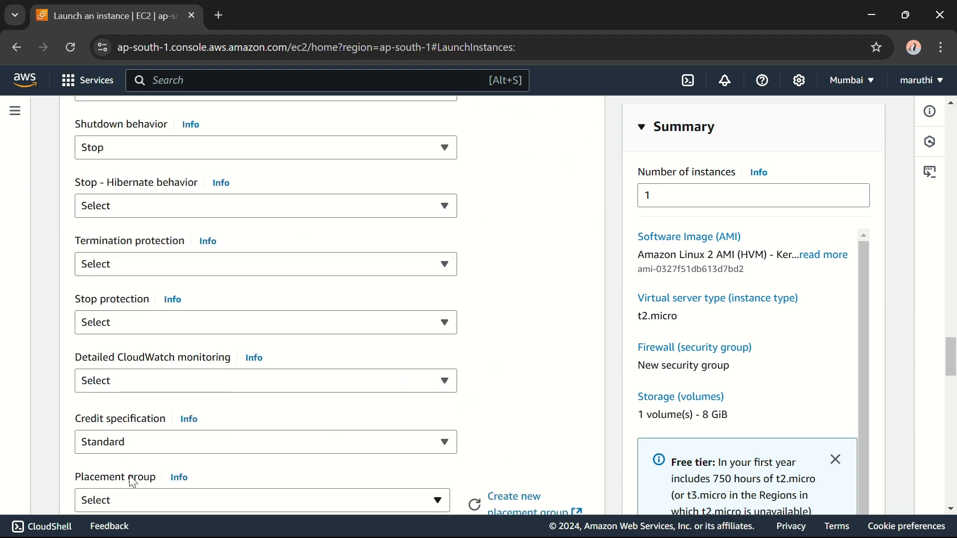
scroll(132, 481, "down", 20)
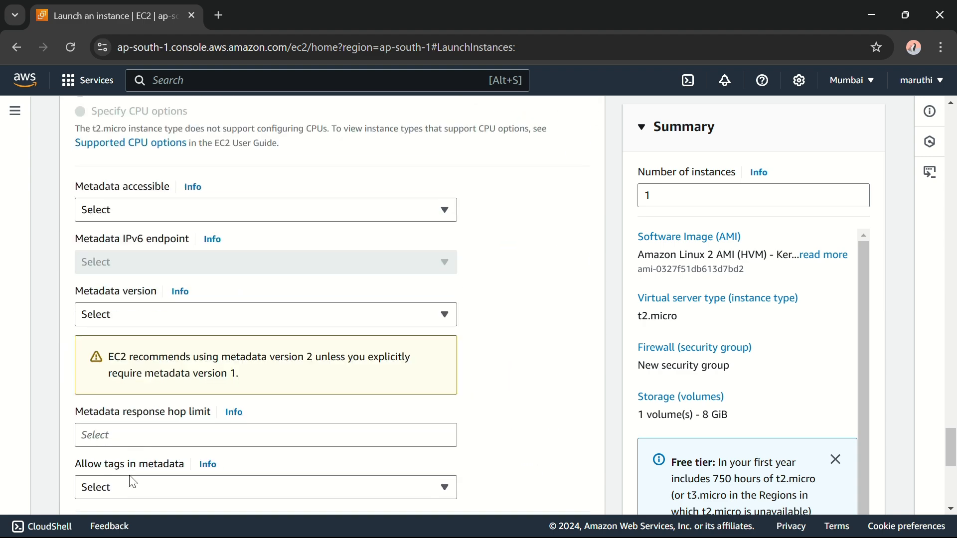
scroll(132, 481, "down", 8)
left_click(209, 276)
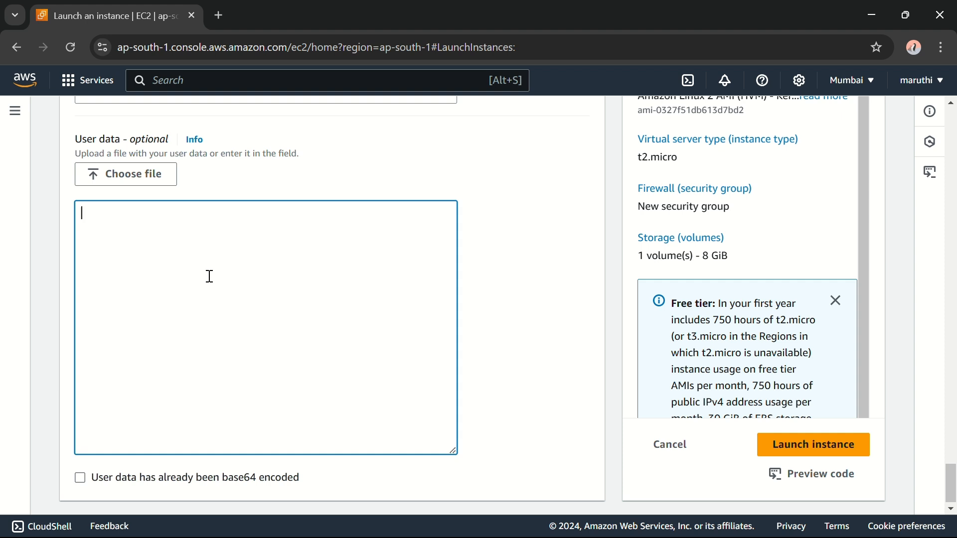
- Begin the user data script with the lines "#1/bin/bash" and "sudo su"
type("#")
type("1")
type("/bun")
key("BackSpace")
key("BackSpace")
type("in/bash")
key("Return")
type("sudo")
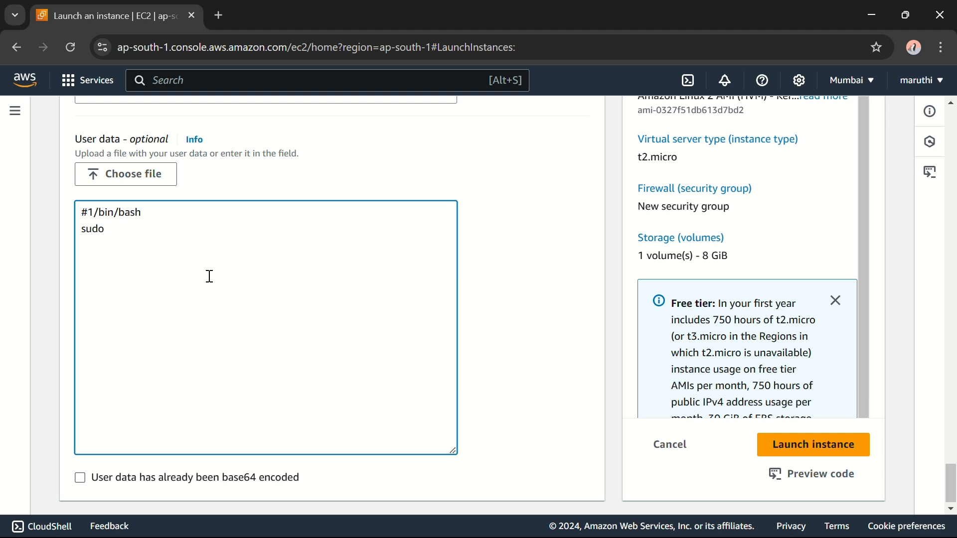
type(" su")
key("Return")
- Add the lines "yum update -y" and "yum install httpd -y" to the user data script
type("yum update -")
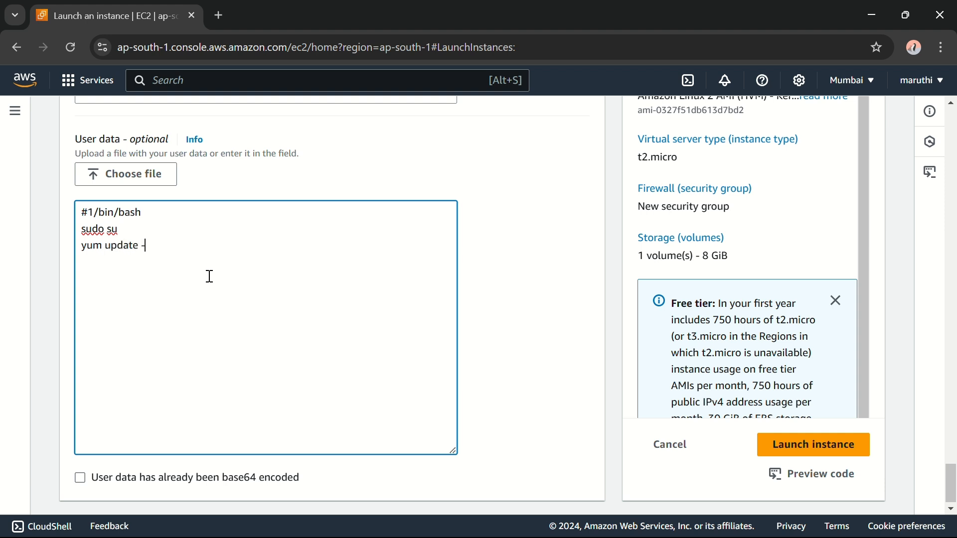
type("y")
key("Return")
type("yum install httpd")
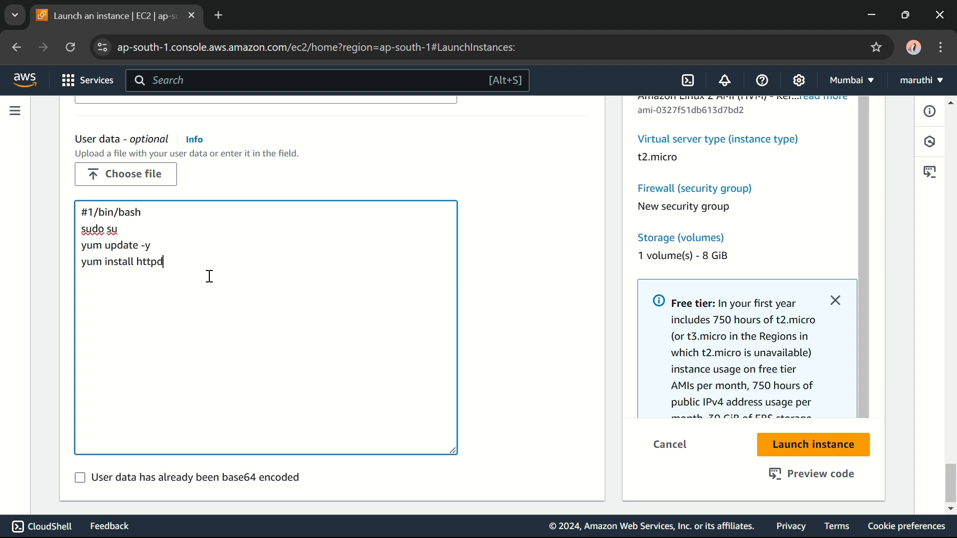
type(" -y ")
- Add the line "cd /var/www/html" to the user data script
type("cd")
type(" /")
type("var/")
type("www")
type("/")
type("h")
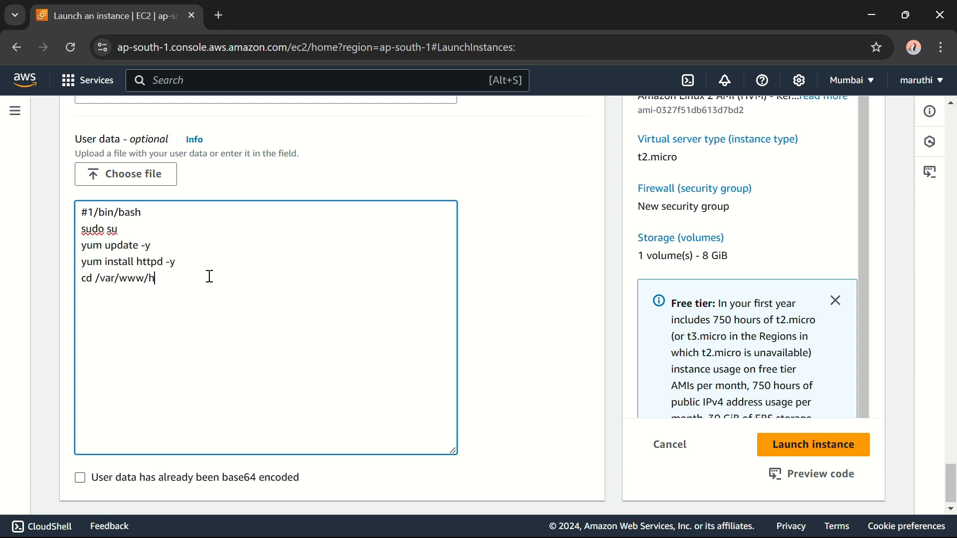
key("BackSpace")
type("html")
key("Return")
- Add the line echo "webserver">index.html to the user data script
type("echo \"webser")
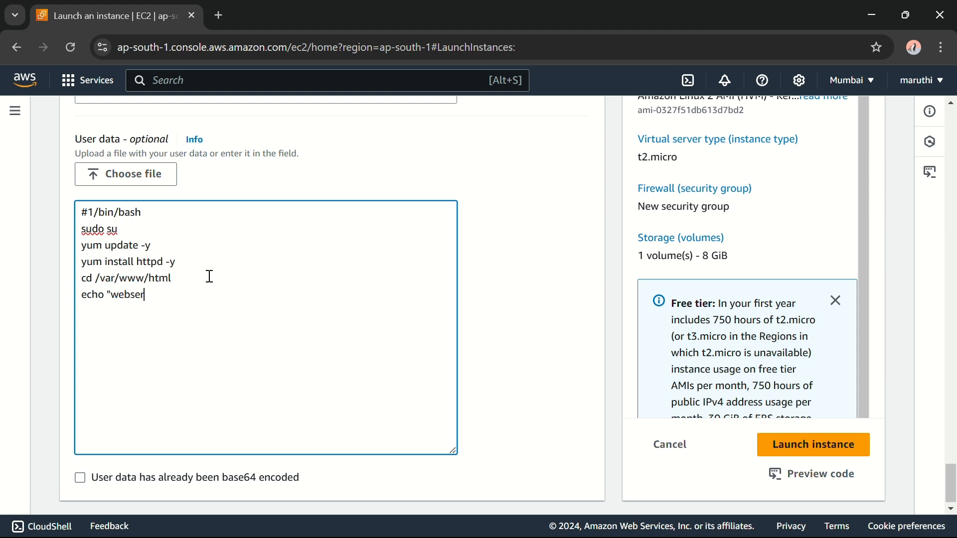
type("ver")
type("\">")
type("i")
type("ndex.")
type("html")
- Add the line "service httpd start" to the user data script
type("ser")
type("vi\\ce")
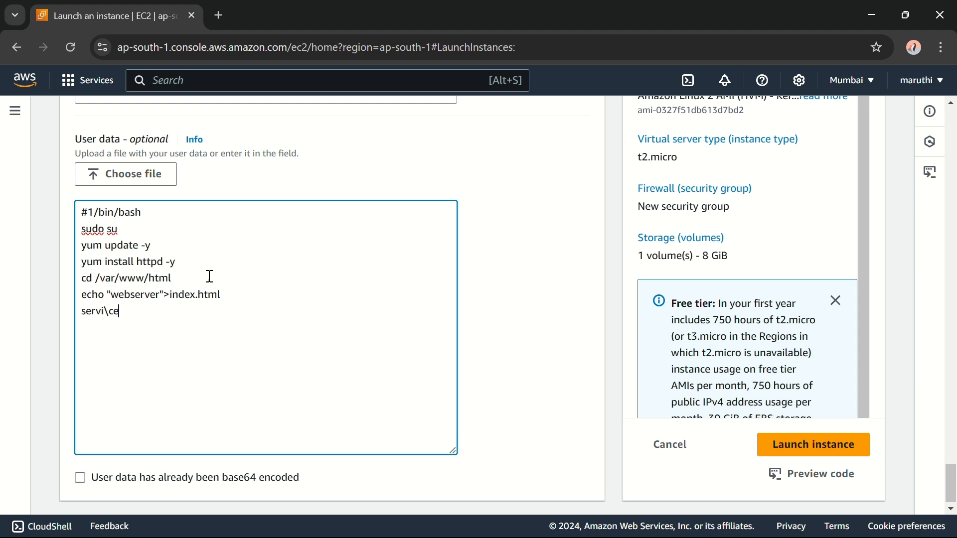
key("BackSpace")
key("BackSpace")
key("BackSpace")
key("BackSpace")
key("BackSpace")
key("BackSpace")
key("BackSpace")
key("BackSpace")
type("service httpd start")
key("Return")
- Finish the user data script with the lines "chkconfig httpd on" and "cat index.html"
type("ck")
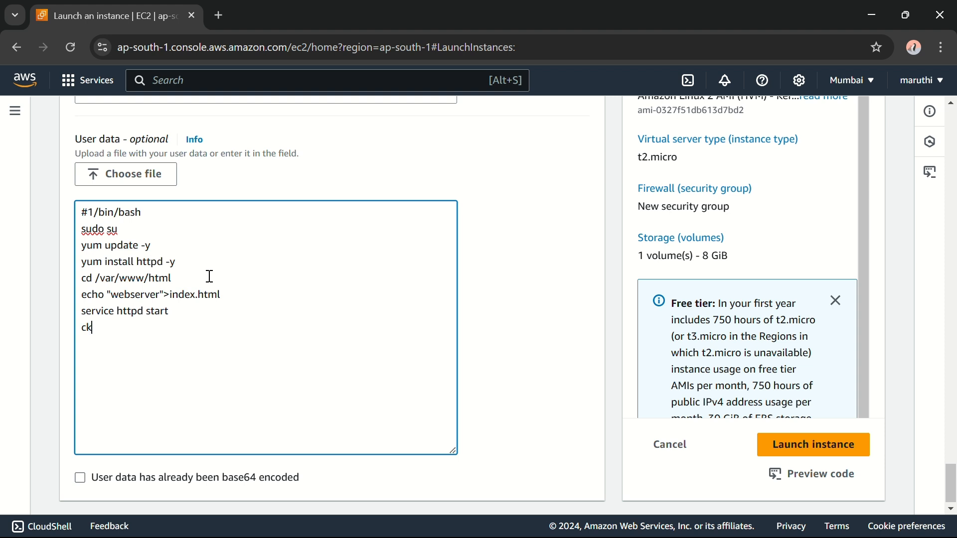
key("BackSpace")
type("h")
type("kconfig")
type(" http")
type("d on")
type("c")
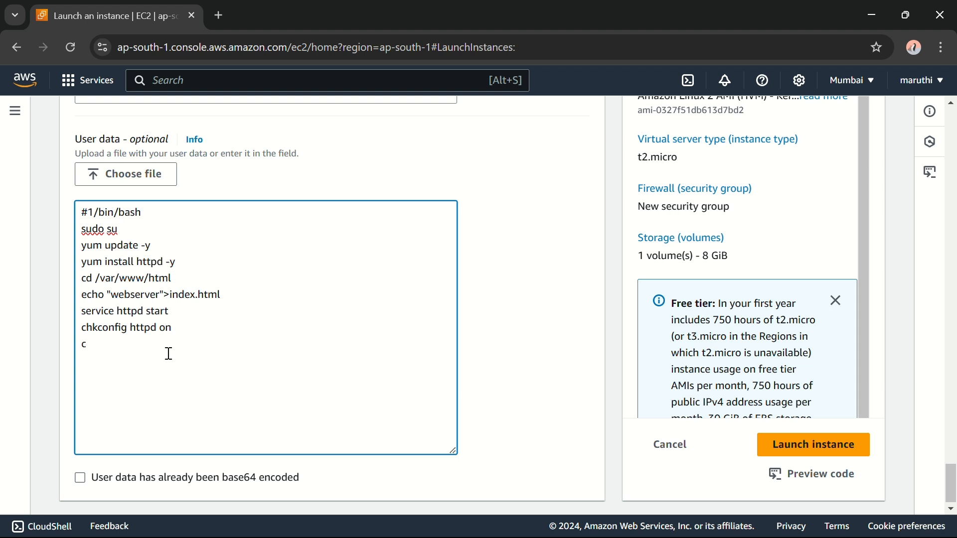
type("at index.html")
- Set the number of instances to 2 and launch them
scroll(727, 301, "up", 3)
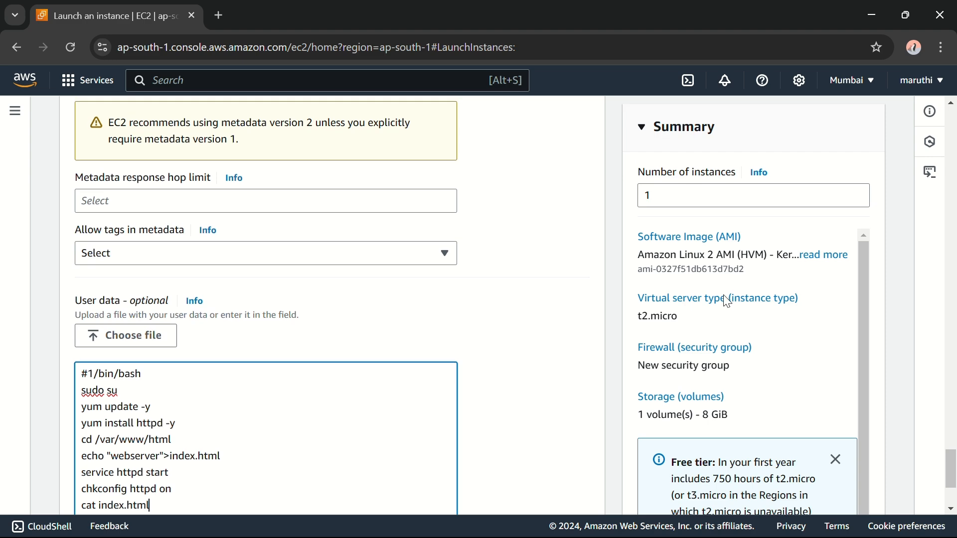
left_click(709, 195)
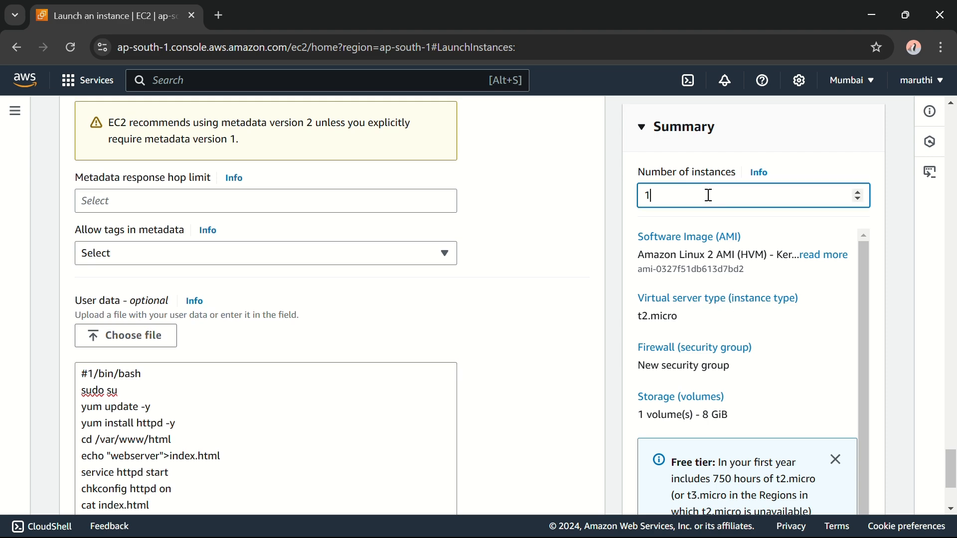
key("BackSpace")
type("2")
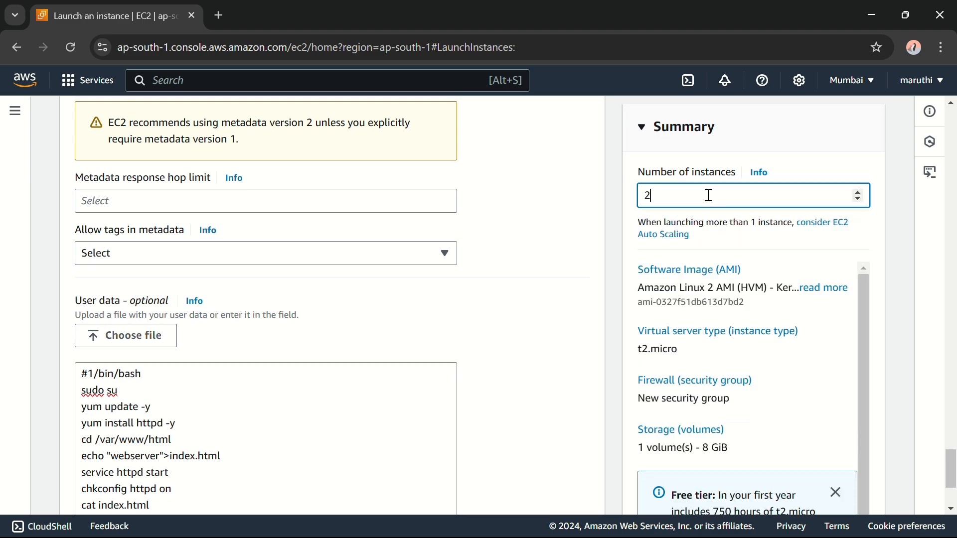
scroll(709, 195, "down", 3)
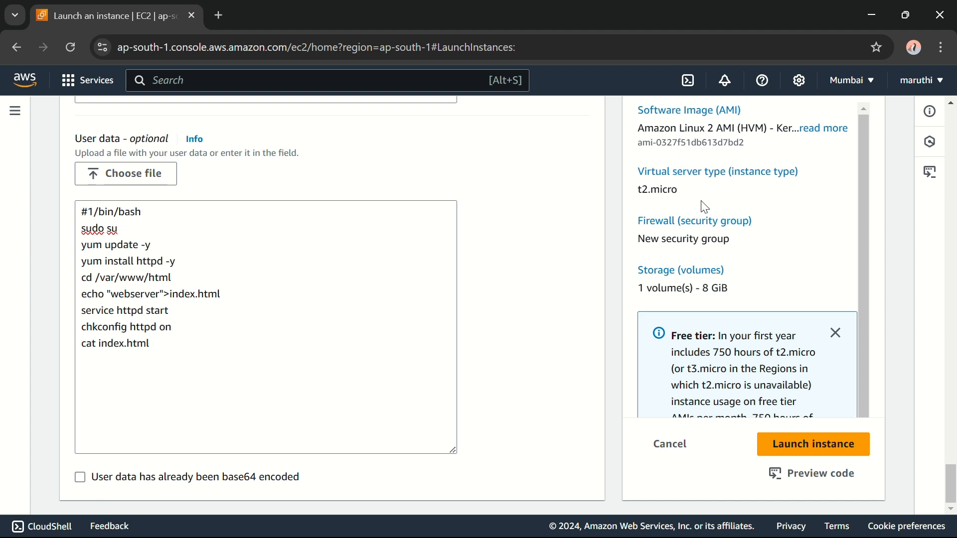
left_click(787, 456)
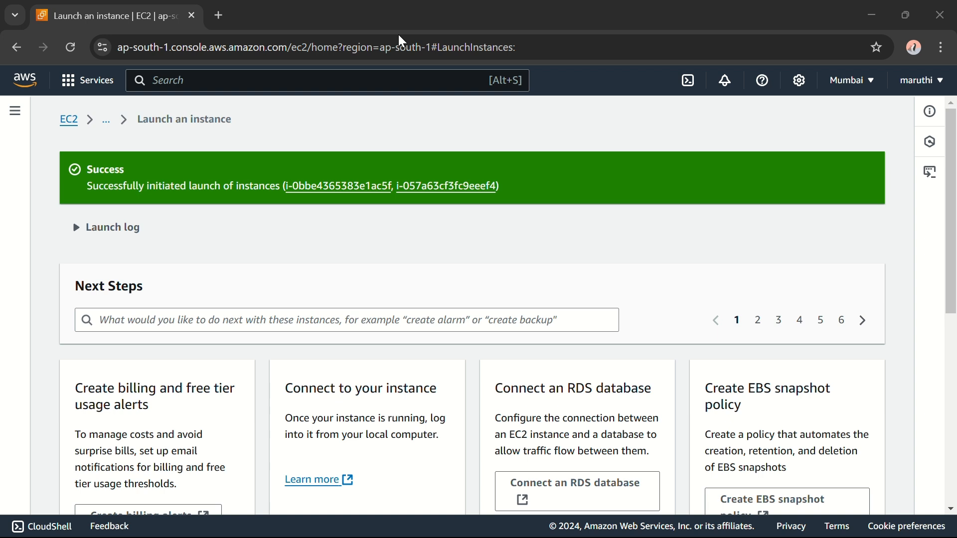
- Open the instances list and rename the second instance, i-057a63cf3fc9eeef4, to ec2-2
left_click(107, 121)
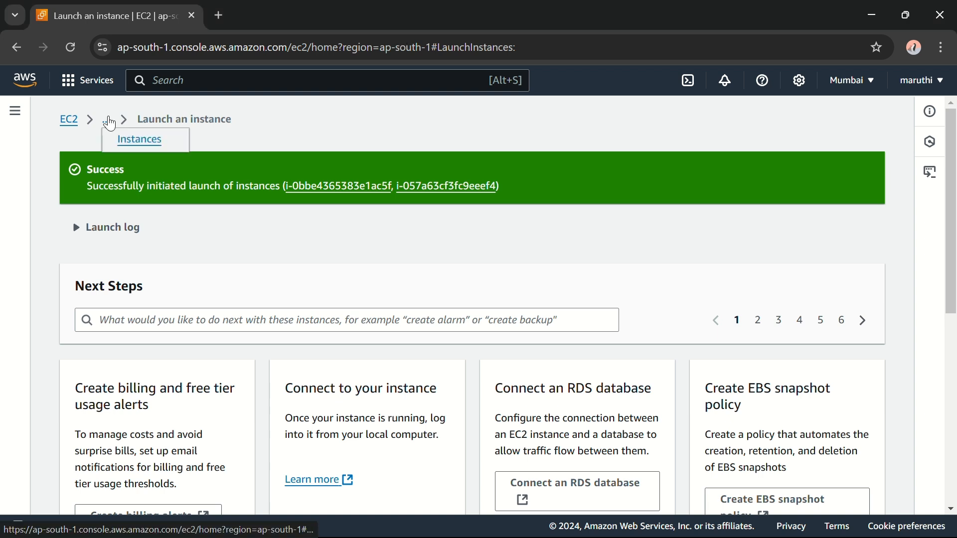
left_click(137, 142)
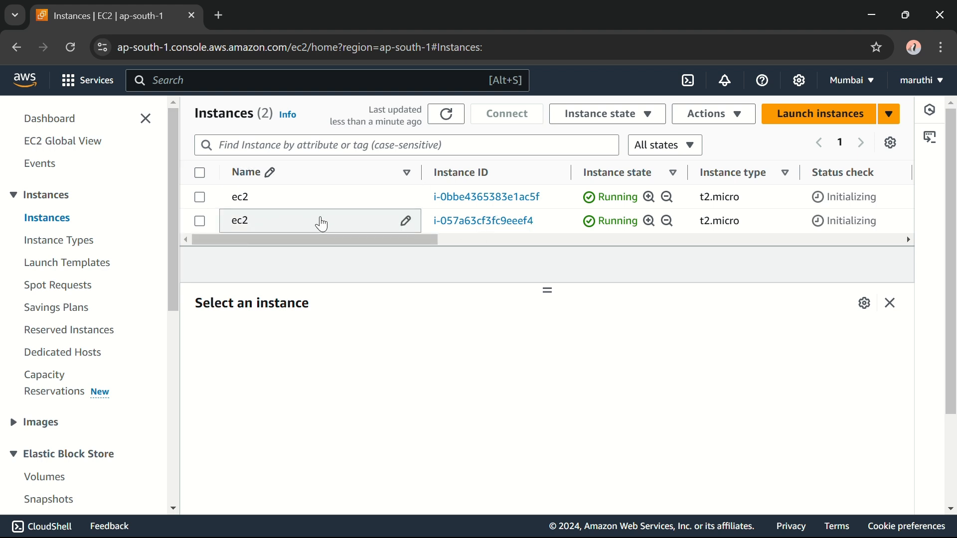
left_click(404, 222)
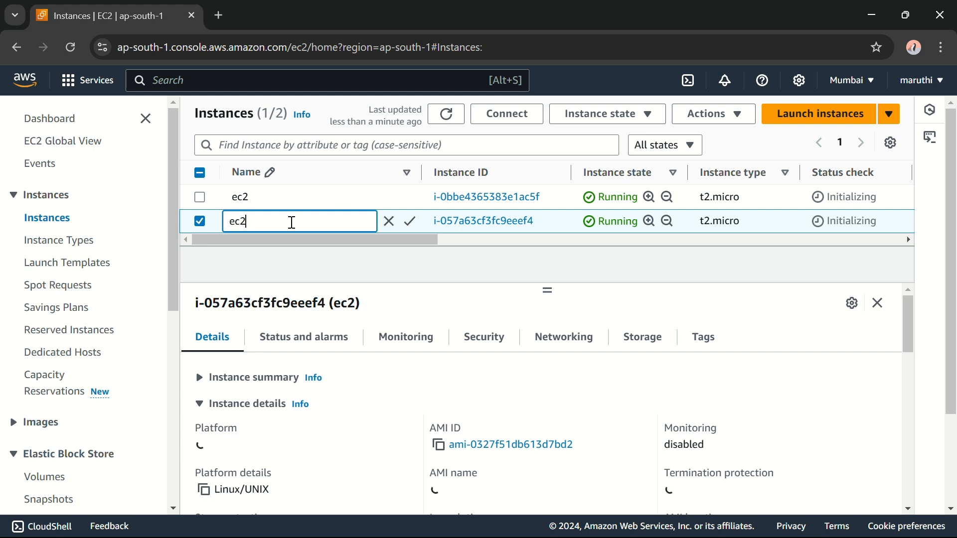
type("-2")
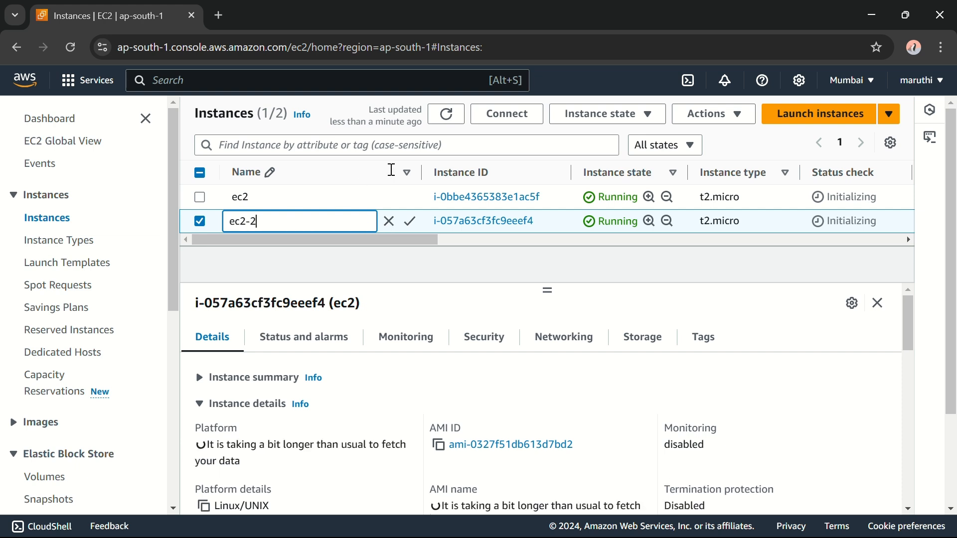
left_click(406, 197)
- Rename the first instance, i-0bbe4365383e1ac5f, to ec2-1
left_click(409, 197)
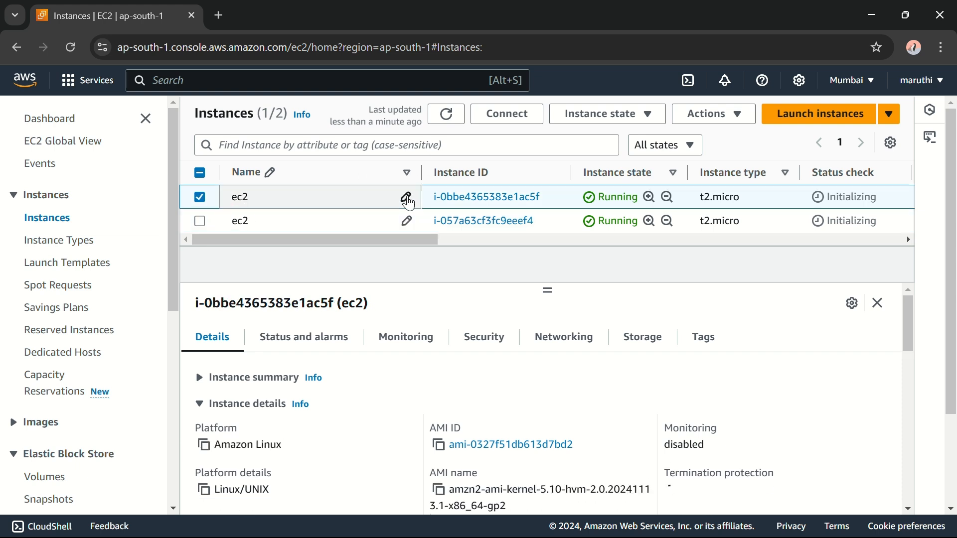
left_click(387, 197)
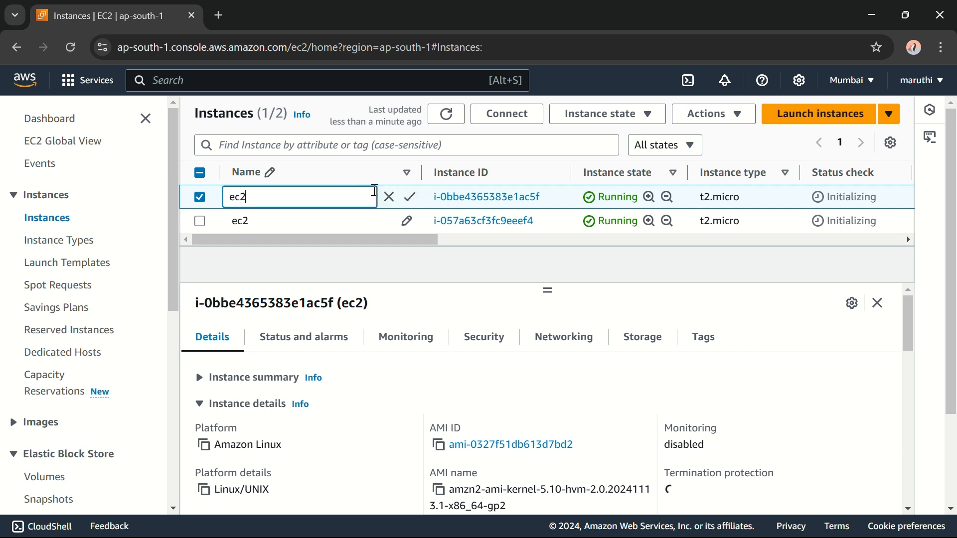
type("-1")
left_click(410, 197)
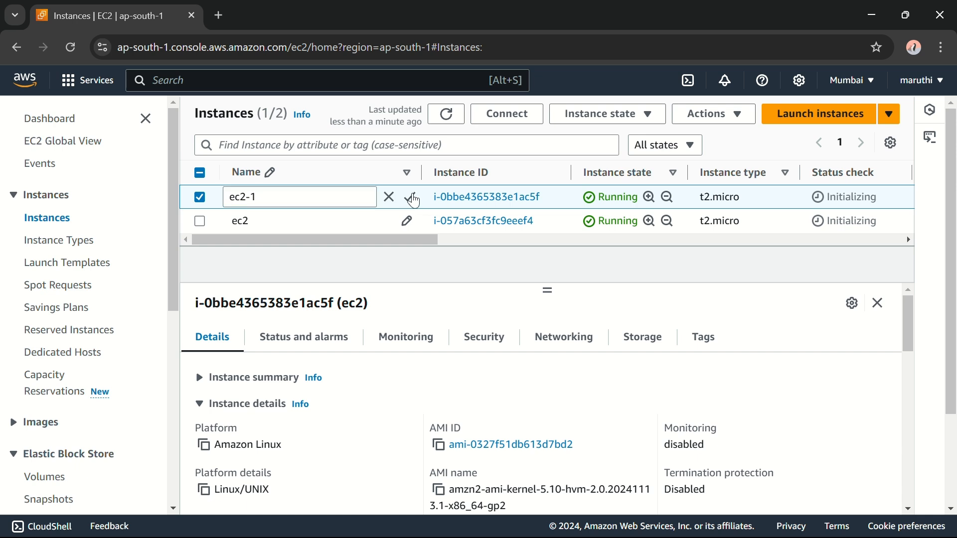
left_click(309, 260)
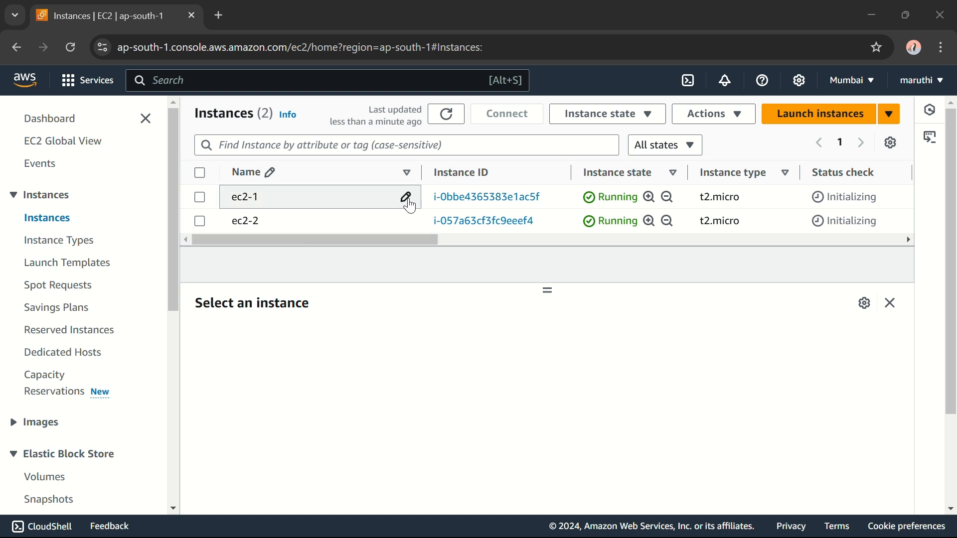
- Open the SSH client connection instructions for the ec2-1 instance
left_click(482, 197)
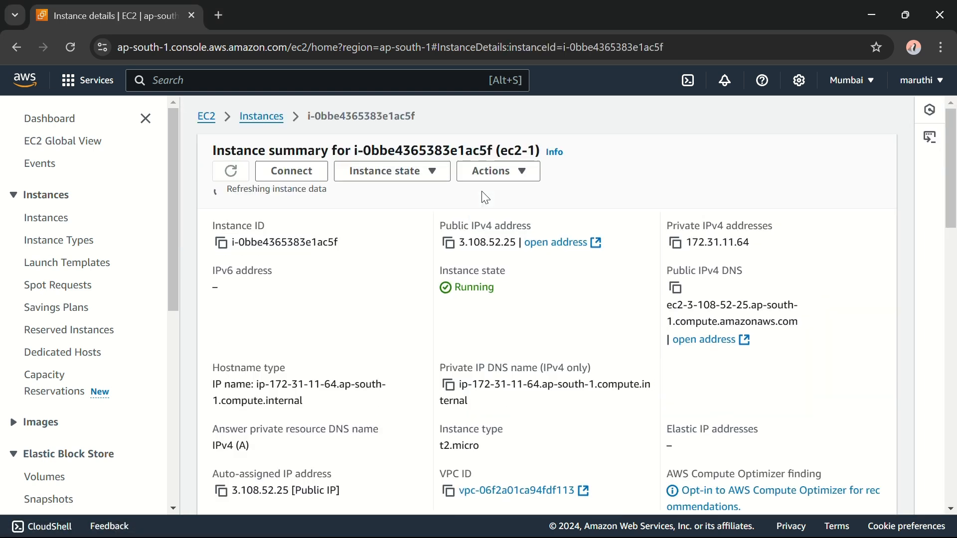
left_click(309, 174)
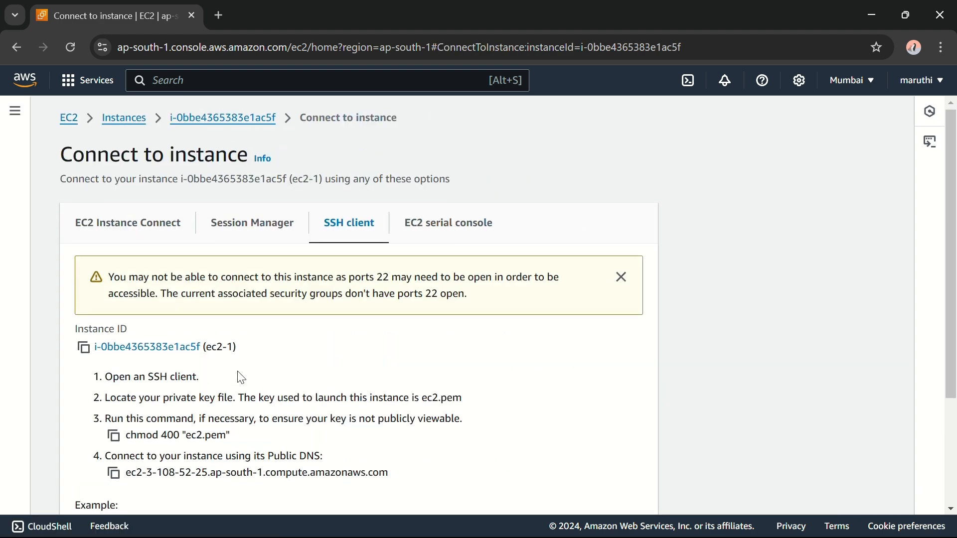
scroll(239, 379, "down", 3)
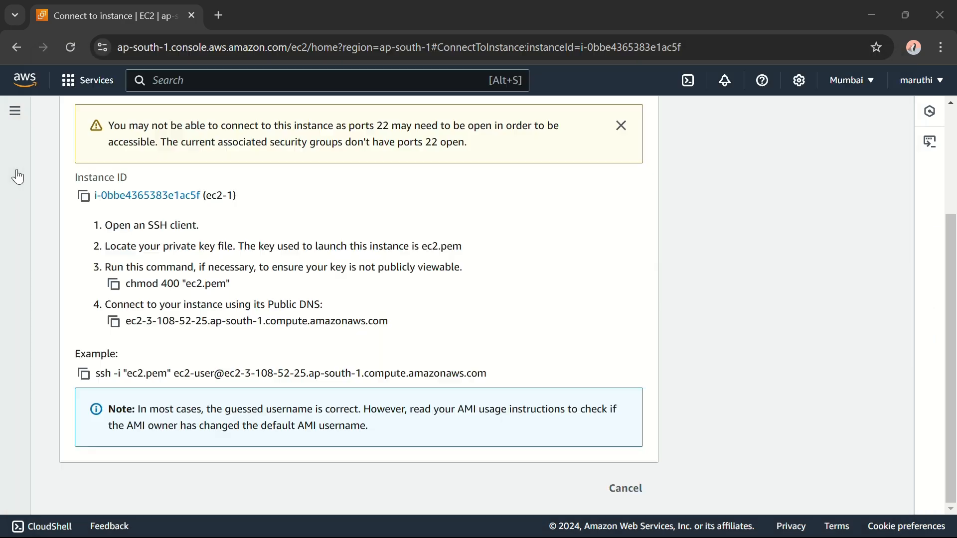
left_click(15, 110)
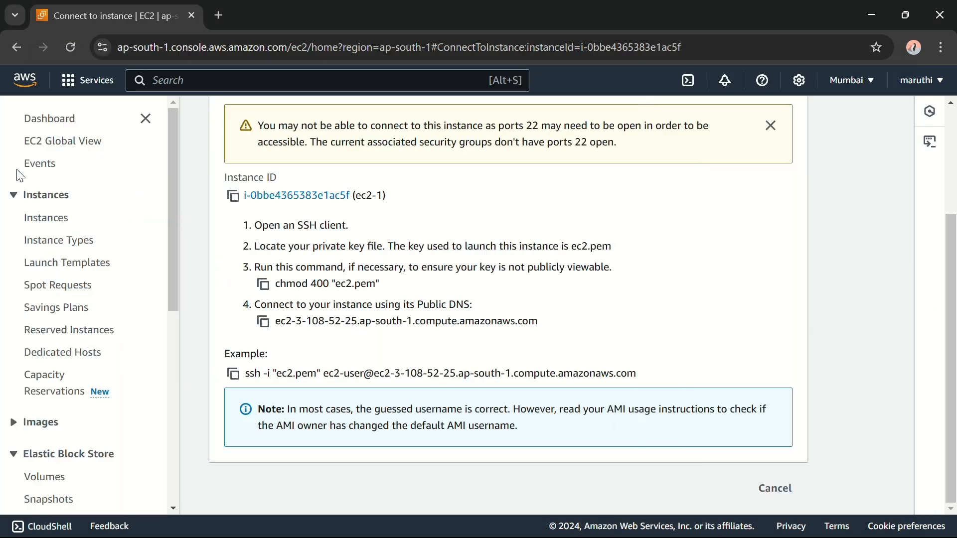
- Copy the public DNS of ec2-1 and try to run it as a command in Windows PowerShell
left_click(264, 323)
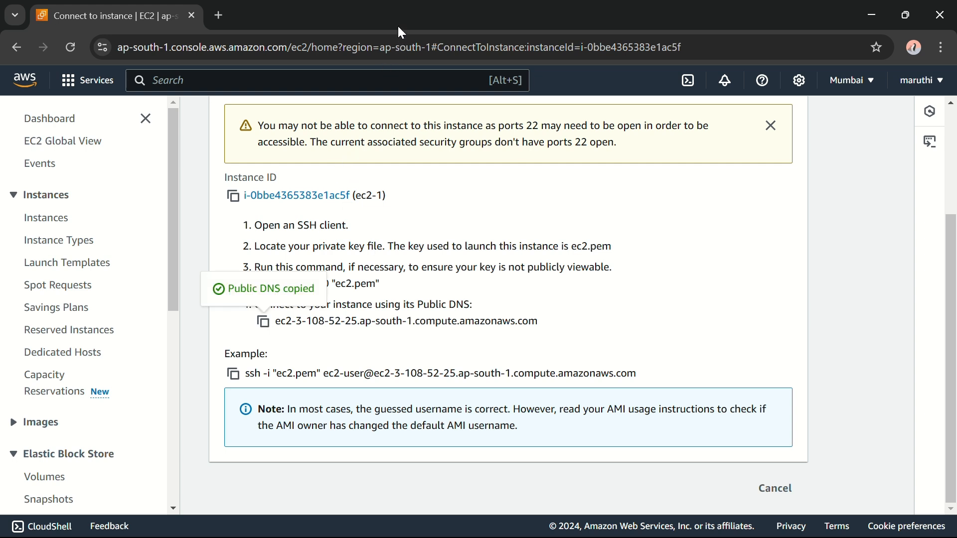
key("alt+Tab")
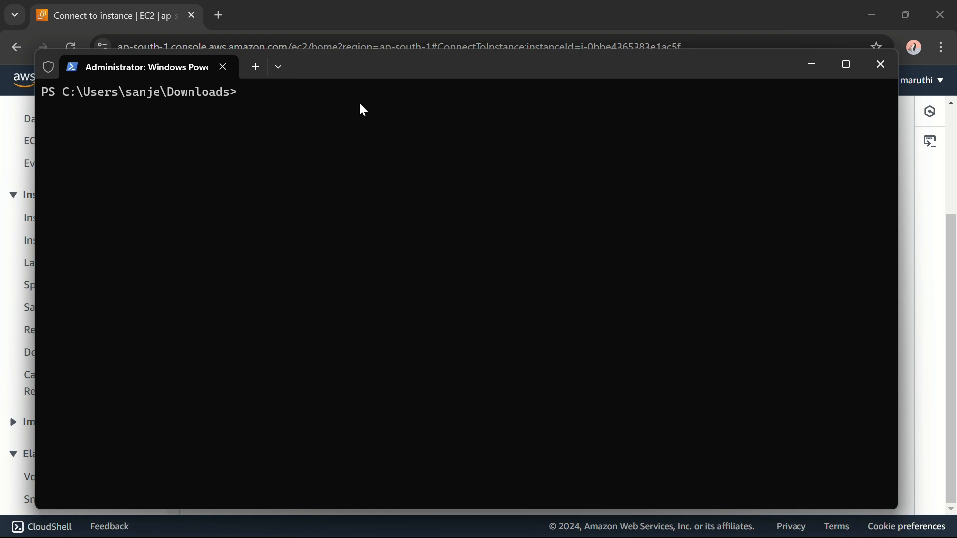
key("ctrl+v")
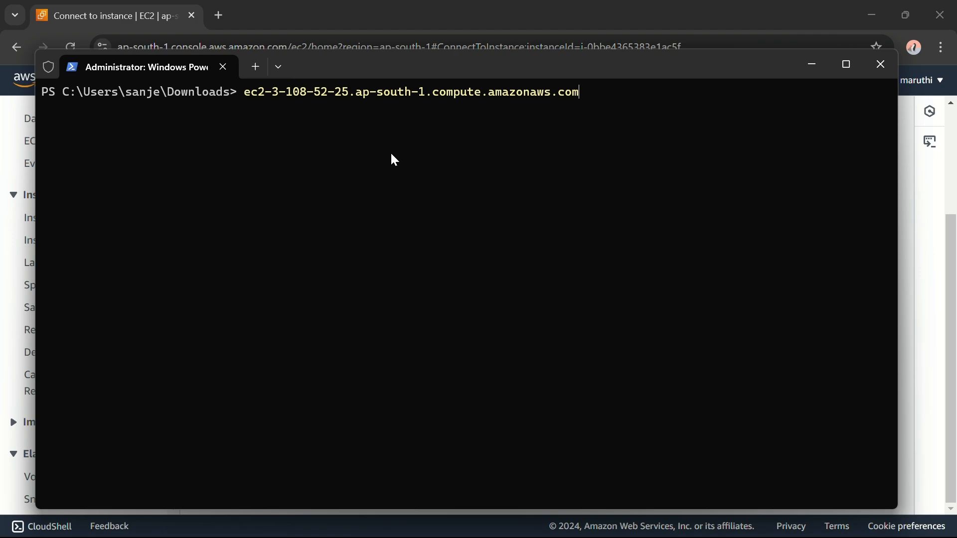
key("Return")
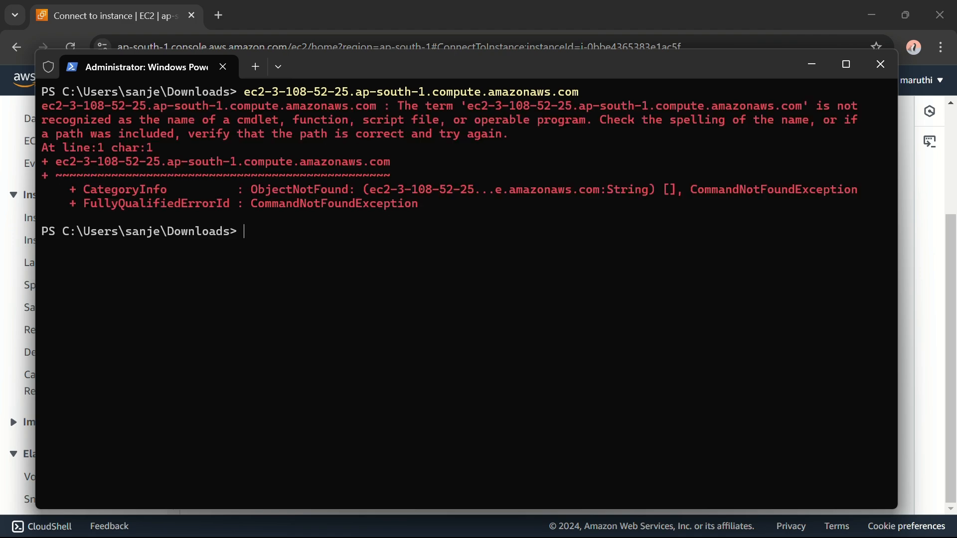
- Copy the example ssh command for ec2-1 from the browser, run it in PowerShell and accept the host key with yes
left_click(393, 24)
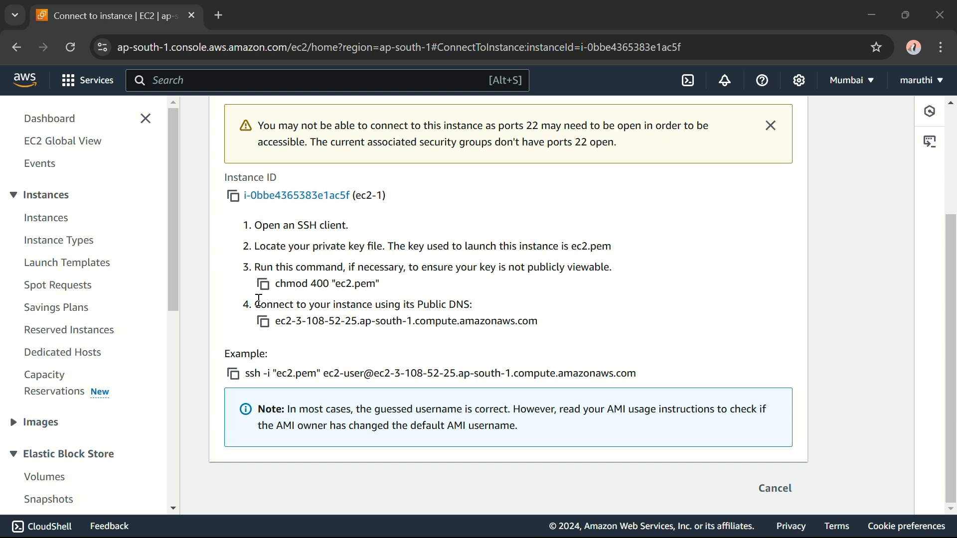
left_click(244, 374)
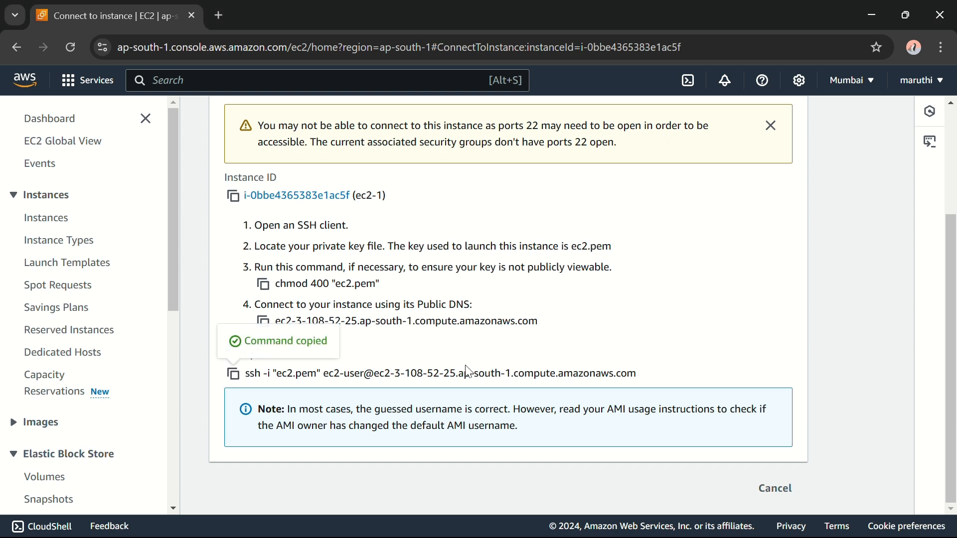
key("super+Tab")
left_click(489, 244)
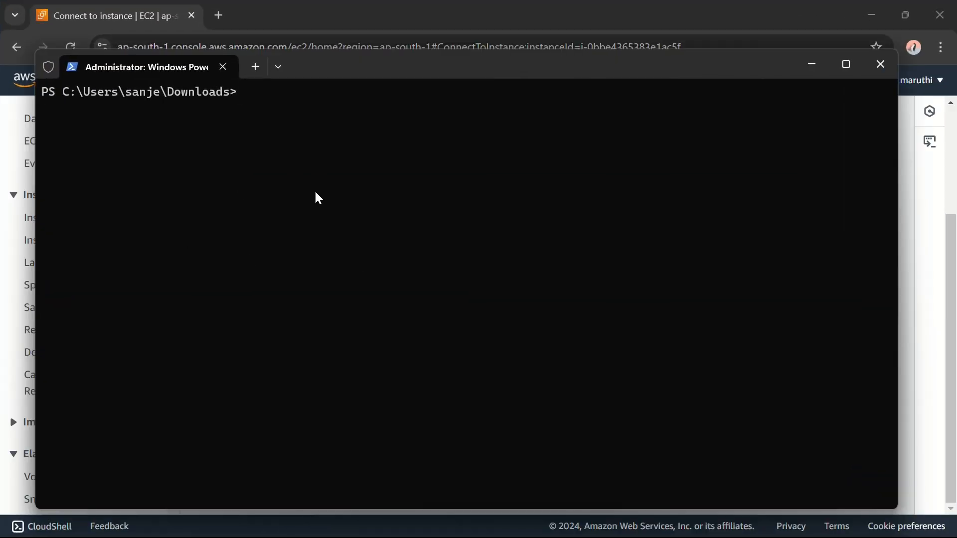
key("ctrl+v")
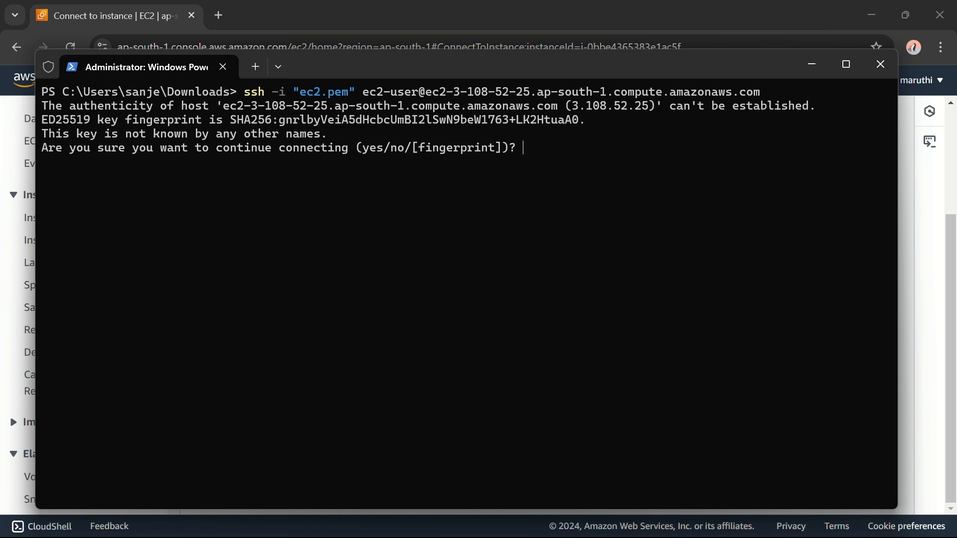
type("yes")
key("Return")
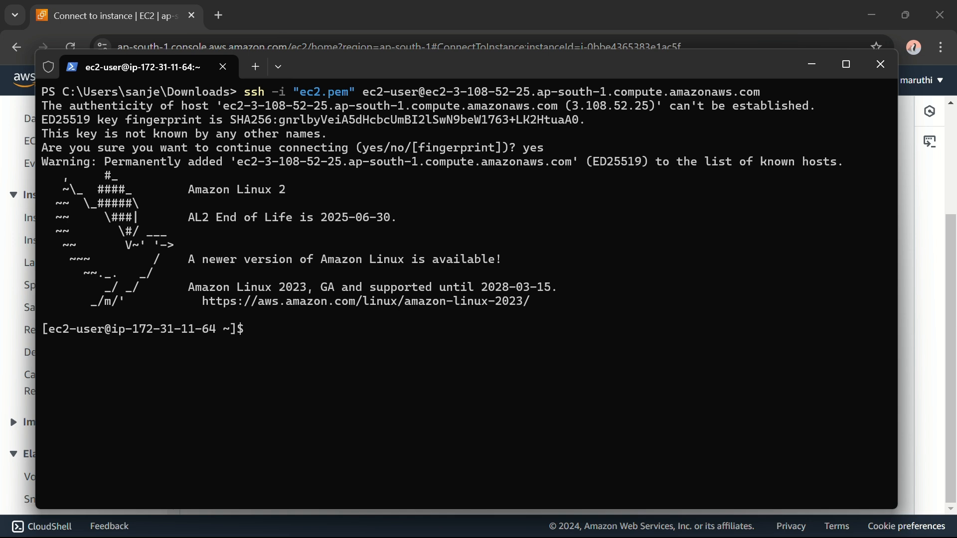
- Open a second PowerShell session and change its directory to the Downloads folder
left_click(256, 73)
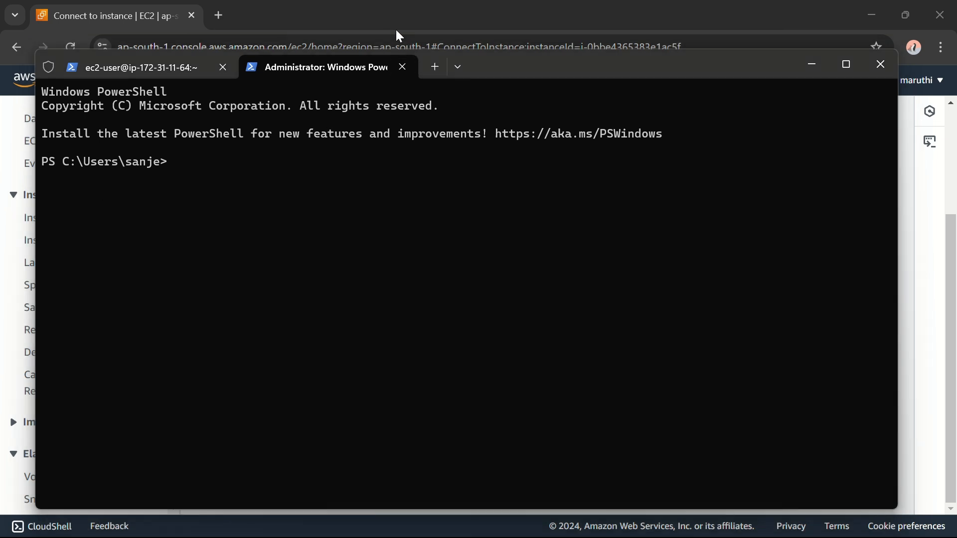
key("ctrl+v")
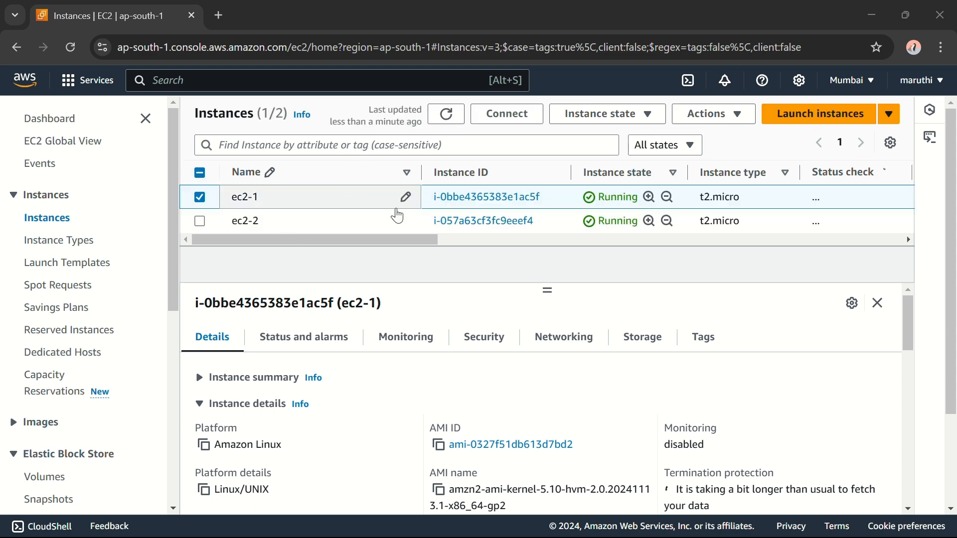
- Connect to ec2-2 from the second PowerShell session with the example ssh command from its connection page, accepting the host key with yes
left_click(439, 220)
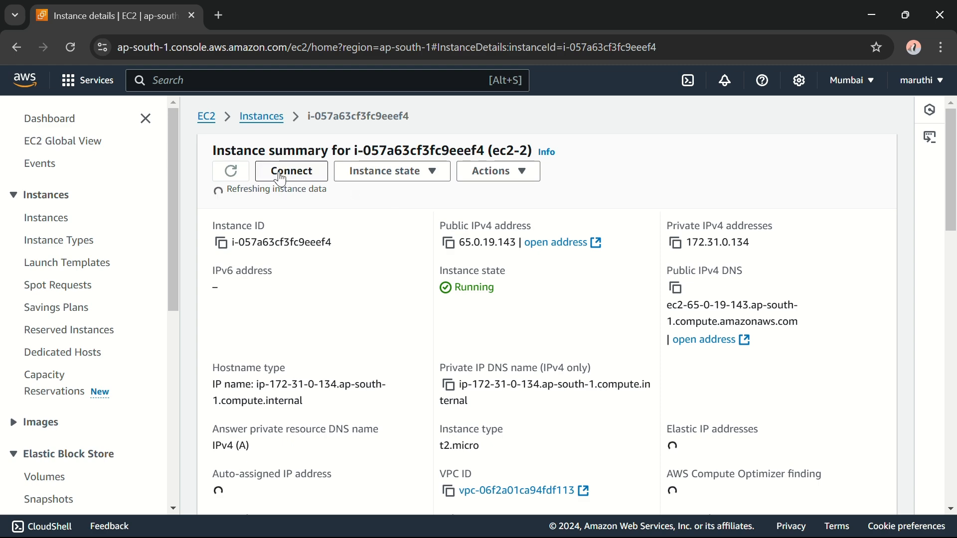
left_click(280, 175)
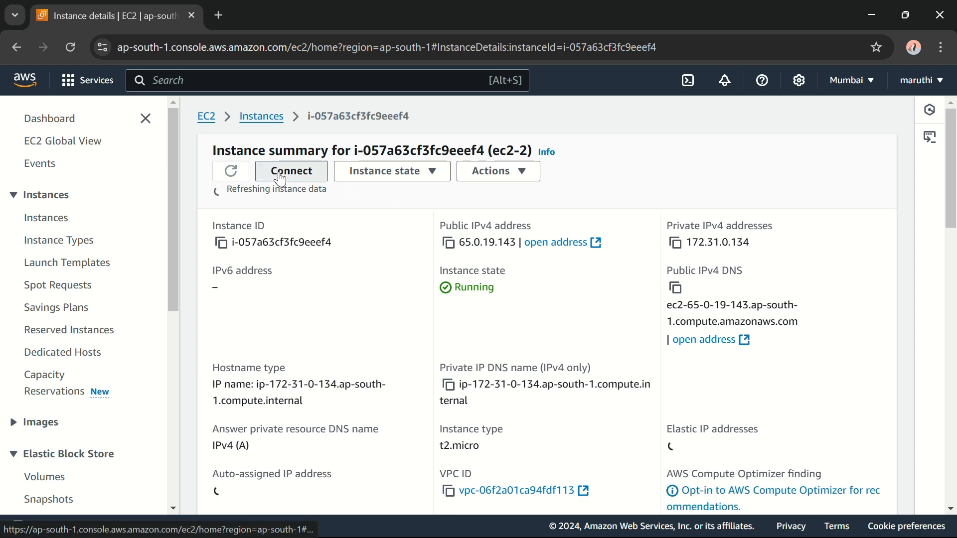
scroll(315, 297, "down", 3)
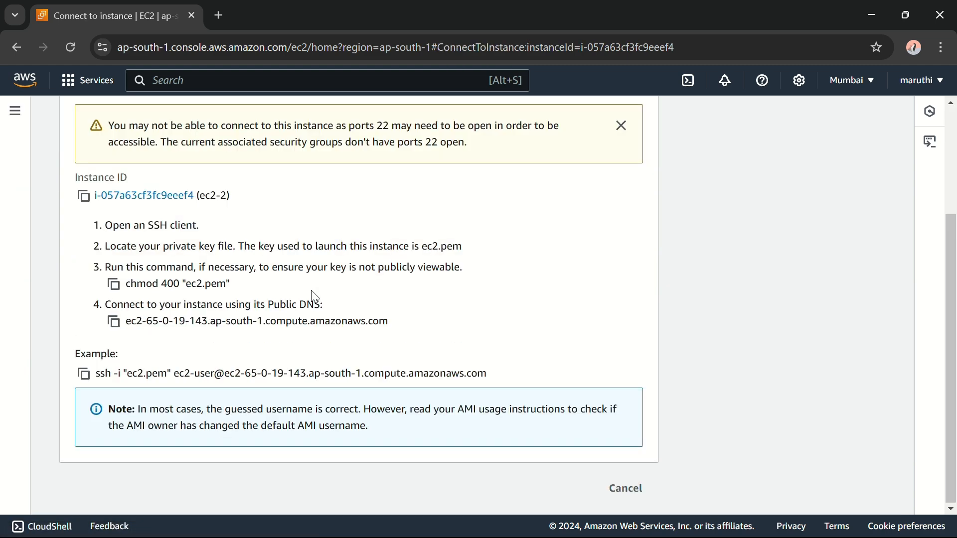
left_click(83, 374)
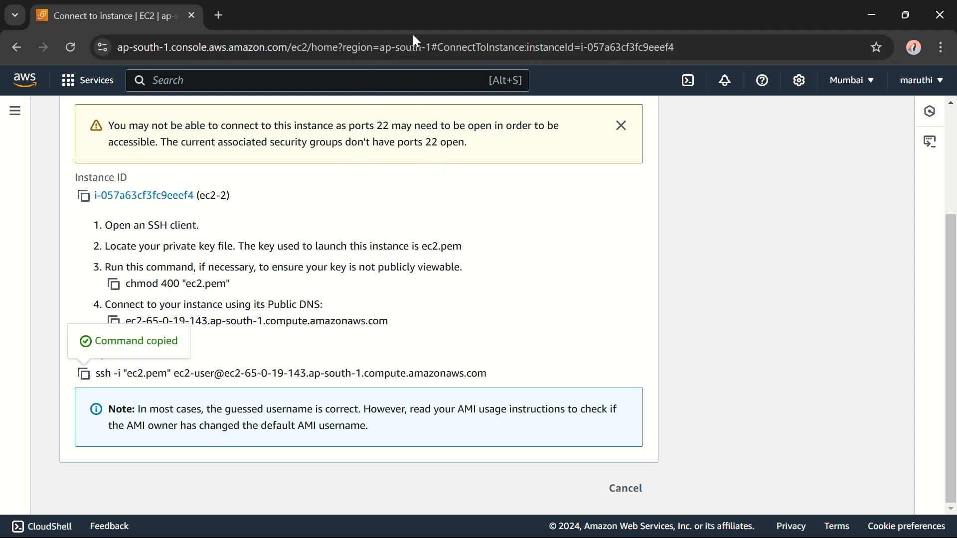
key("alt+Tab")
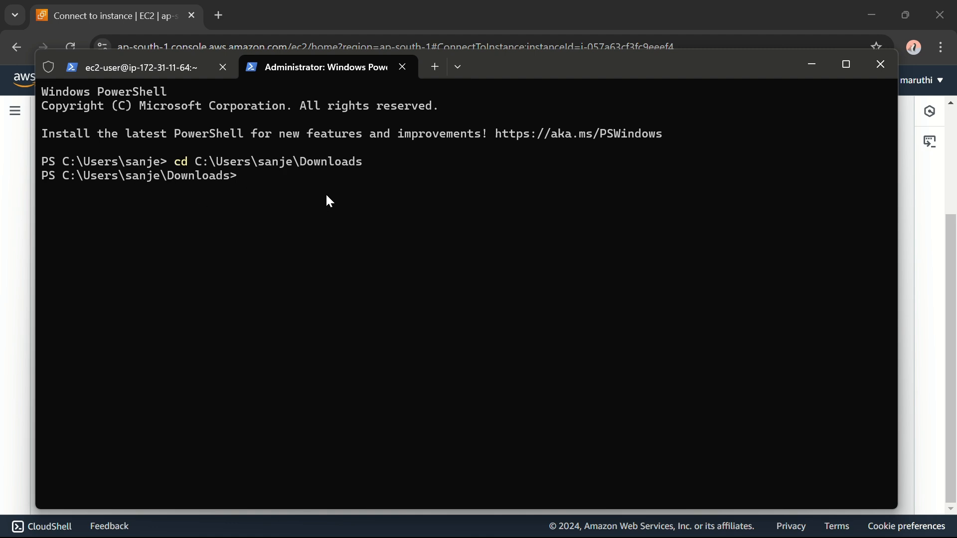
key("ctrl+v")
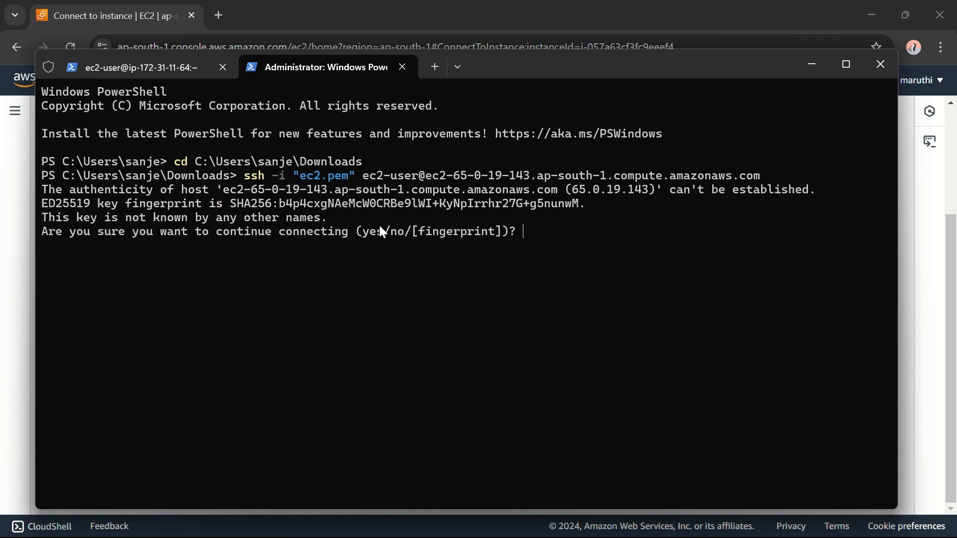
type("yes")
key("Return")
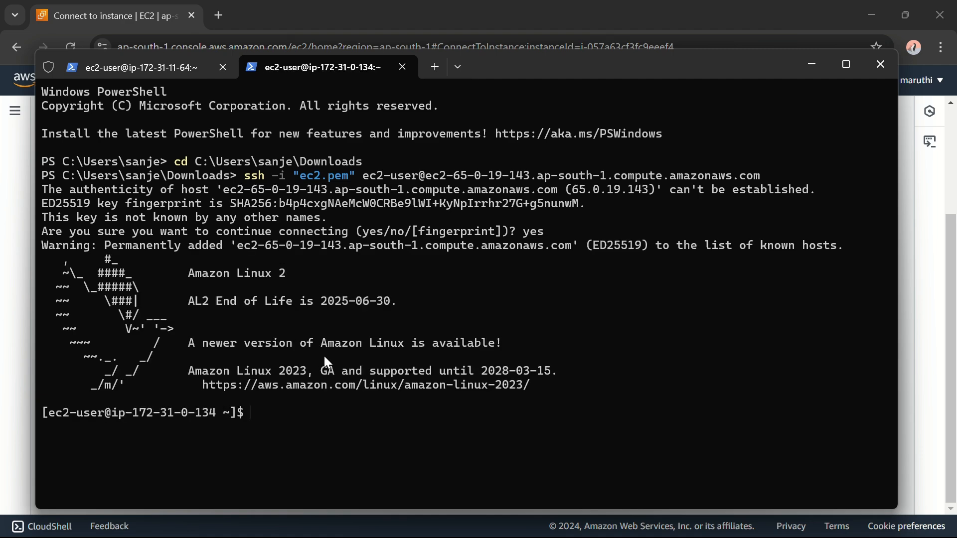
left_click(143, 68)
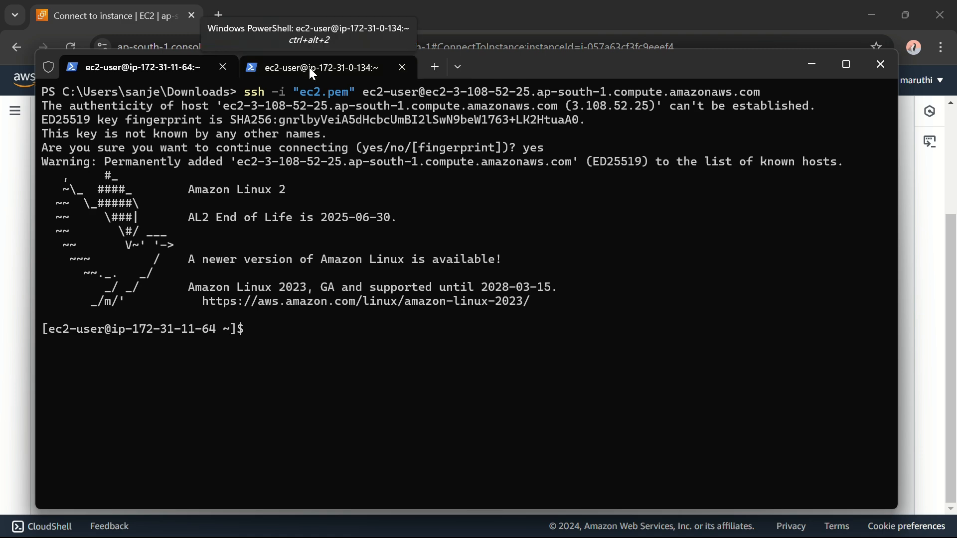
left_click(313, 70)
left_click(121, 72)
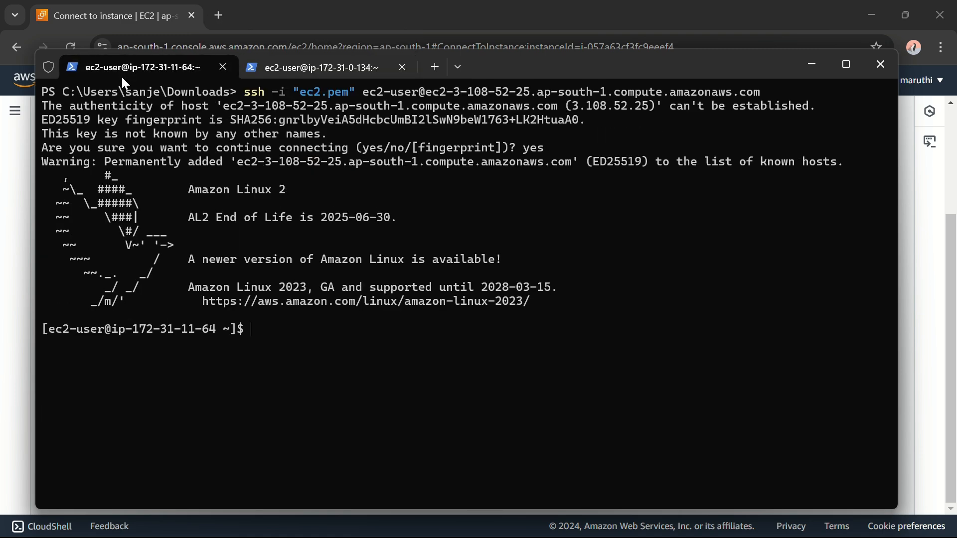
left_click(291, 66)
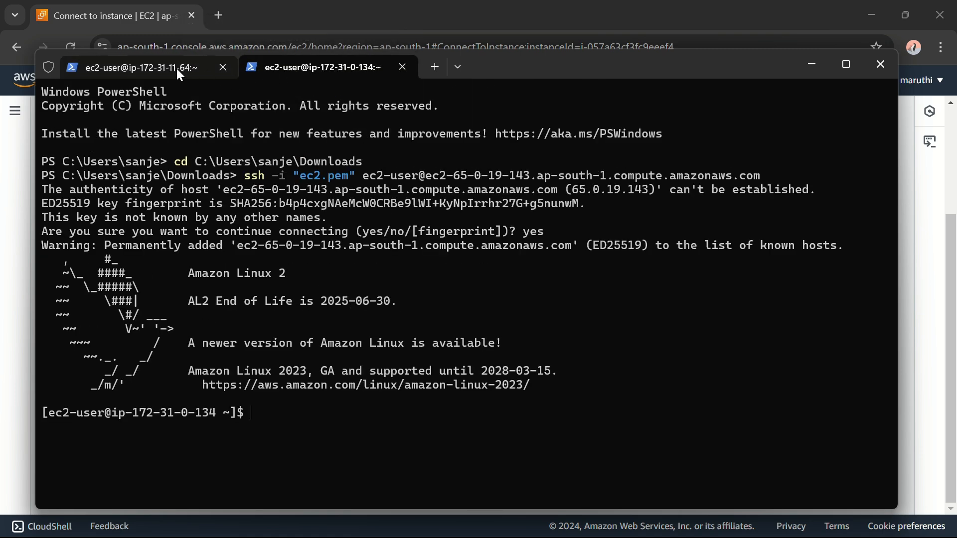
left_click(147, 67)
- Switch to the root user in the ec2-2 session with sudo su
left_click(294, 65)
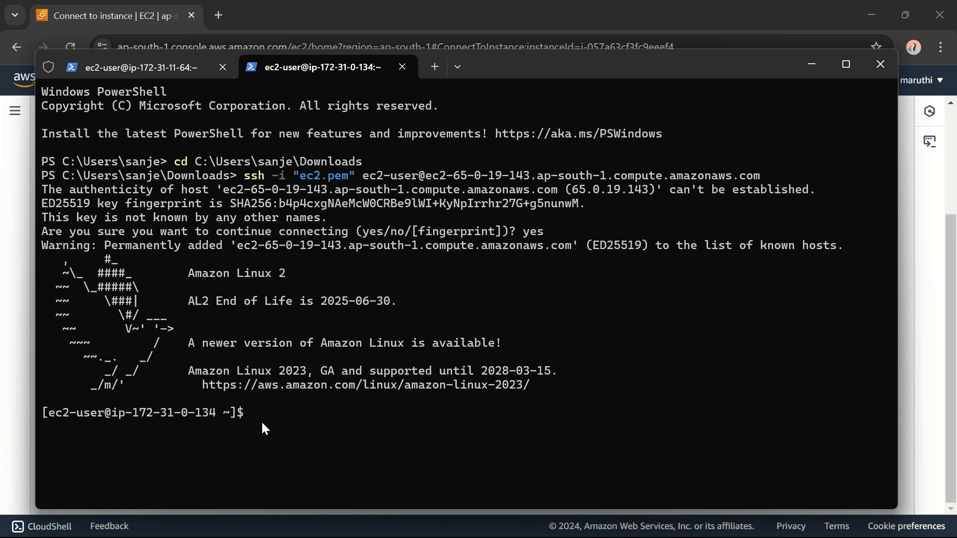
type("sudo su")
key("Return")
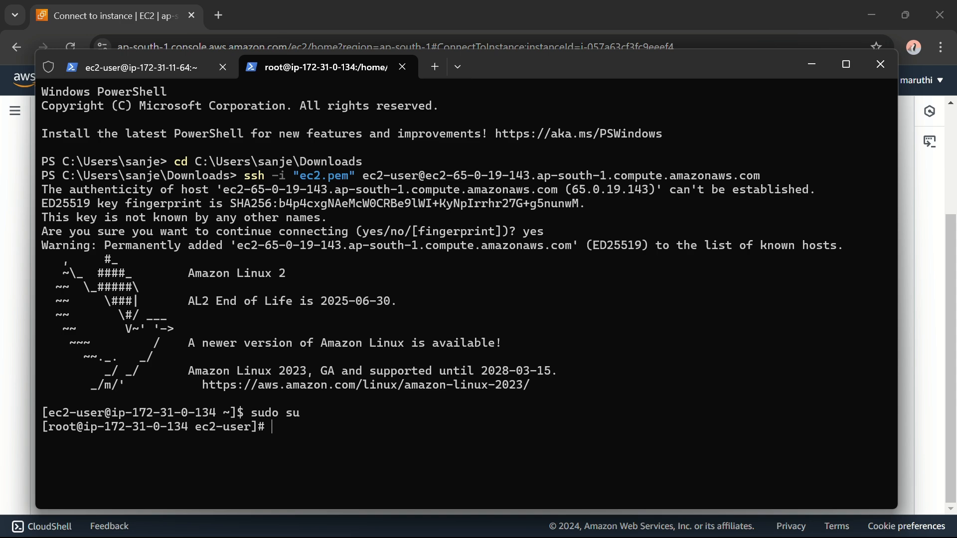
- Switch to the ec2-1 session and become the root user there with sudo su
left_click(151, 60)
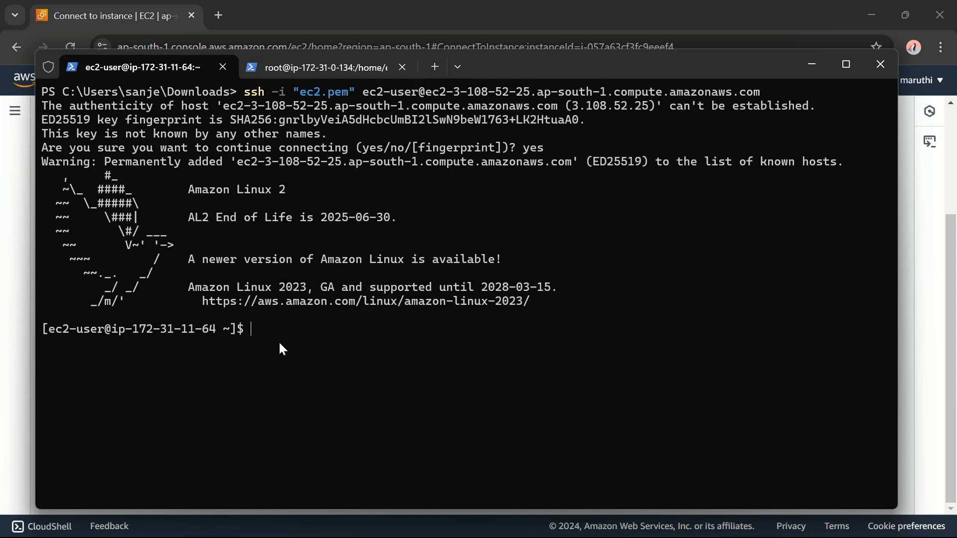
type("sudo su")
key("Return")
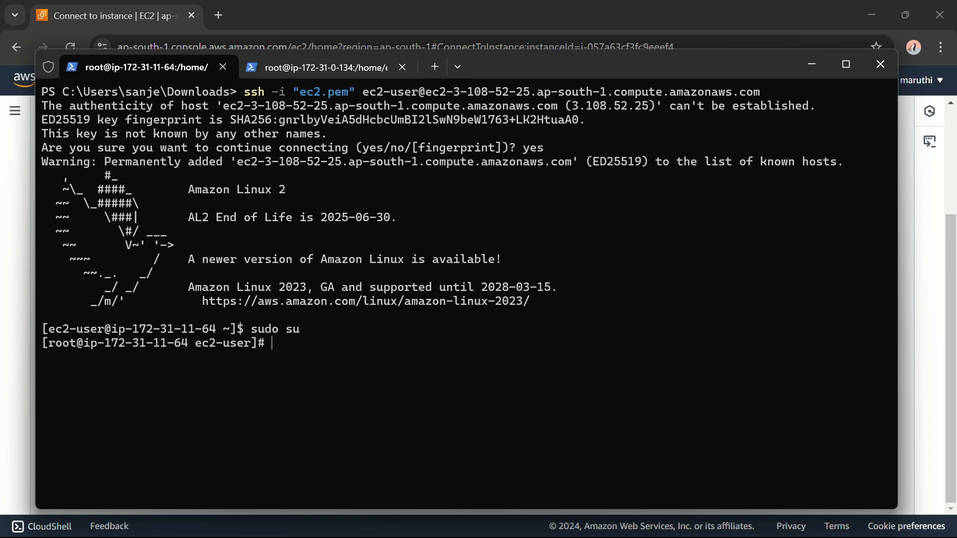
- Create a directory named file1 on ec2-1 with mkdir and list the folder contents with ls
type("mkdir file1")
key("Return")
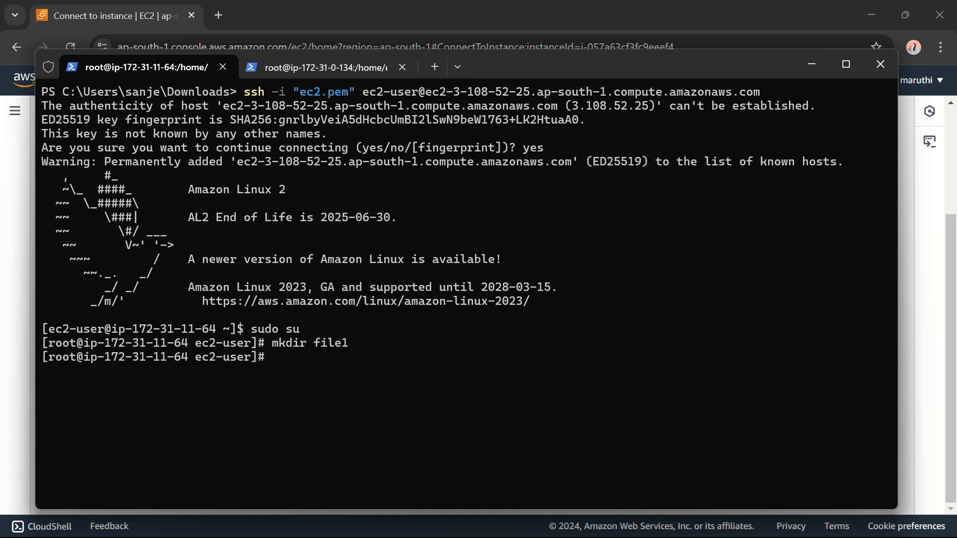
type("ls")
key("Return")
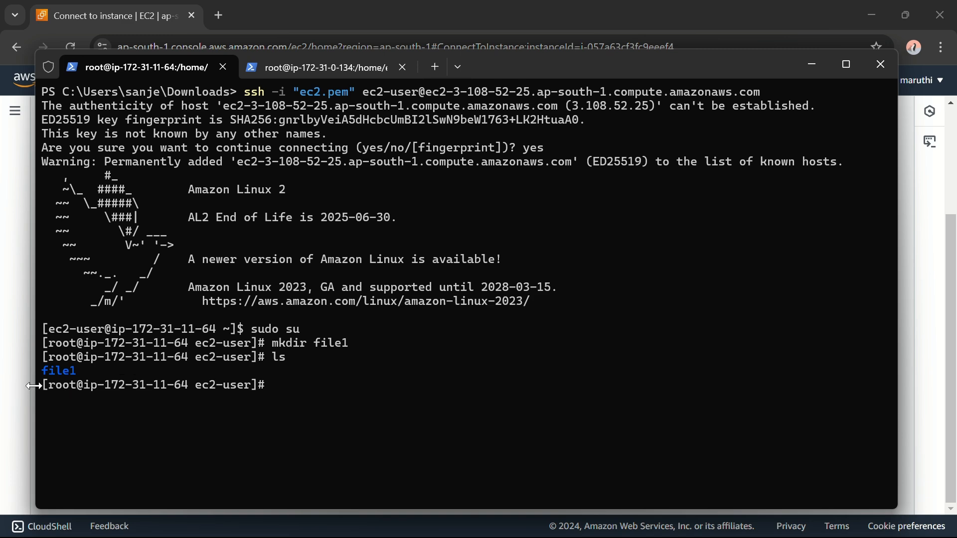
- In the ec2-2 session, create a directory named file2 with mkdir and list the folder contents with ls
left_click(305, 74)
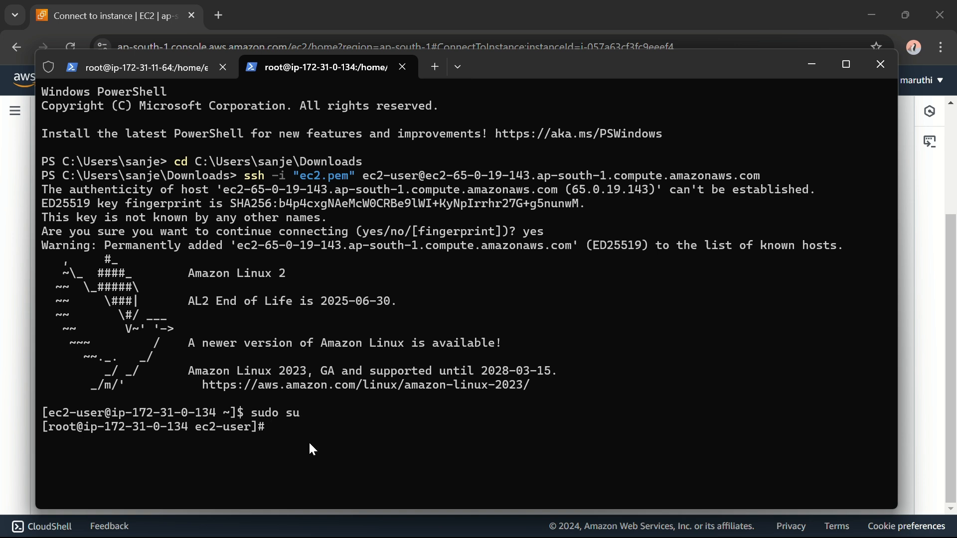
type("mkdir file2")
key("Return")
key("Return")
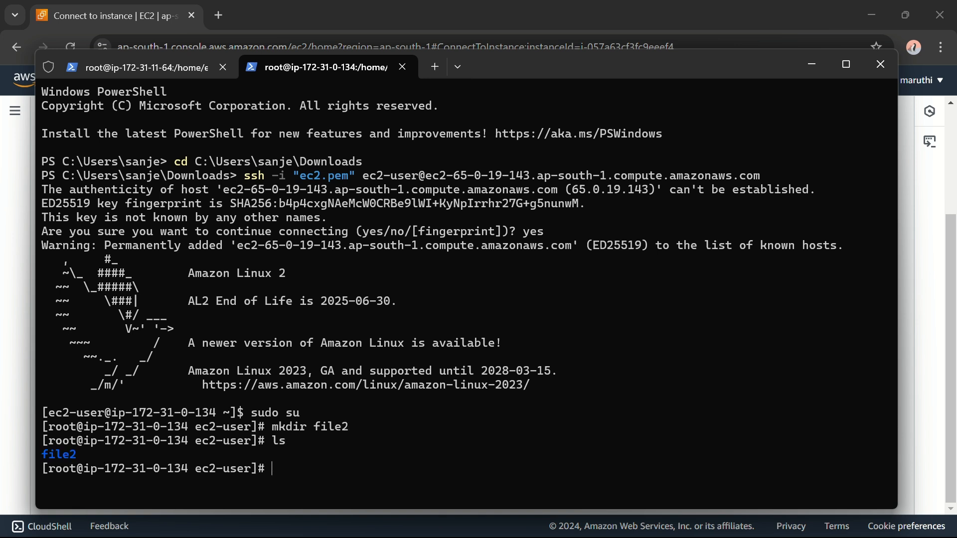
- Leave the terminal for the AWS console in the browser, search for efs and open the EFS service
left_click(146, 67)
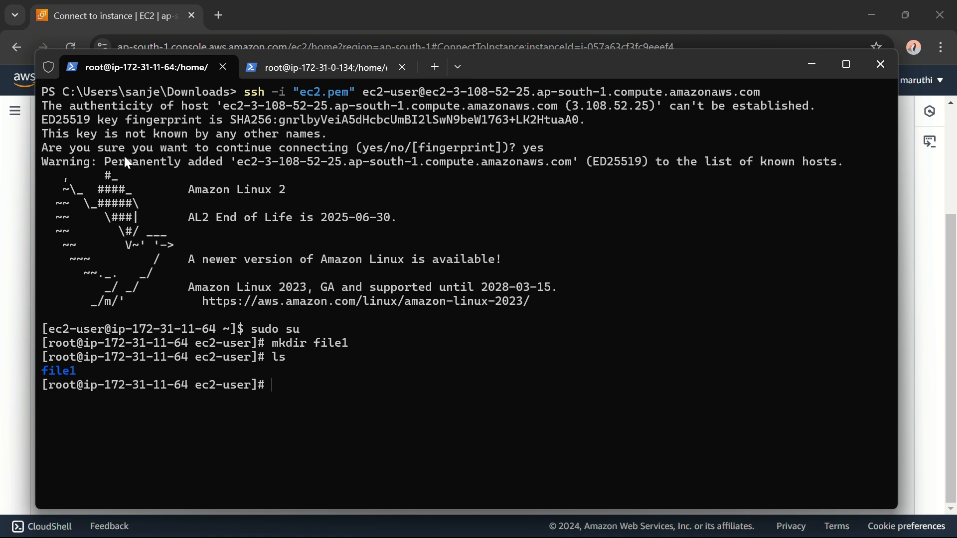
left_click(810, 69)
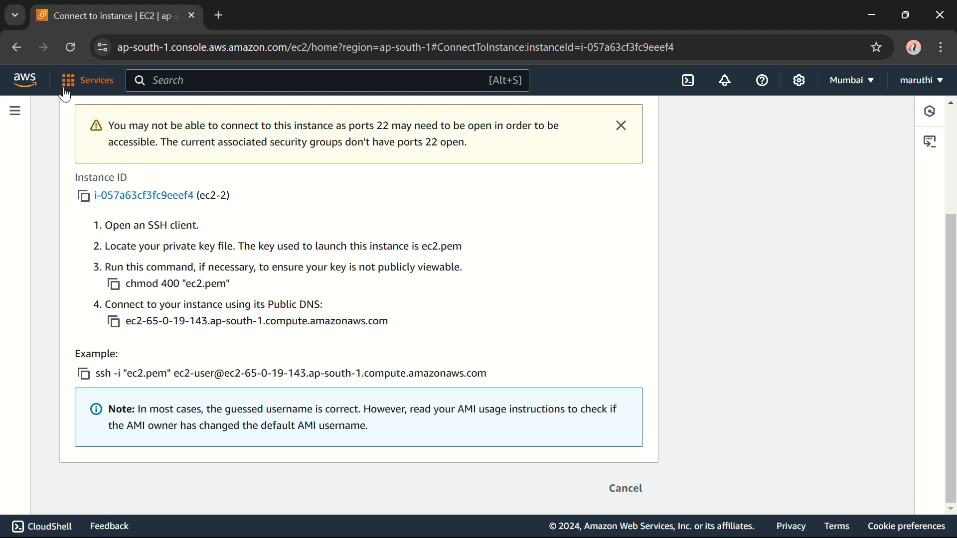
left_click(180, 81)
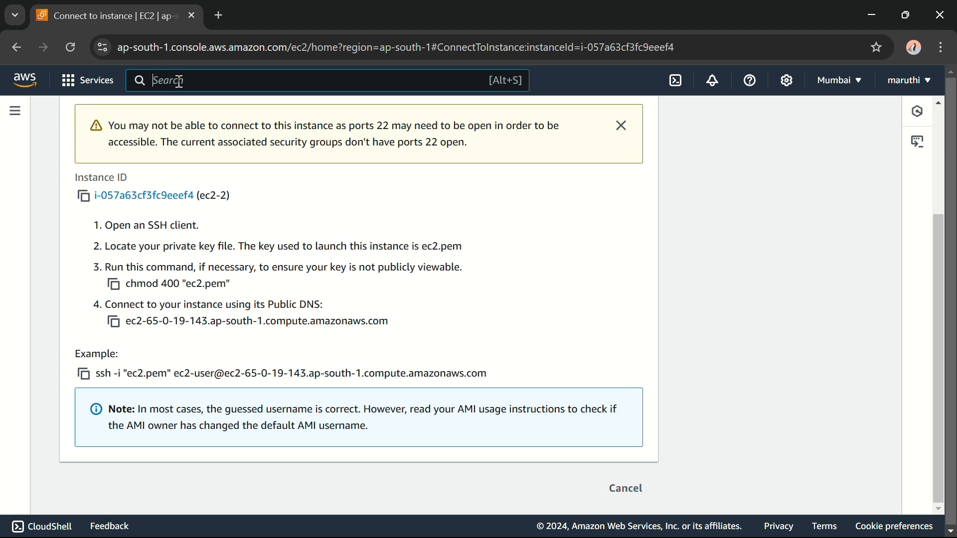
type("efs")
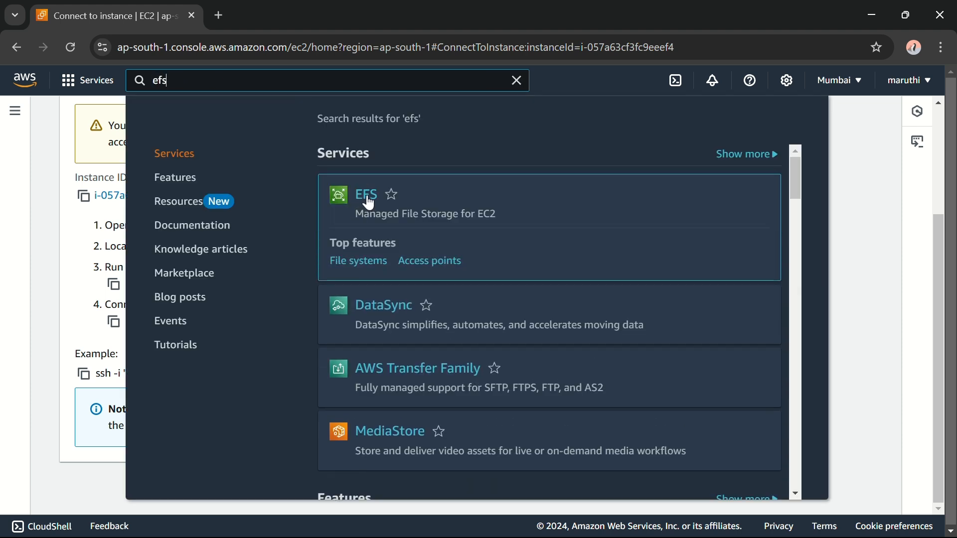
left_click(369, 197)
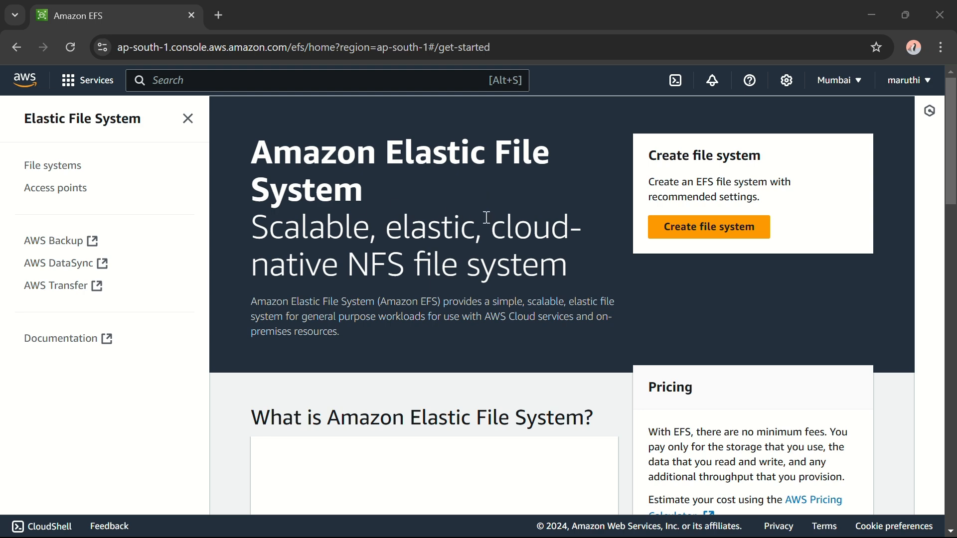
- Create an EFS file system named efs-file in the default VPC with the recommended settings
left_click(706, 229)
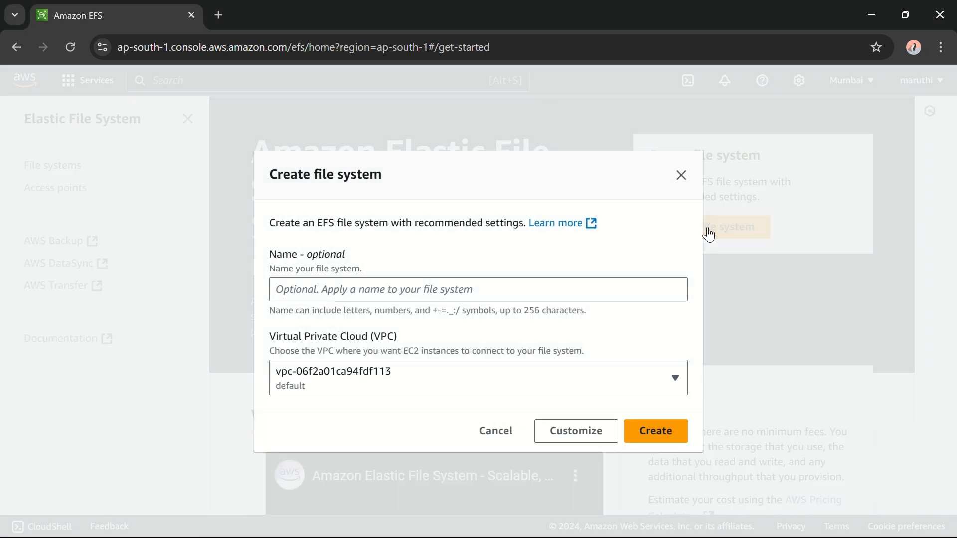
left_click(566, 291)
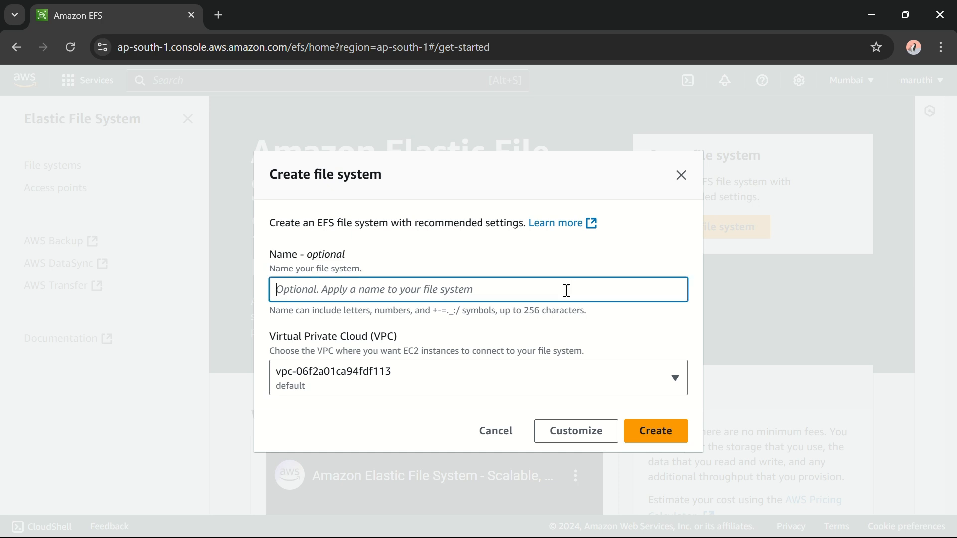
type("efs")
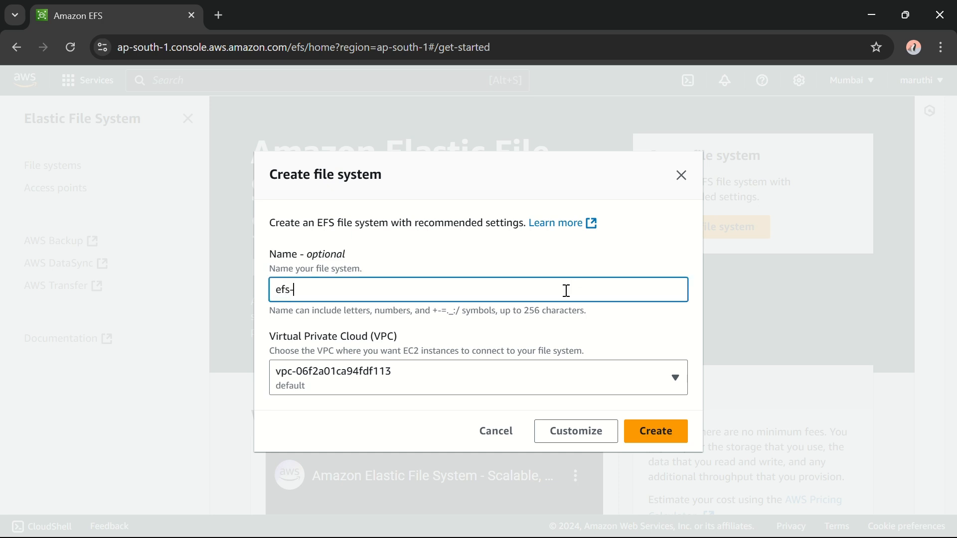
type("-fi")
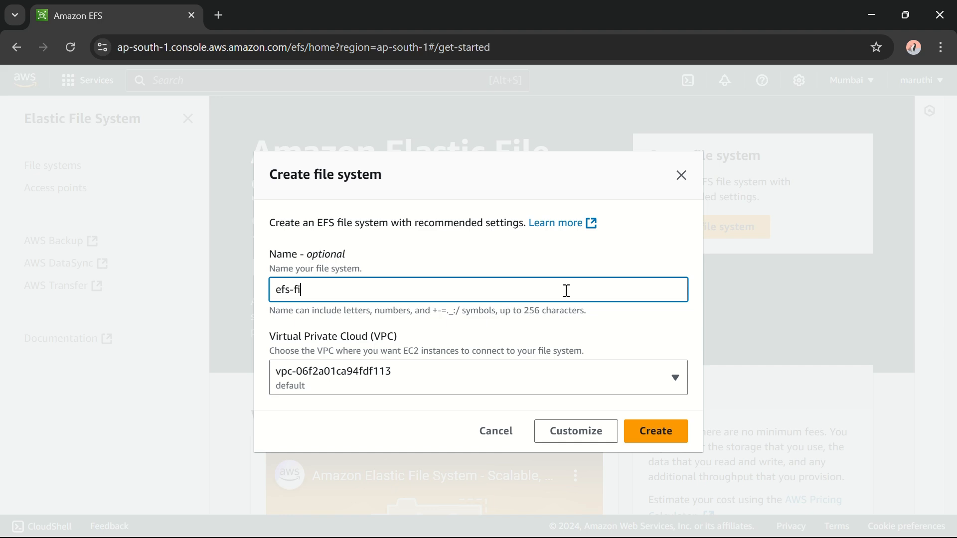
type("le")
left_click(656, 431)
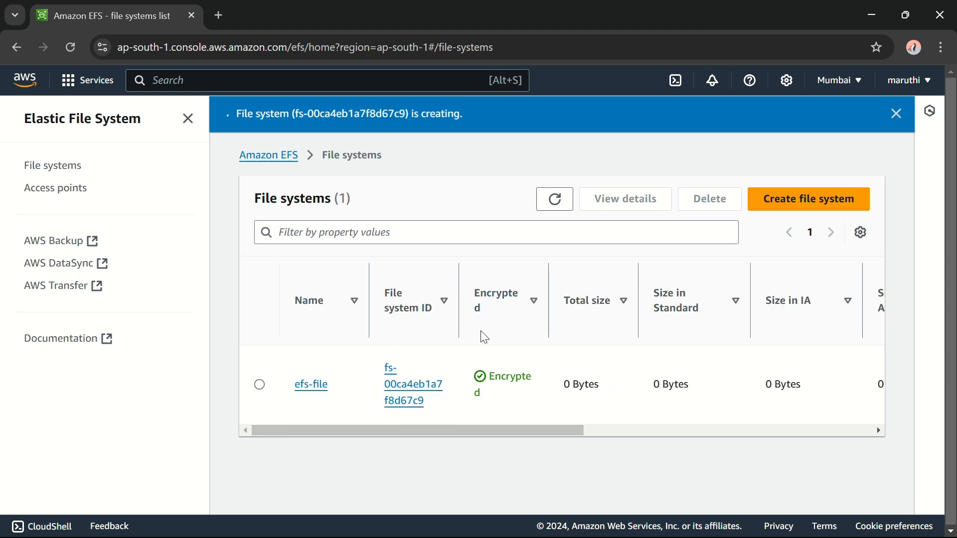
- Look through the columns of the file systems list to check the state of efs-file
scroll(555, 355, "right", 5)
scroll(555, 354, "left", 5)
scroll(583, 337, "right", 6)
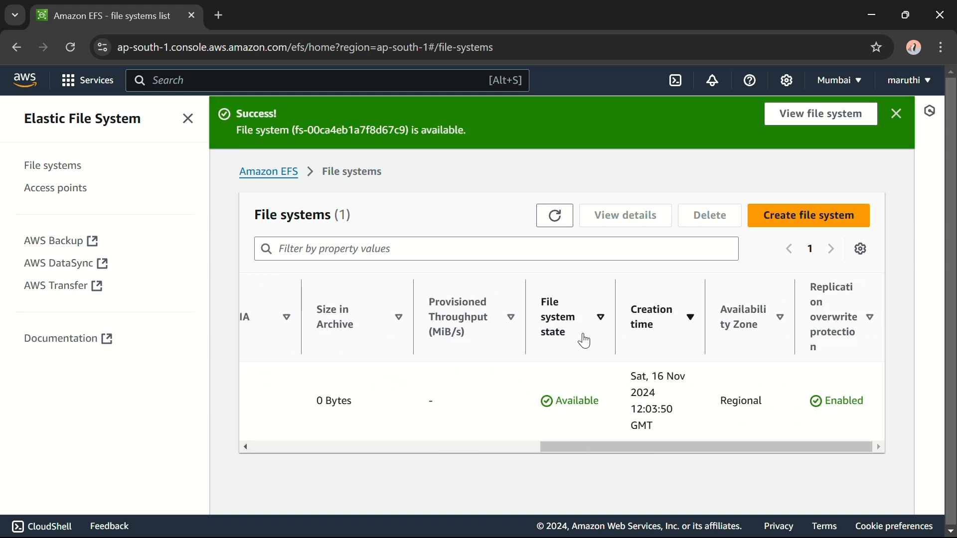
scroll(584, 342, "left", 6)
- Open the details of efs-file and examine its network mount targets, their states and security groups
left_click(311, 401)
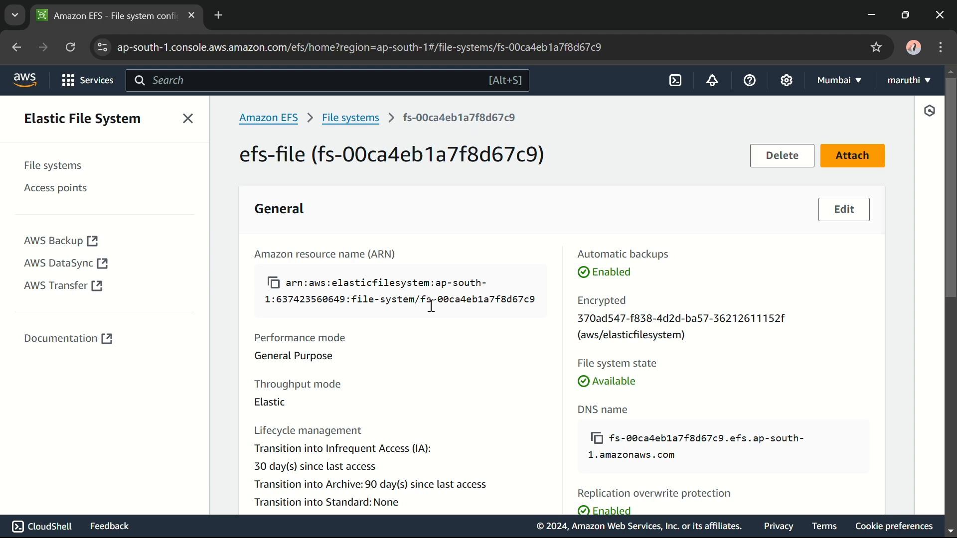
scroll(431, 305, "down", 8)
scroll(431, 305, "up", 8)
scroll(431, 305, "down", 1)
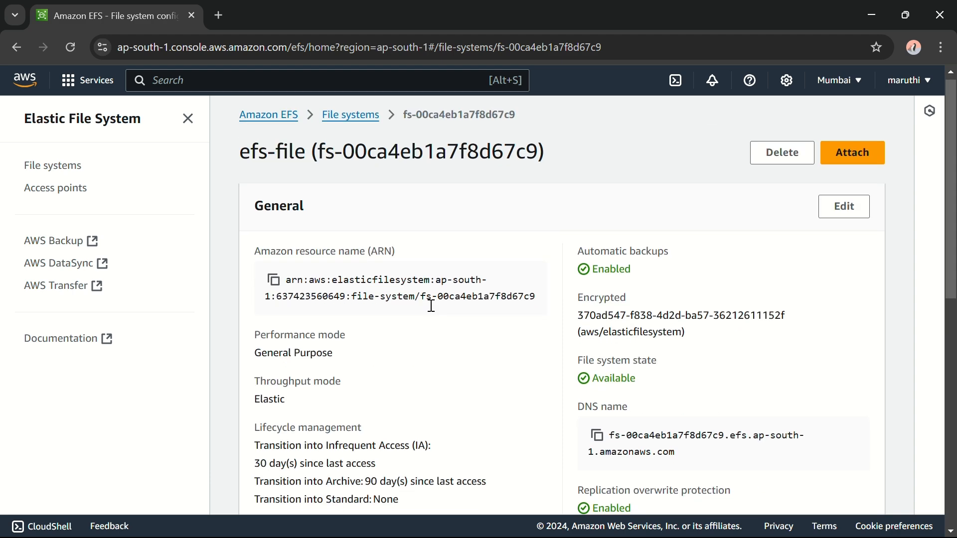
scroll(431, 305, "up", 1)
scroll(431, 306, "down", 1)
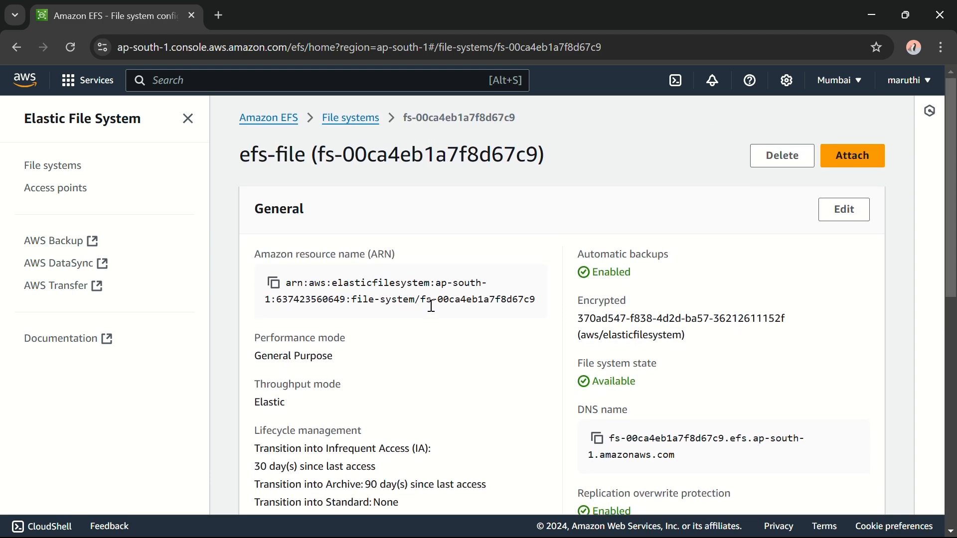
scroll(431, 306, "down", 8)
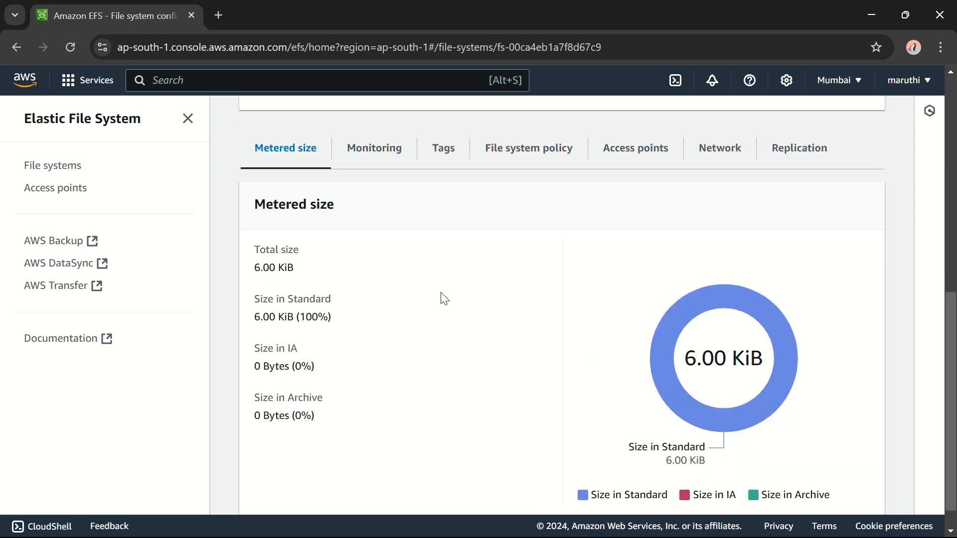
left_click(719, 149)
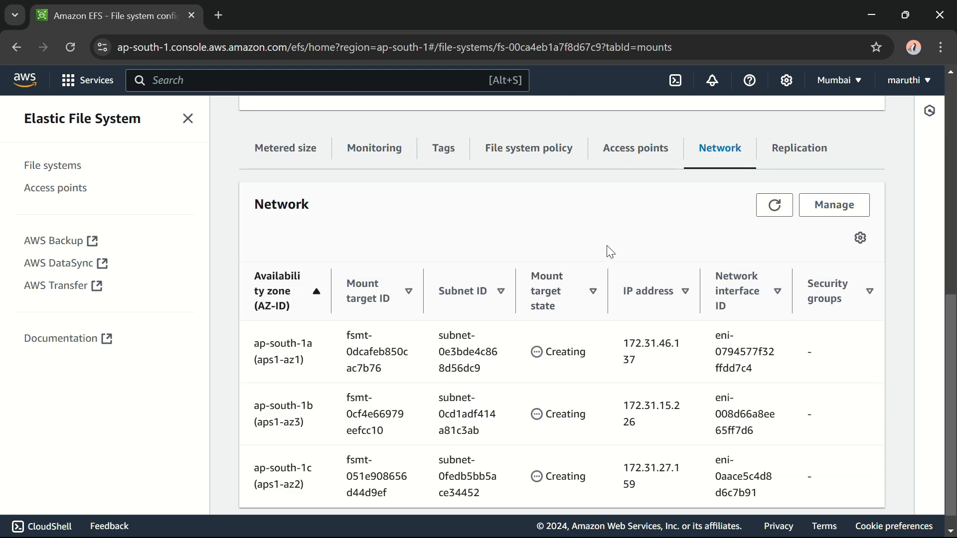
scroll(612, 313, "down", 1)
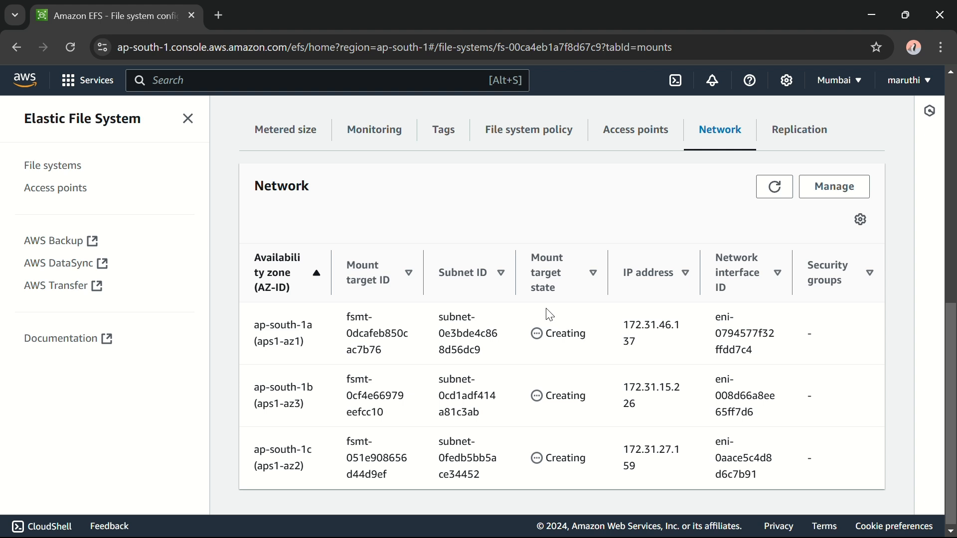
left_click(397, 23)
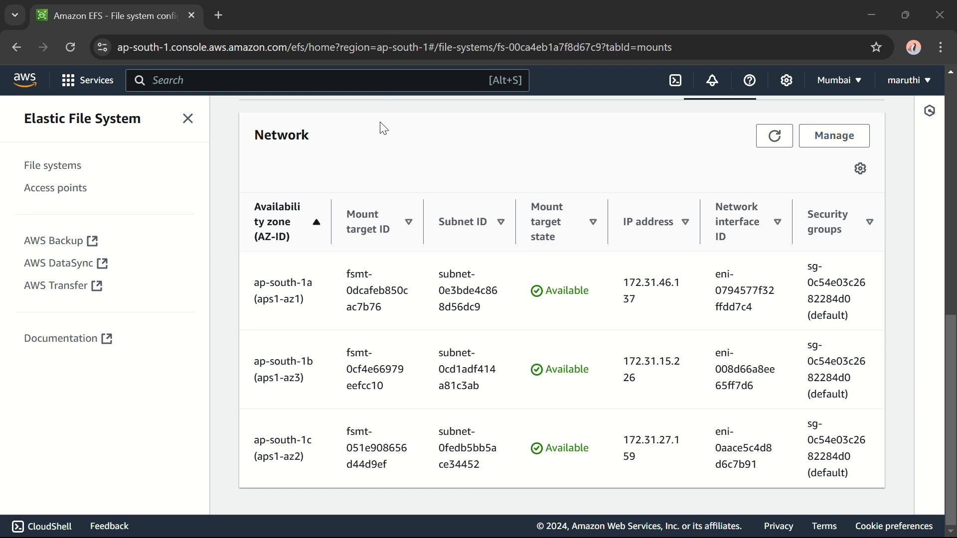
- Search for ec2 in the AWS console, open the EC2 service and show its running instances
left_click(358, 81)
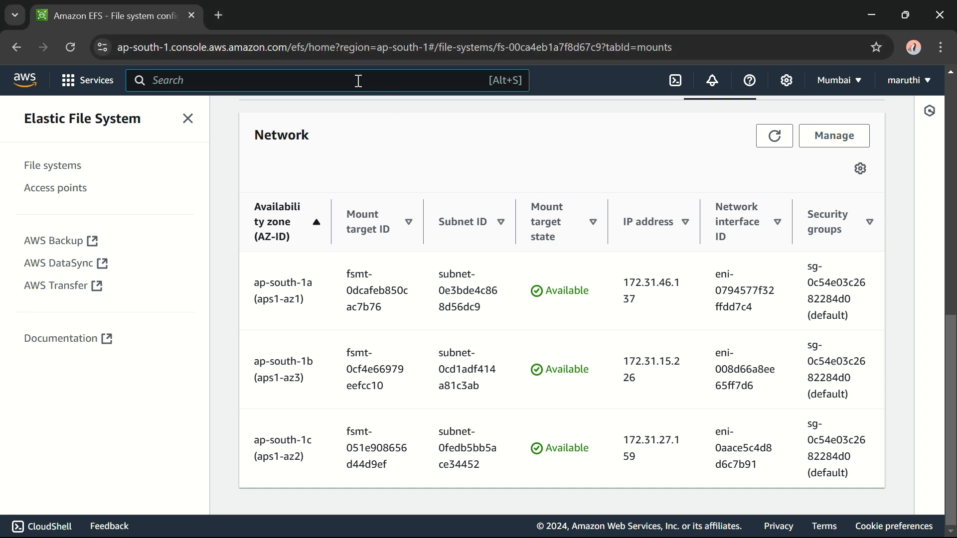
type("ec2")
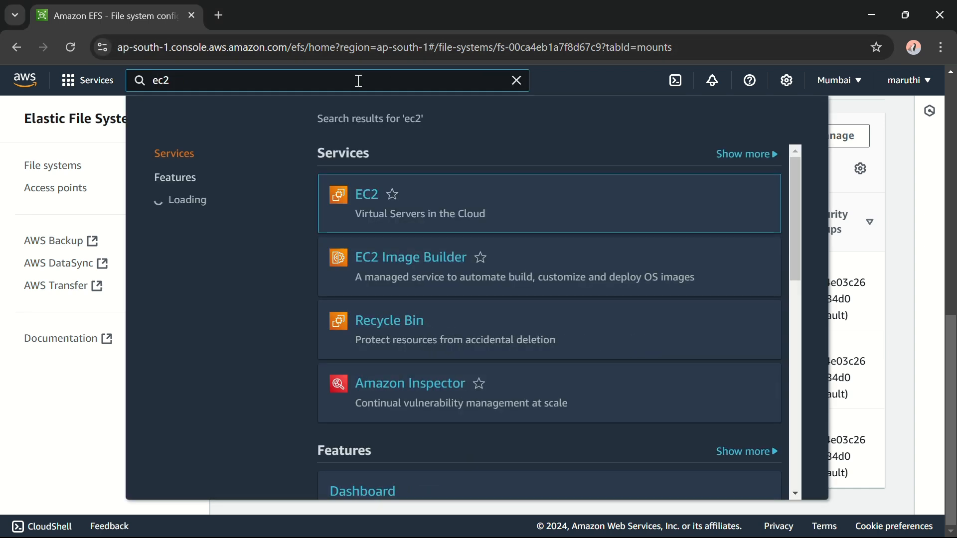
left_click(367, 200)
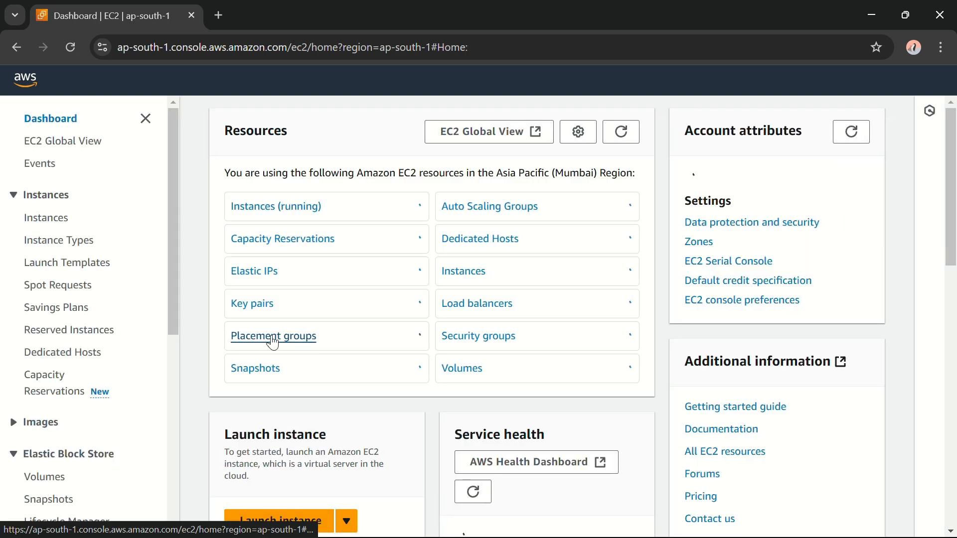
left_click(267, 210)
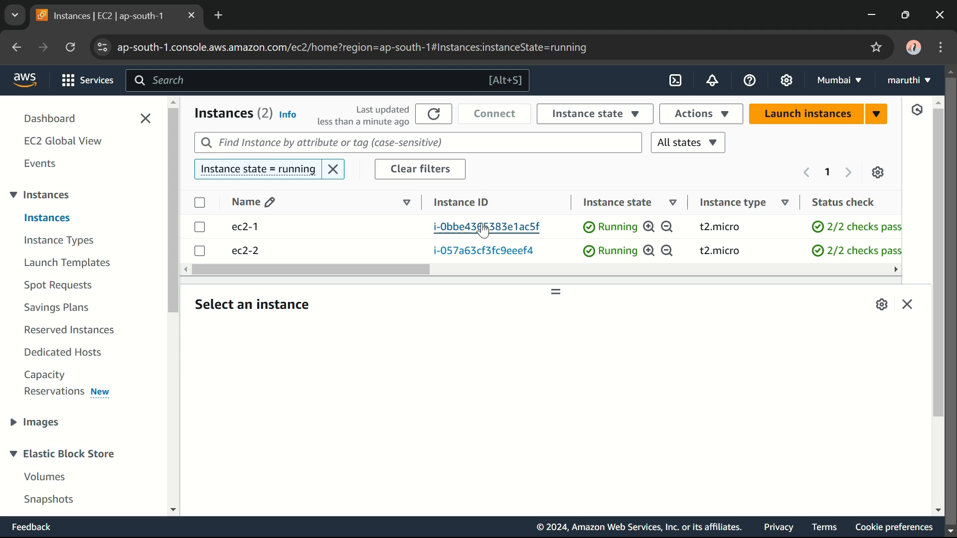
- Open the security details of ec2-1, examine its inbound rules and open its launch-wizard-1 security group
left_click(479, 227)
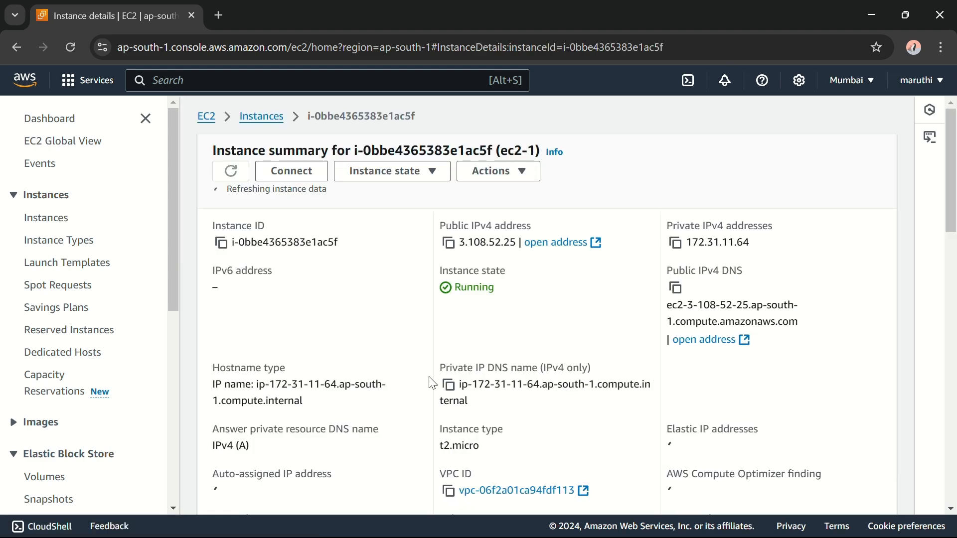
scroll(433, 381, "down", 10)
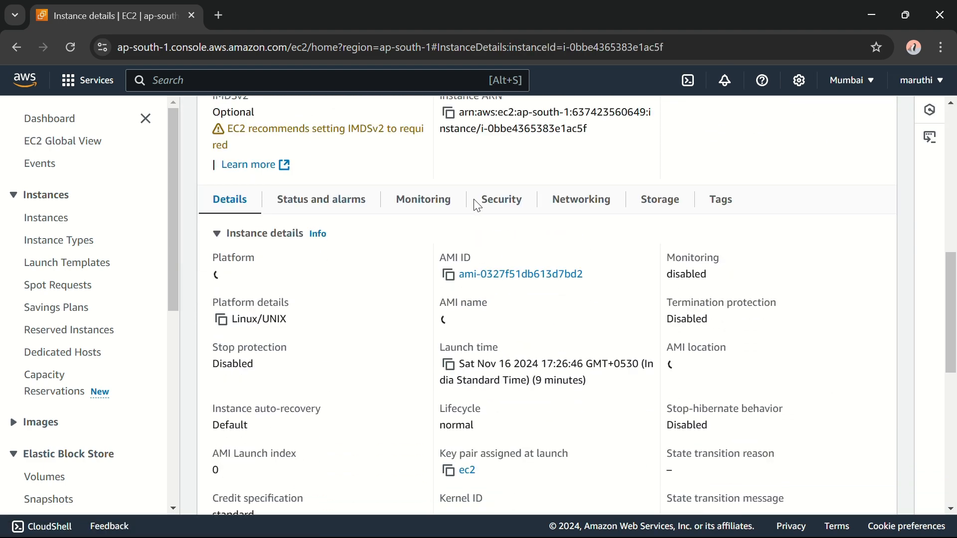
left_click(501, 201)
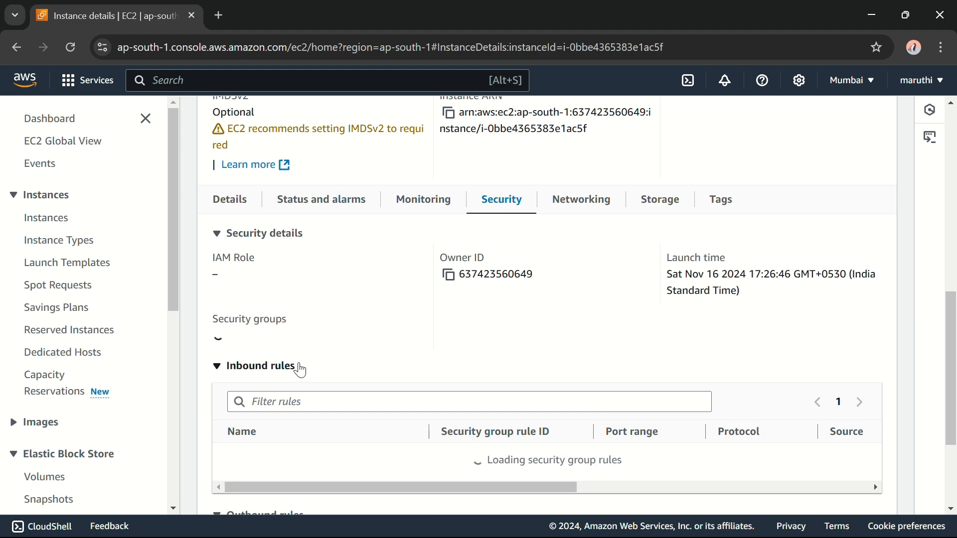
scroll(284, 353, "down", 3)
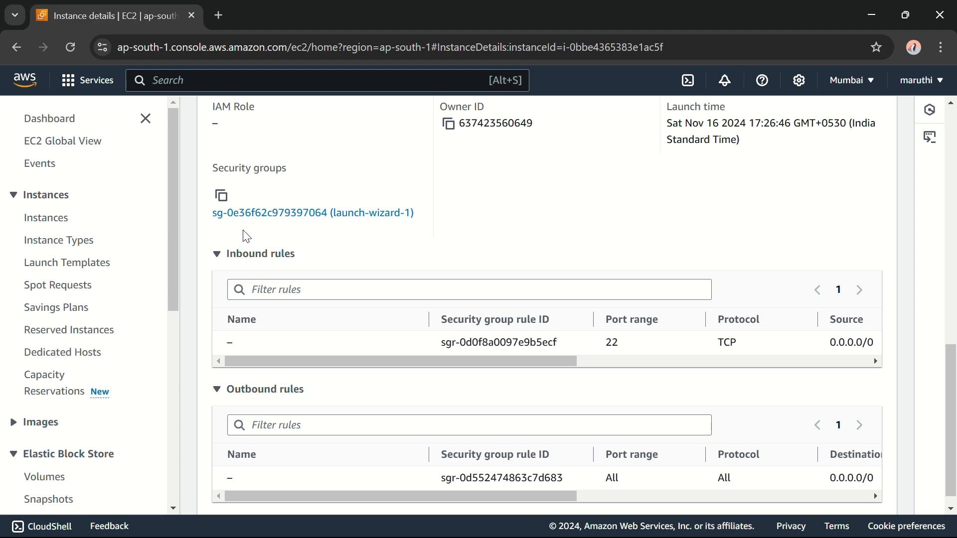
left_click(330, 220)
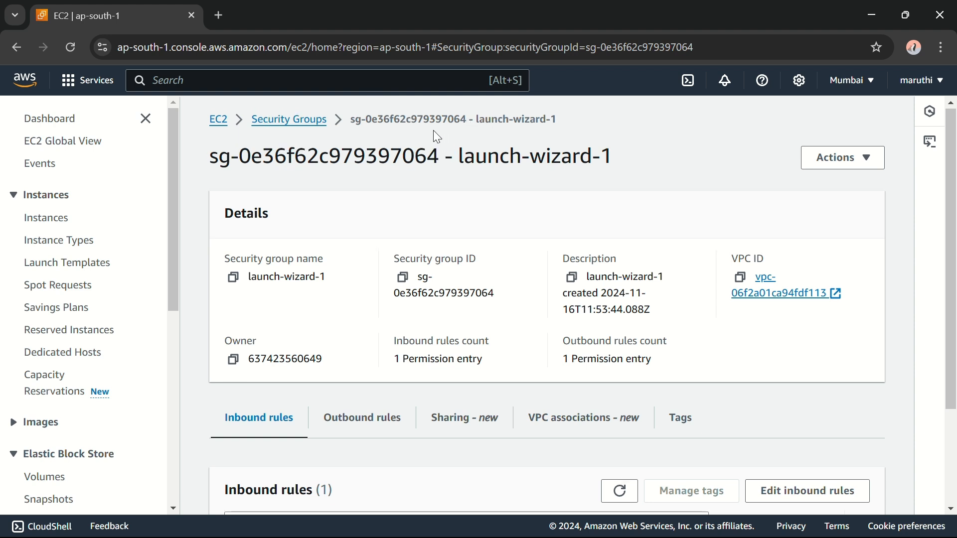
- Return to the running EC2 instances, select ec2-1 and open its security group change page
left_click(219, 120)
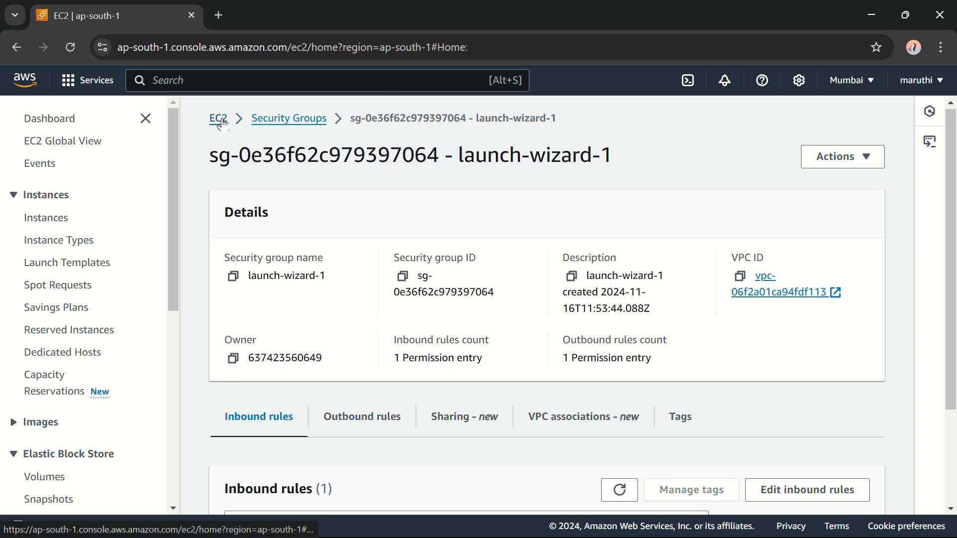
left_click(313, 213)
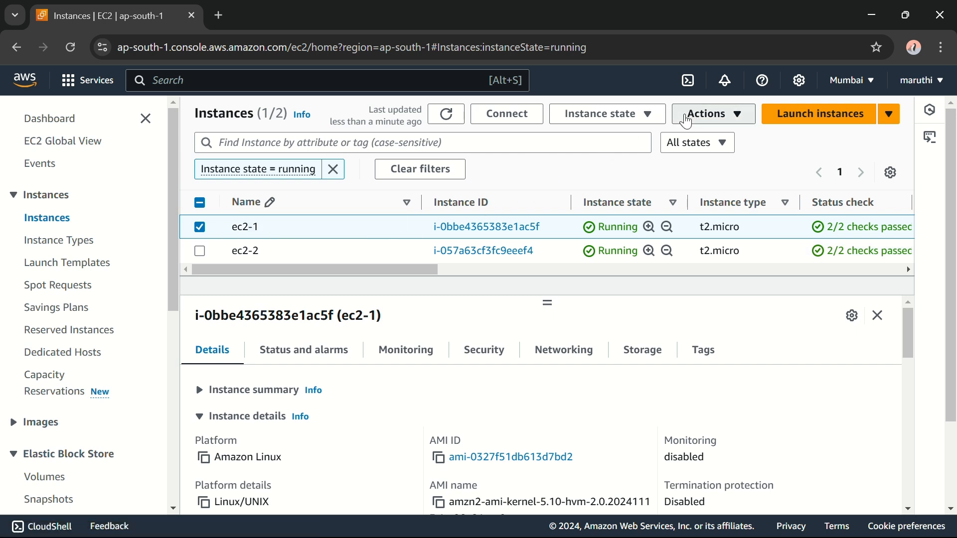
left_click(681, 119)
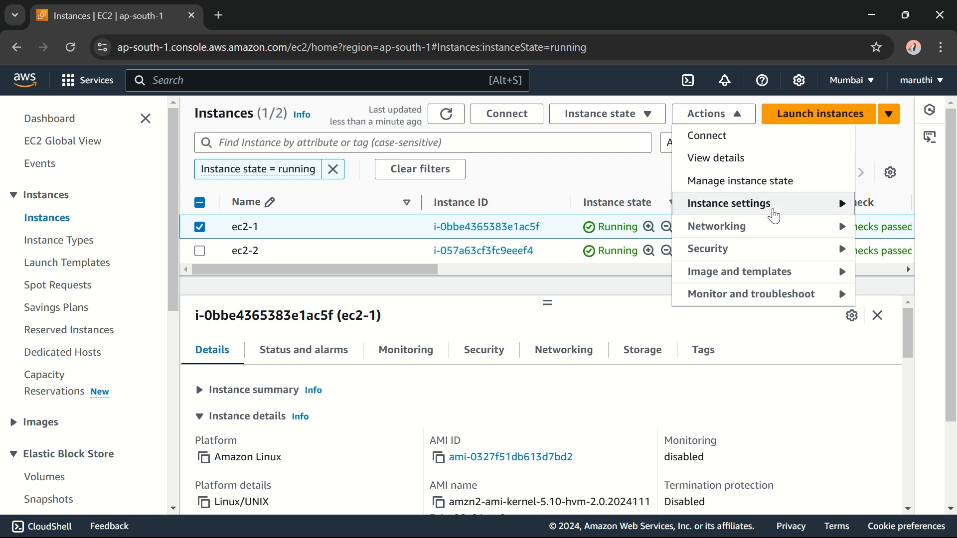
left_click(774, 204)
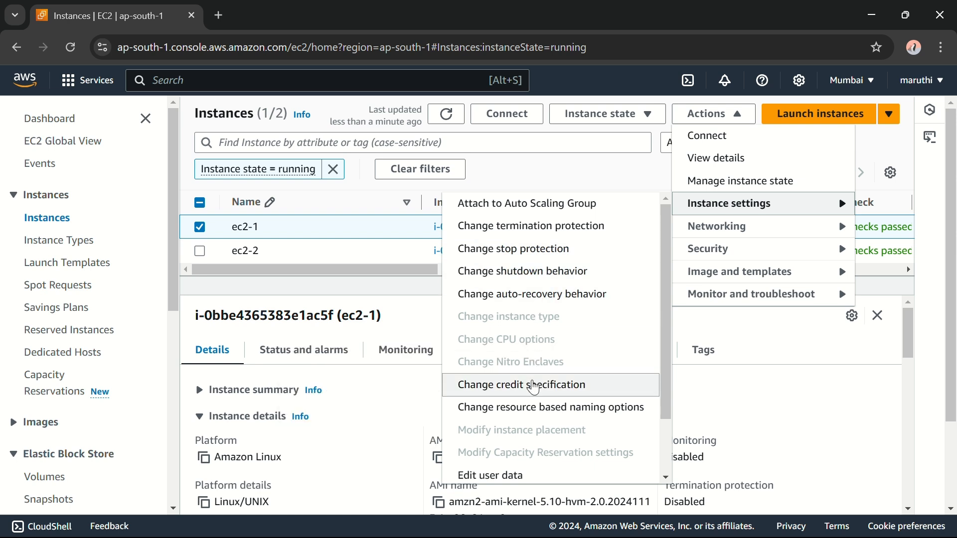
left_click(395, 29)
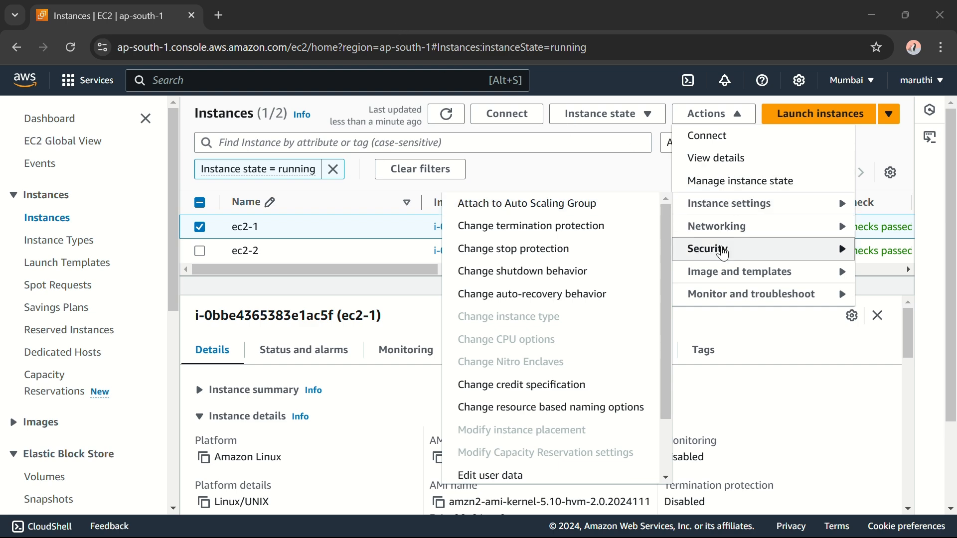
mouse_move(723, 253)
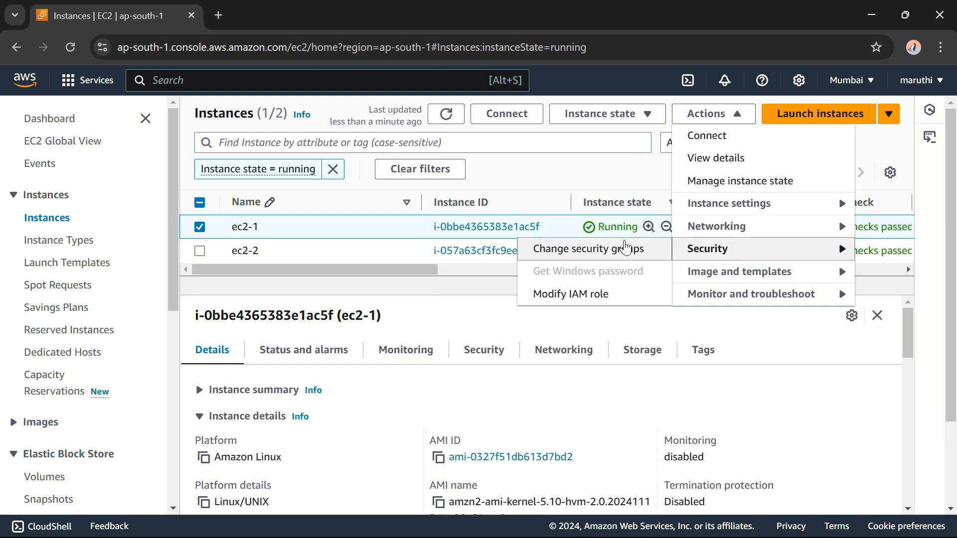
left_click(609, 252)
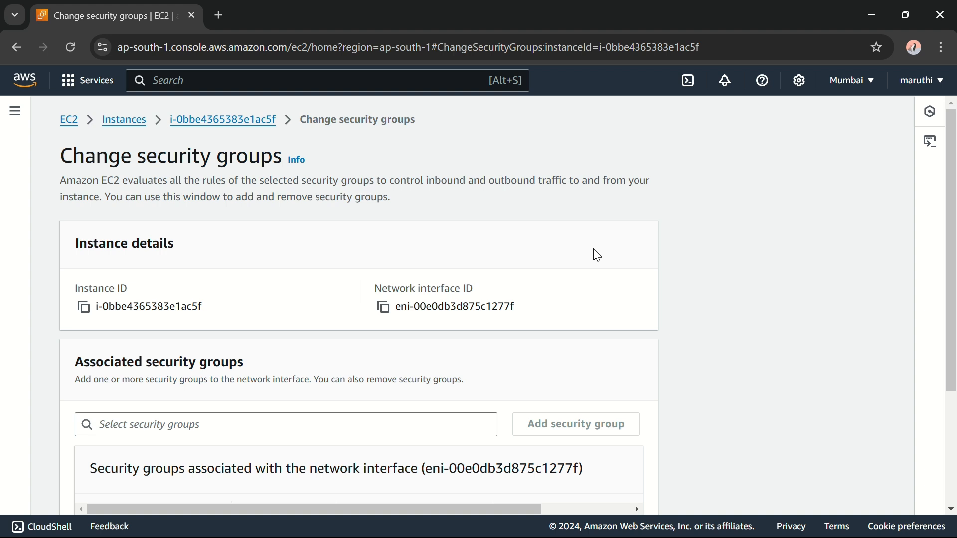
- Add the default security group to ec2-1, remove launch-wizard-1 and save the change
scroll(343, 297, "down", 3)
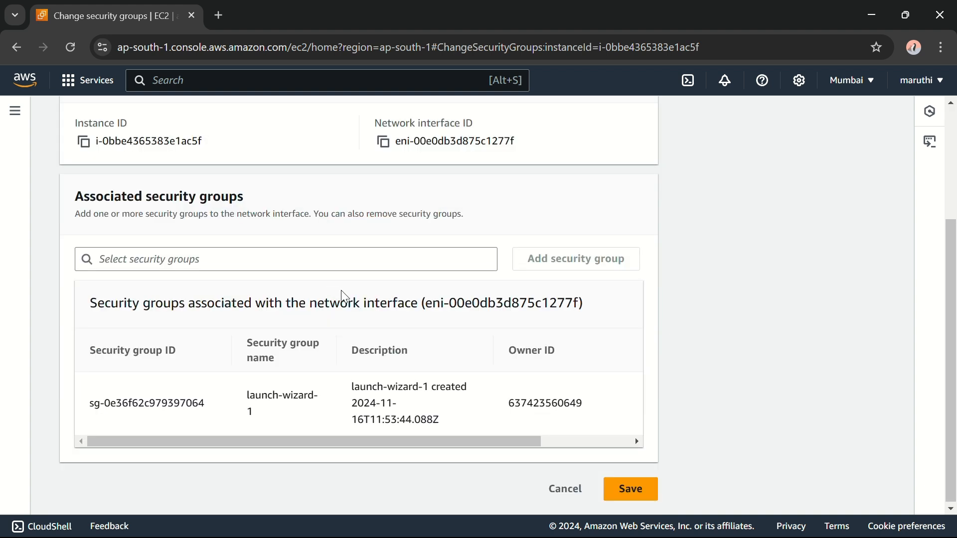
left_click(431, 263)
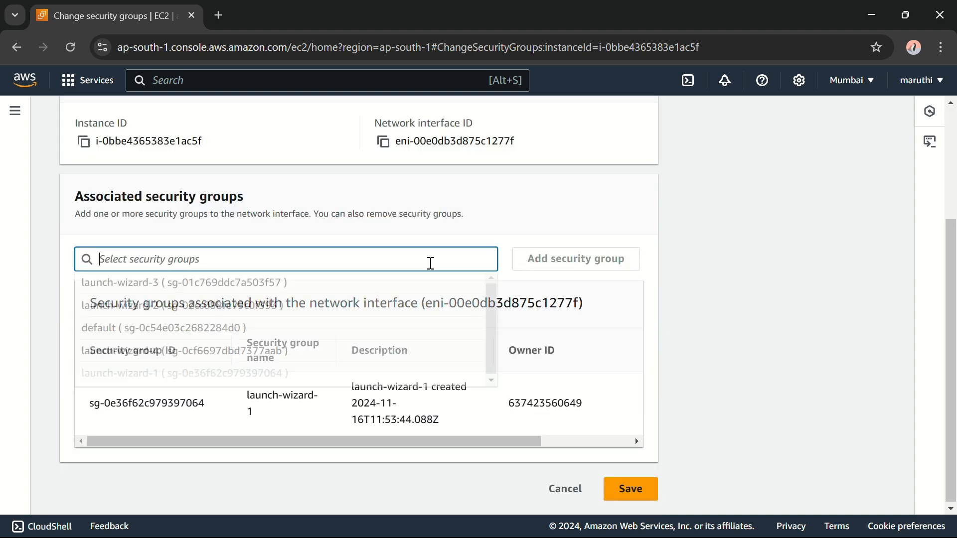
left_click(239, 331)
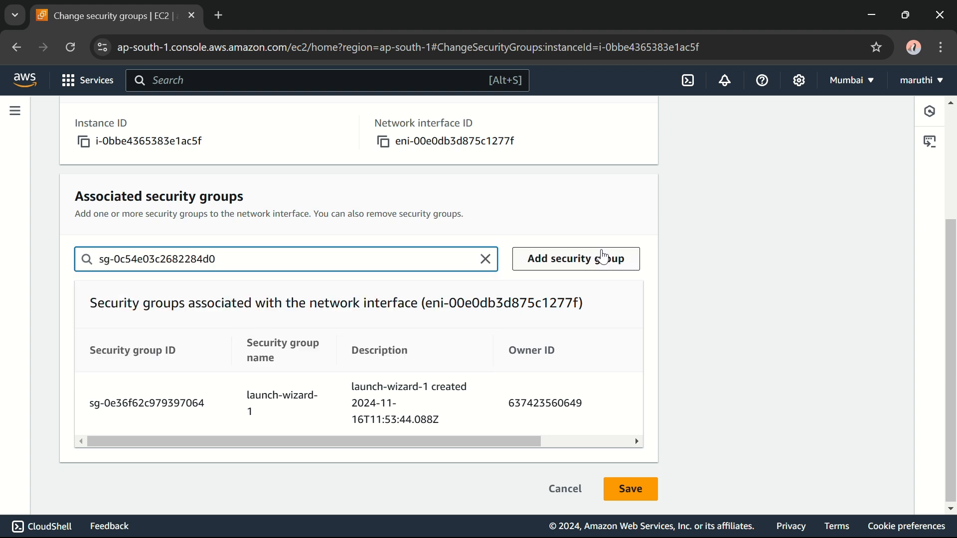
left_click(568, 259)
scroll(482, 408, "right", 4)
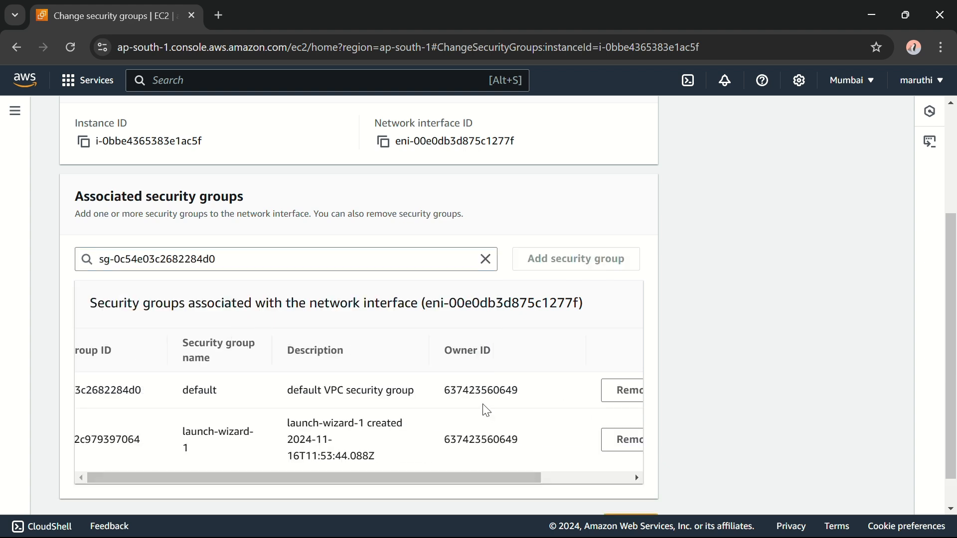
left_click(586, 449)
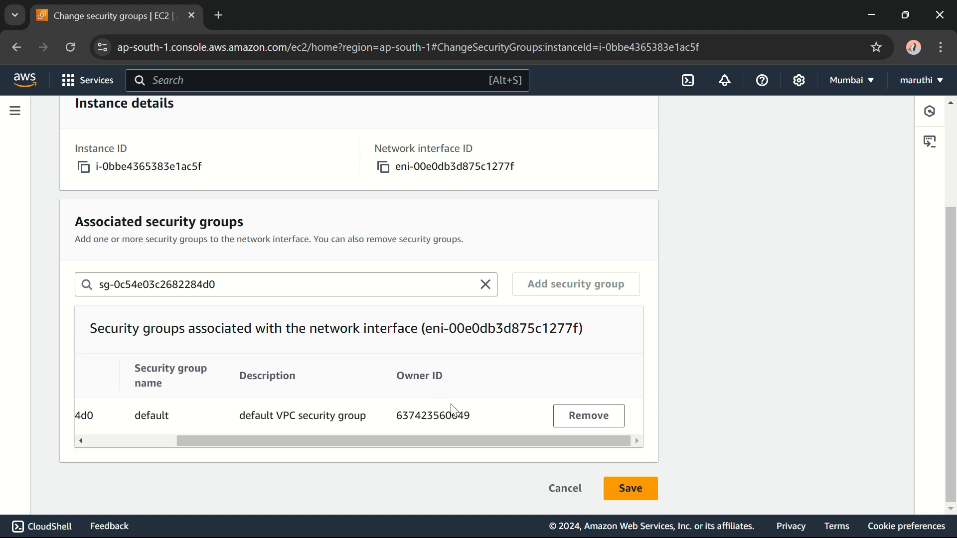
left_click(625, 496)
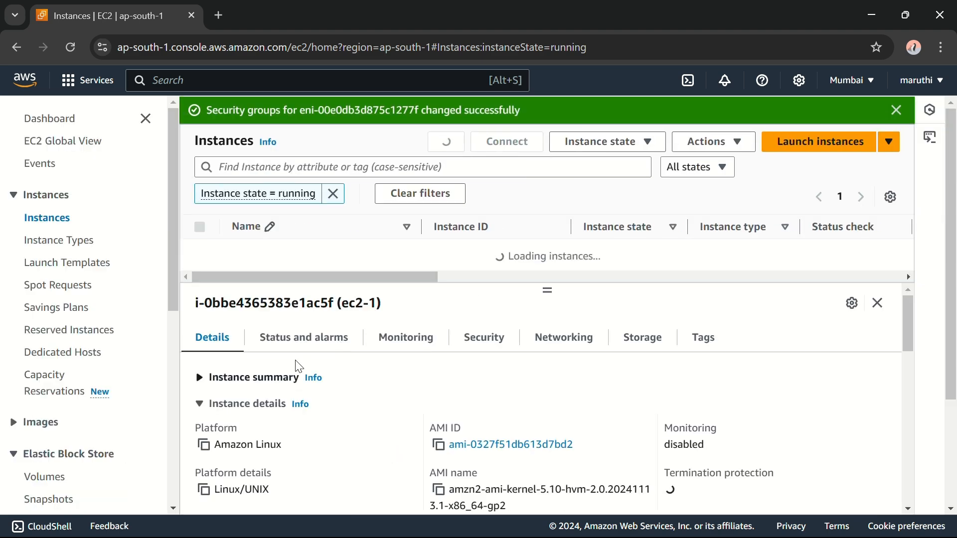
- Open the details of instance ec2-2 and go to its security group change page
left_click(451, 106)
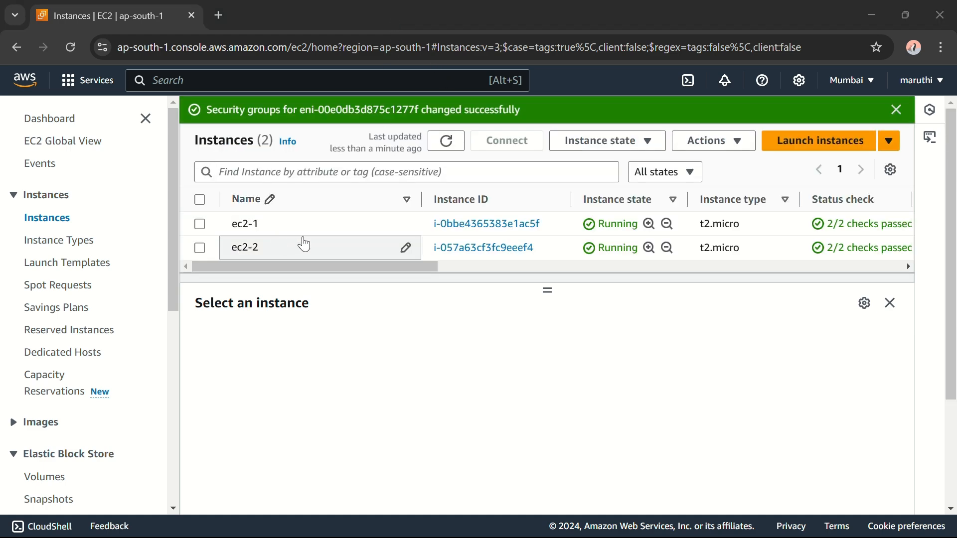
left_click(461, 249)
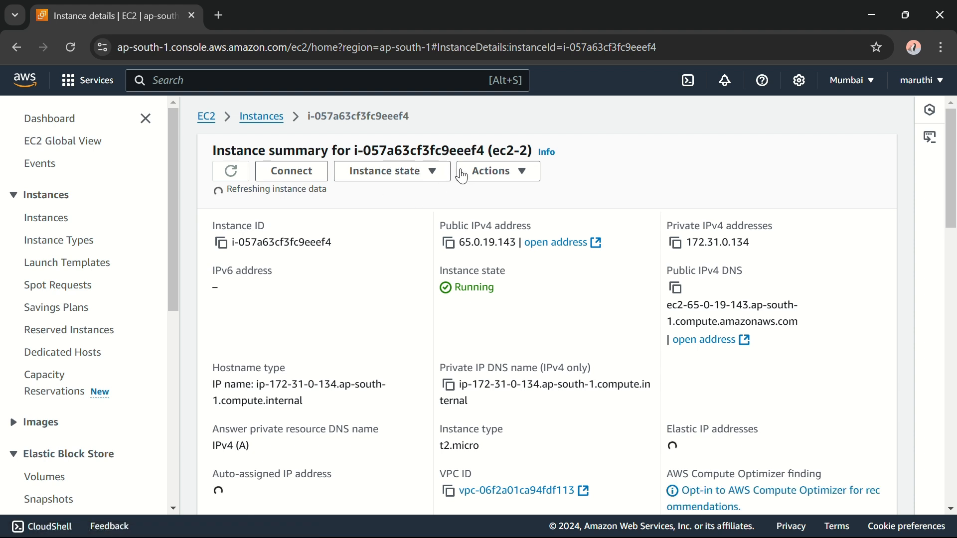
left_click(477, 176)
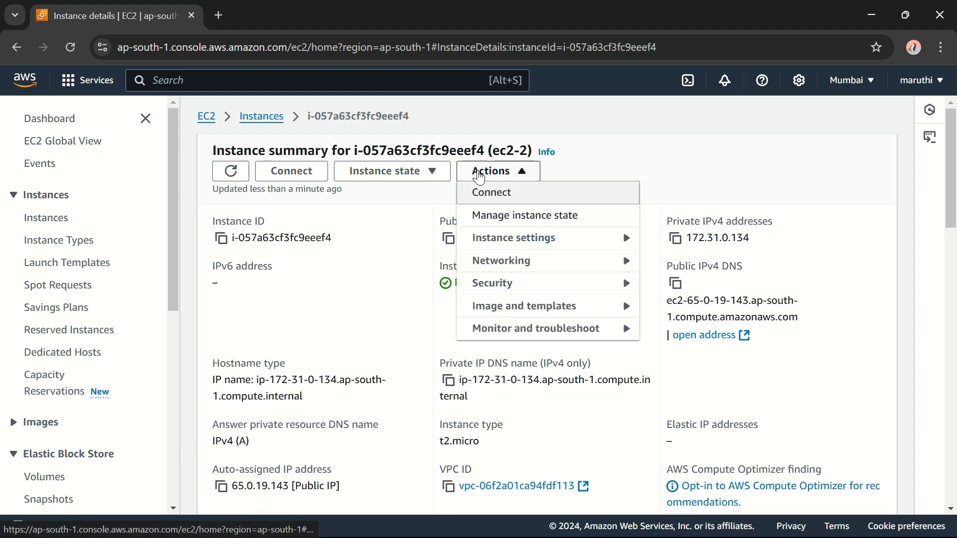
mouse_move(516, 294)
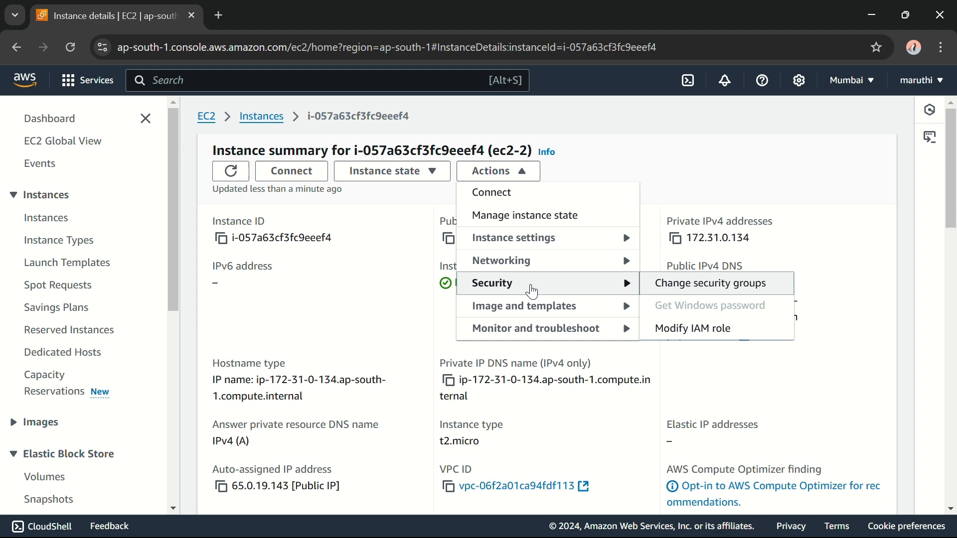
left_click(722, 285)
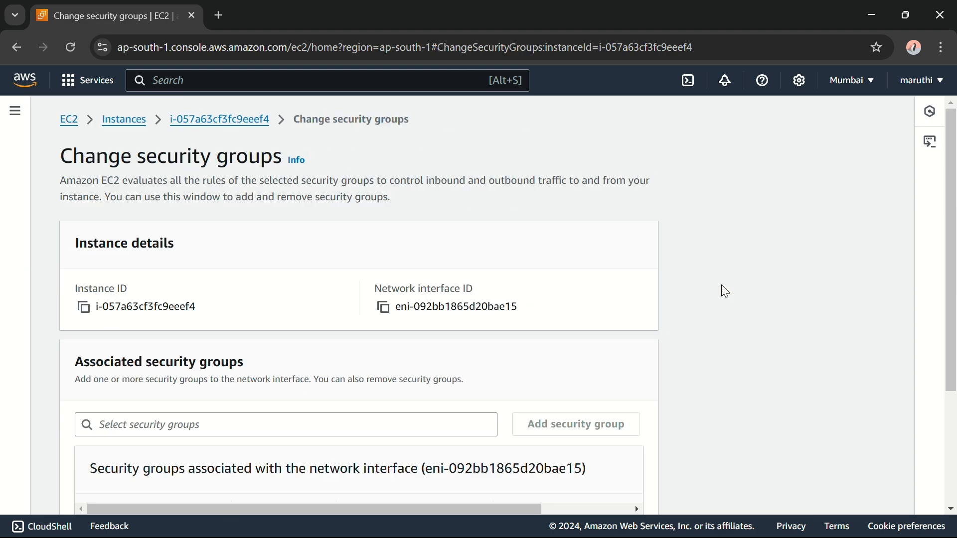
- Add the default security group to ec2-2, remove launch-wizard-1 and save the change
scroll(255, 399, "down", 1)
scroll(255, 399, "down", 3)
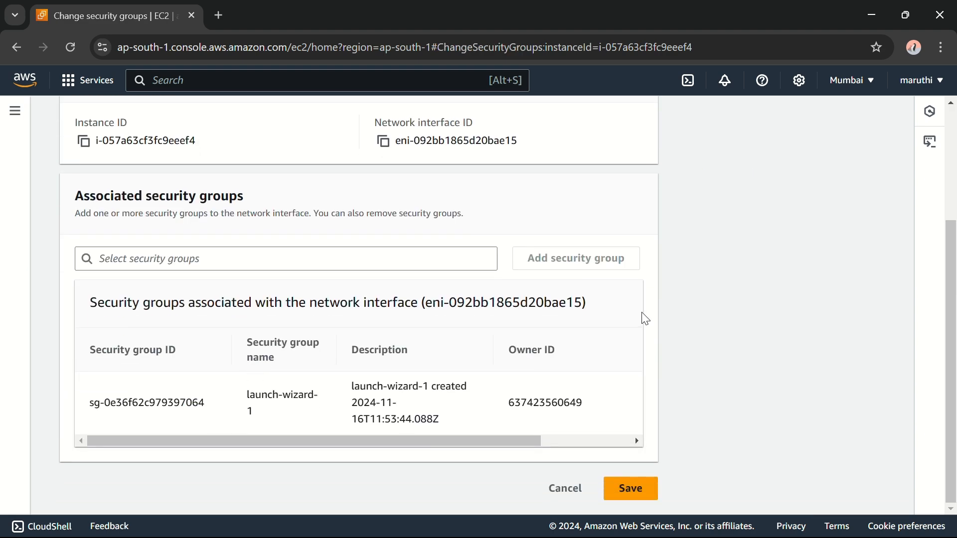
left_click(340, 254)
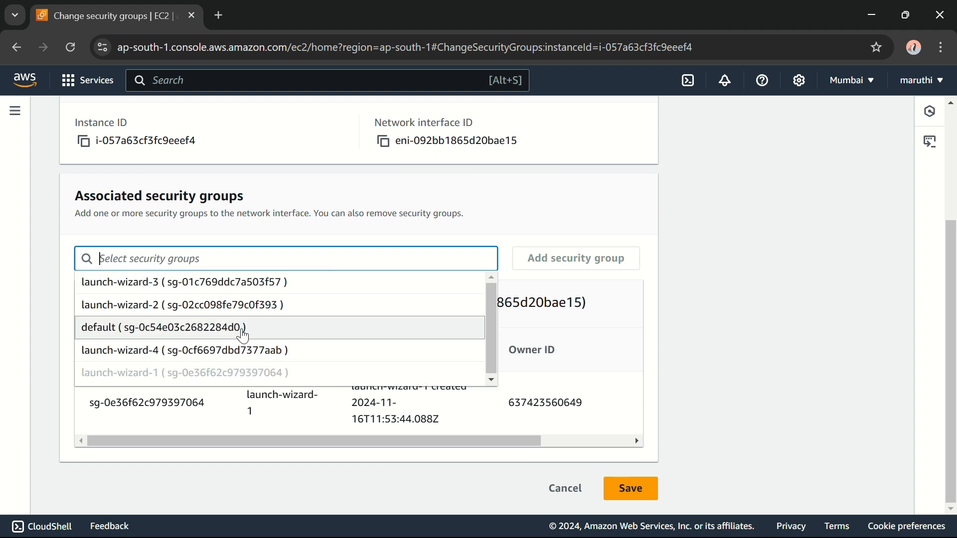
left_click(246, 328)
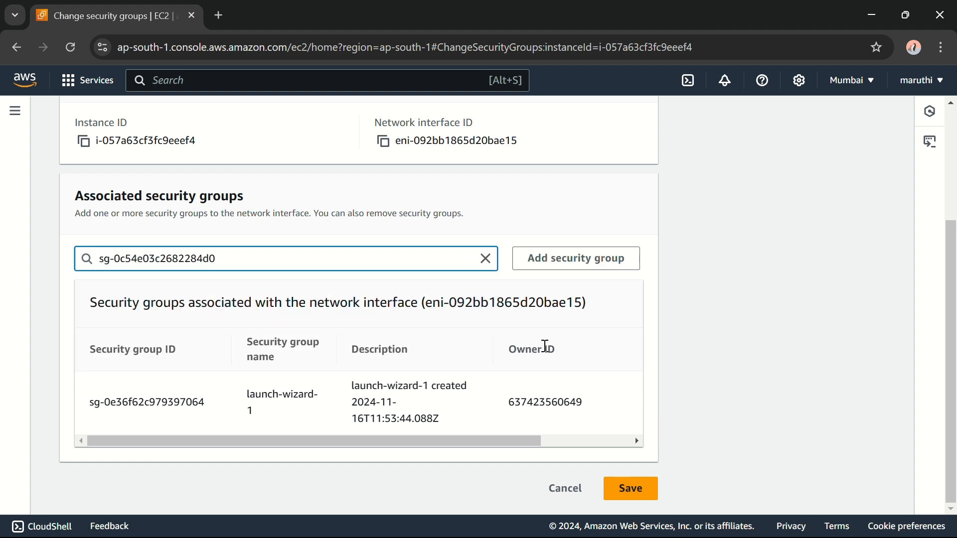
scroll(560, 378, "right", 3)
scroll(560, 377, "left", 3)
left_click(565, 264)
scroll(513, 351, "down", 1)
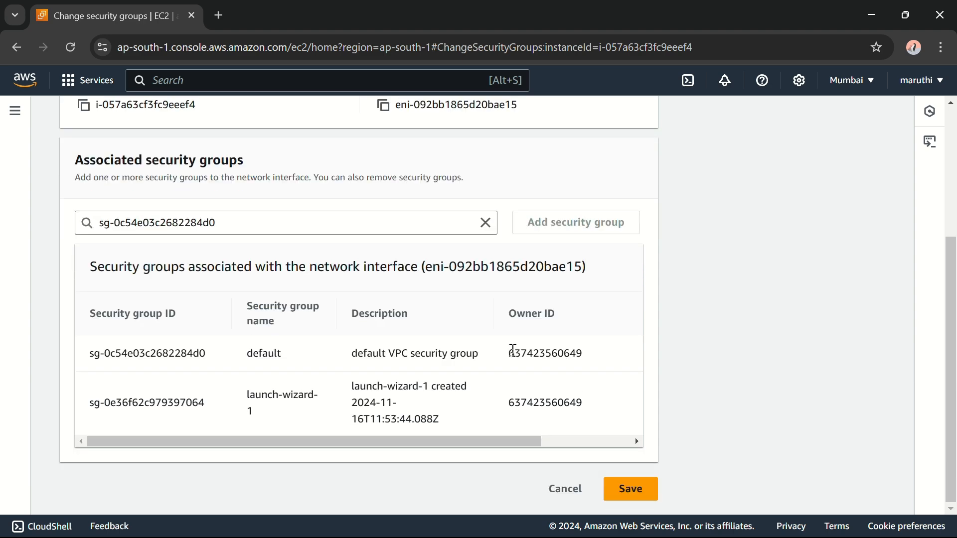
scroll(508, 359, "right", 3)
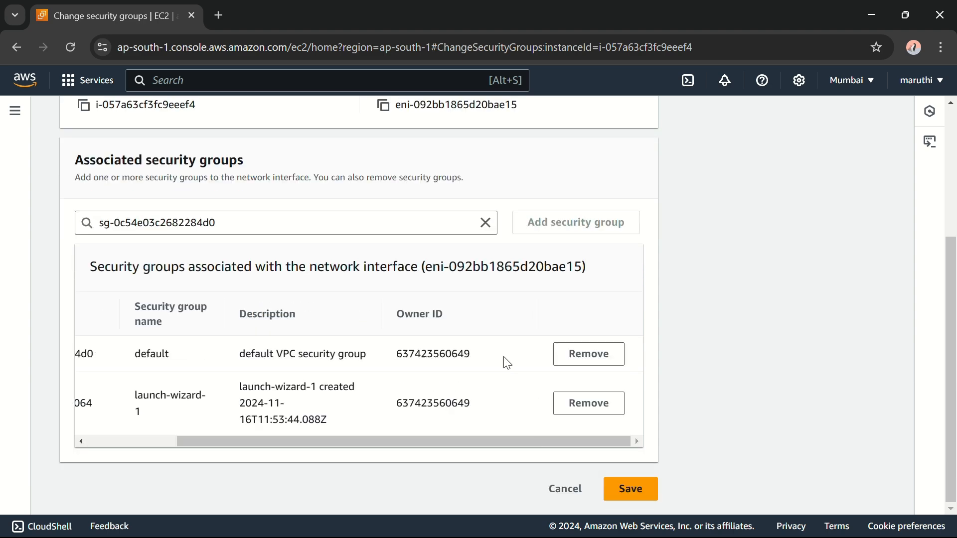
left_click(577, 407)
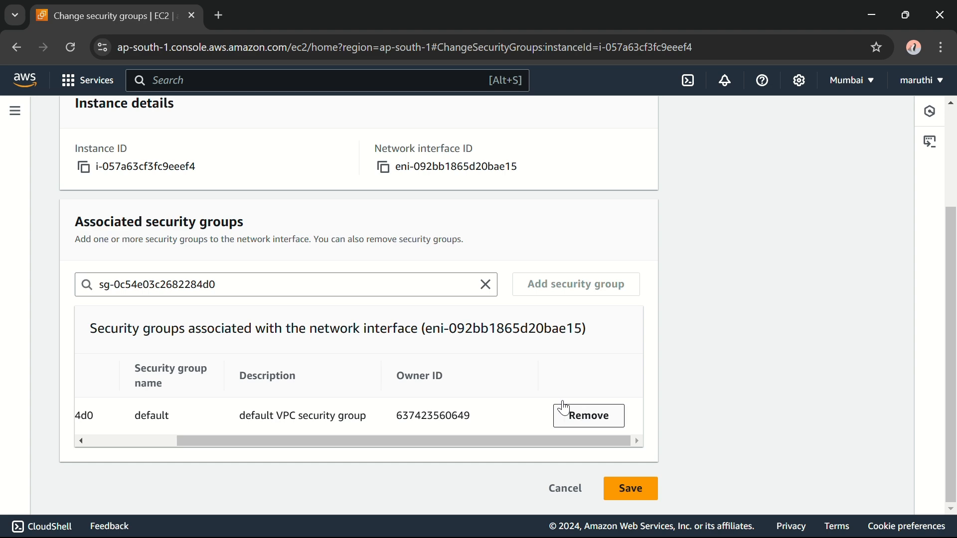
left_click(631, 487)
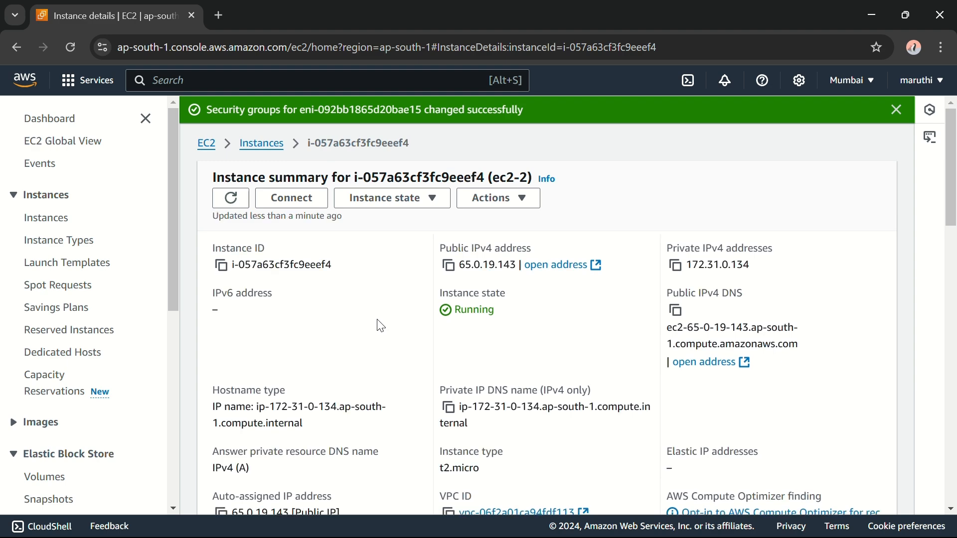
- Examine the security details of ec2-2, open its default security group and view the inbound rules
scroll(357, 324, "down", 8)
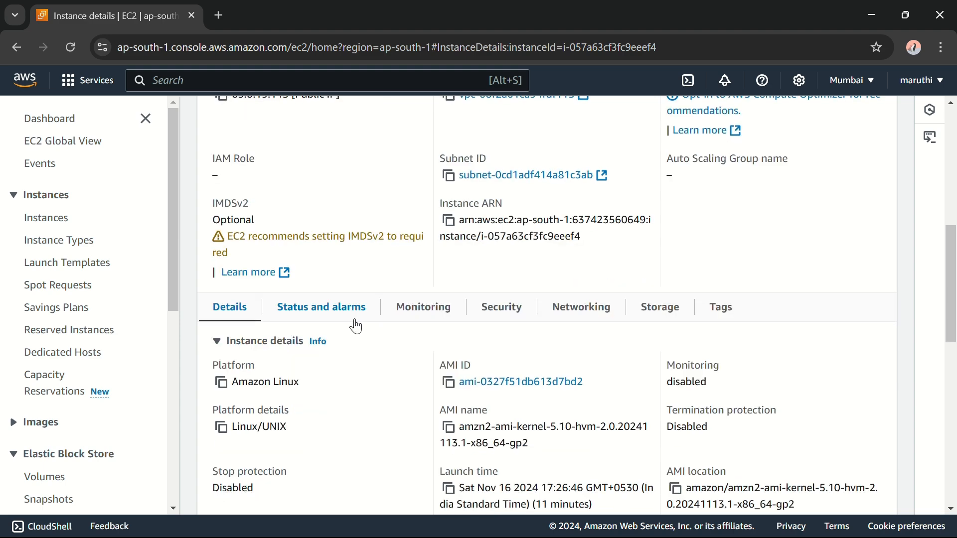
scroll(356, 327, "down", 2)
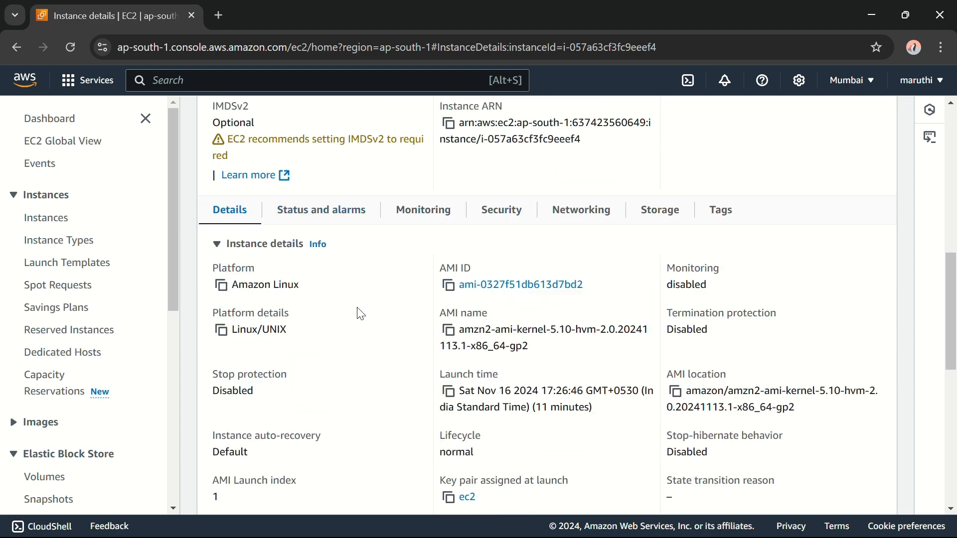
left_click(509, 214)
scroll(406, 323, "down", 3)
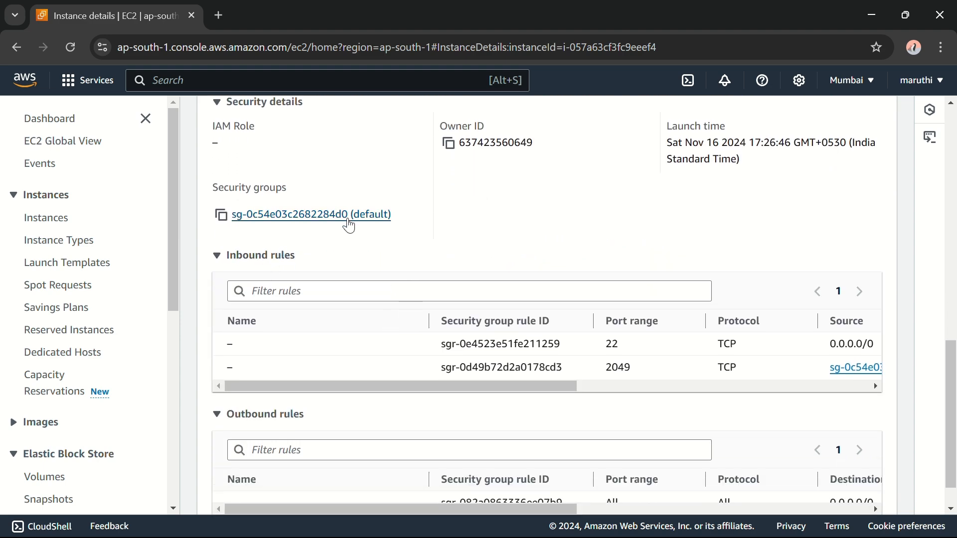
left_click(318, 221)
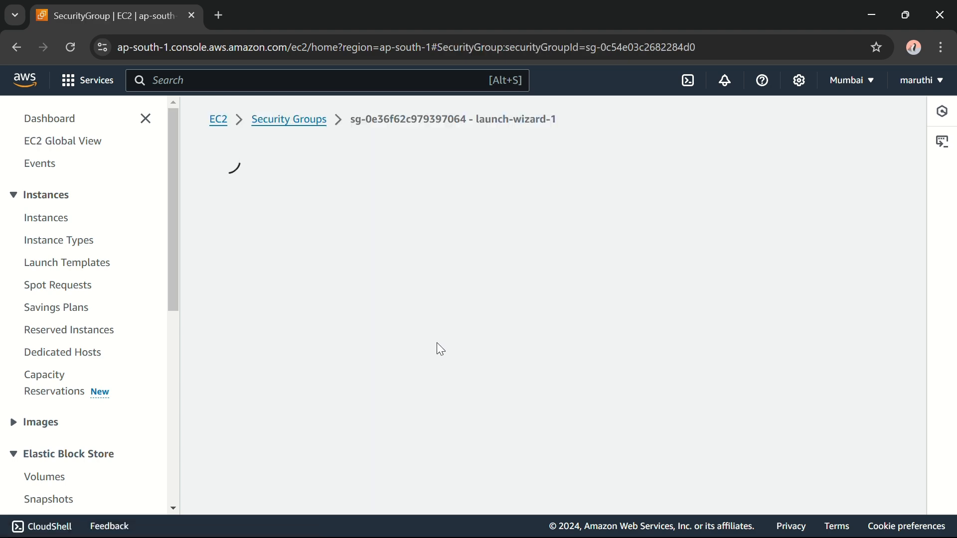
scroll(435, 357, "down", 3)
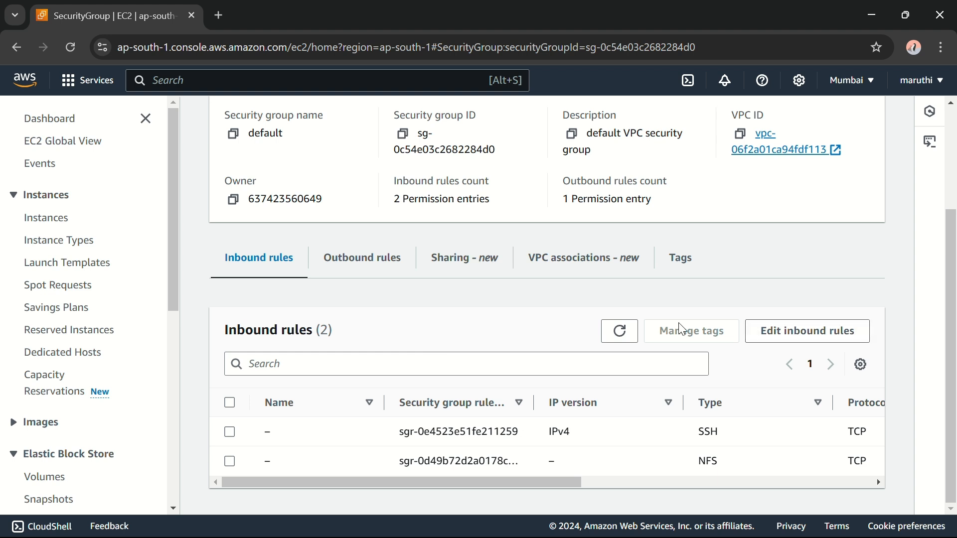
- In the default security group's inbound rules, delete the NFS rule and add a new rule with the default security group as source
left_click(811, 338)
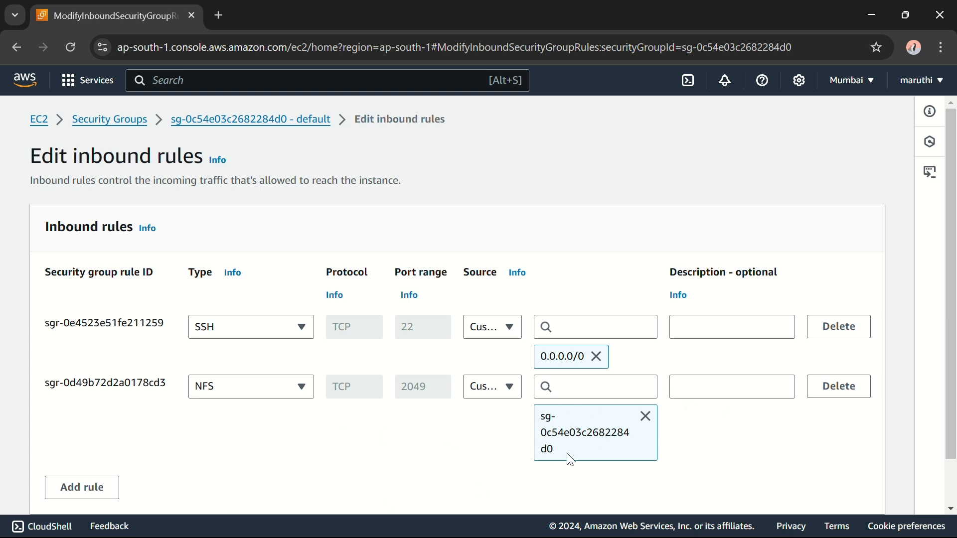
left_click(847, 393)
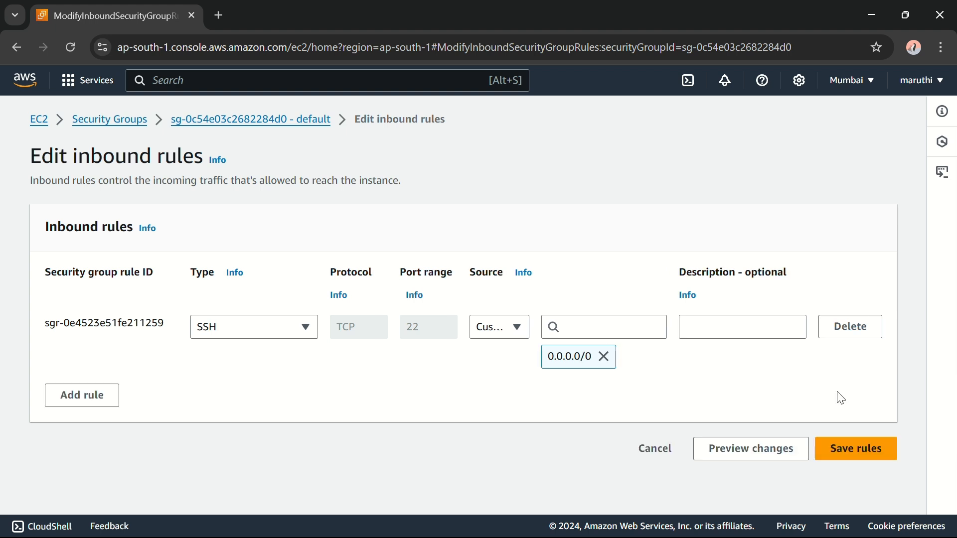
left_click(89, 405)
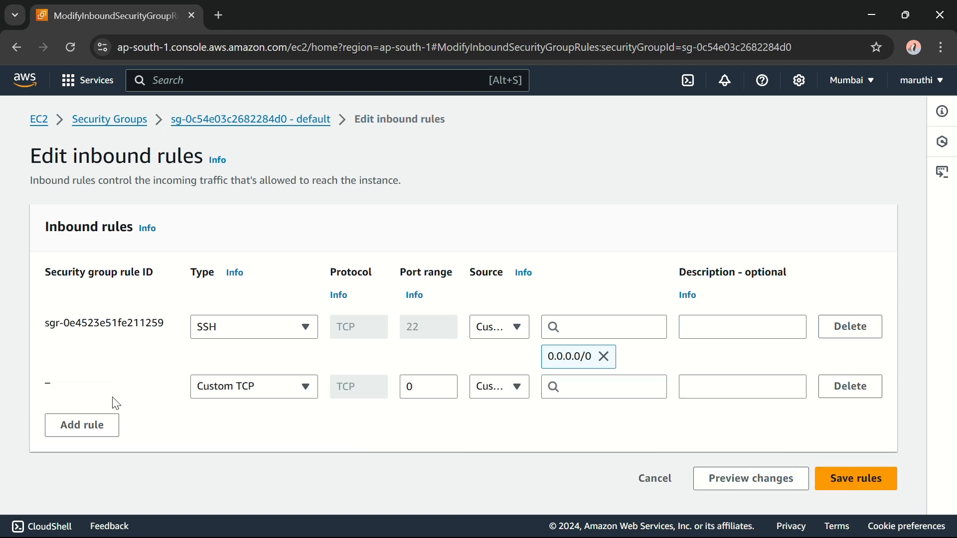
left_click(602, 387)
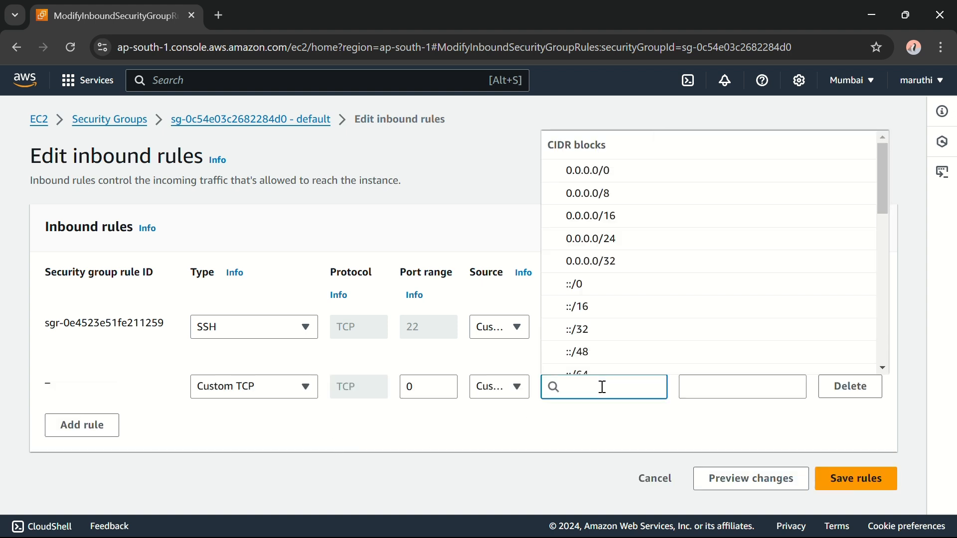
scroll(659, 300, "down", 3)
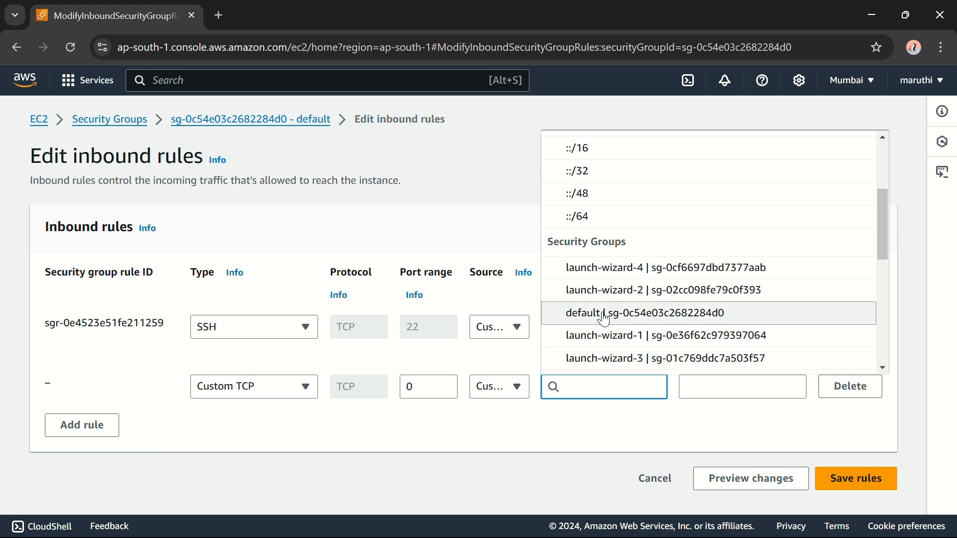
left_click(631, 313)
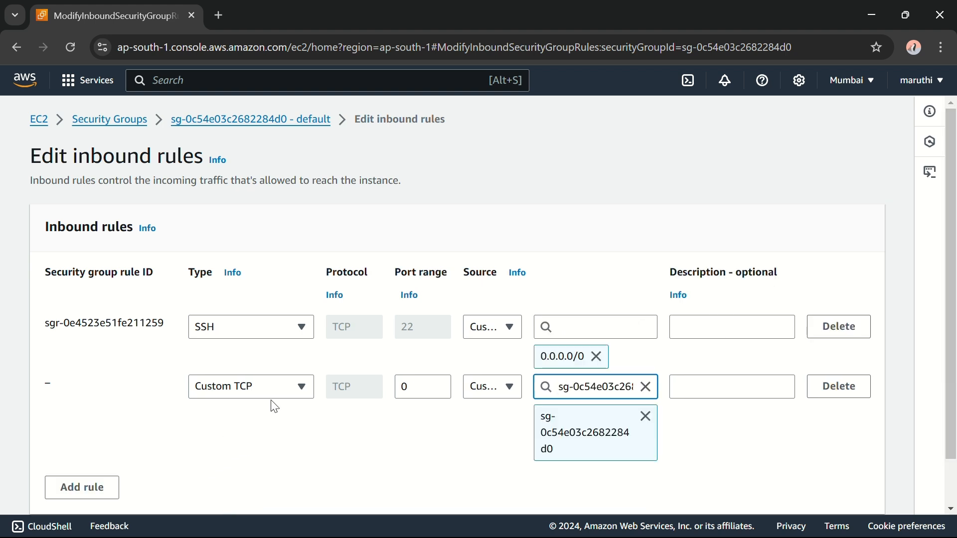
- Set the new inbound rule's type to NFS and save the rules
left_click(299, 387)
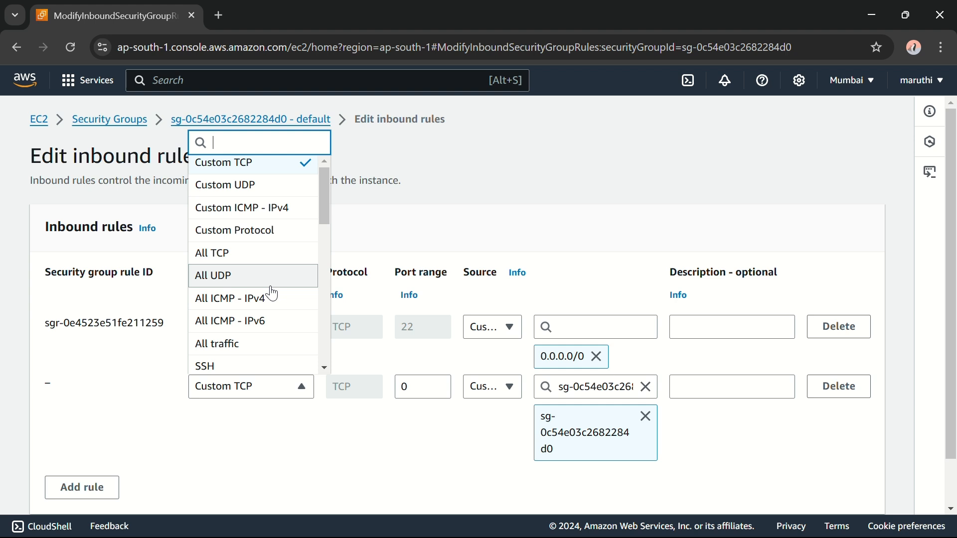
scroll(269, 289, "down", 4)
scroll(271, 294, "down", 5)
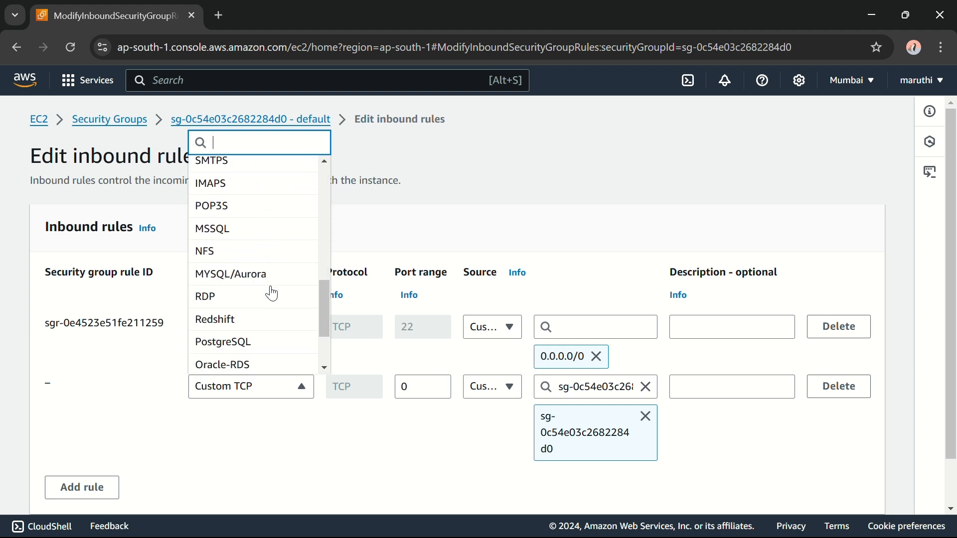
scroll(242, 326, "down", 3)
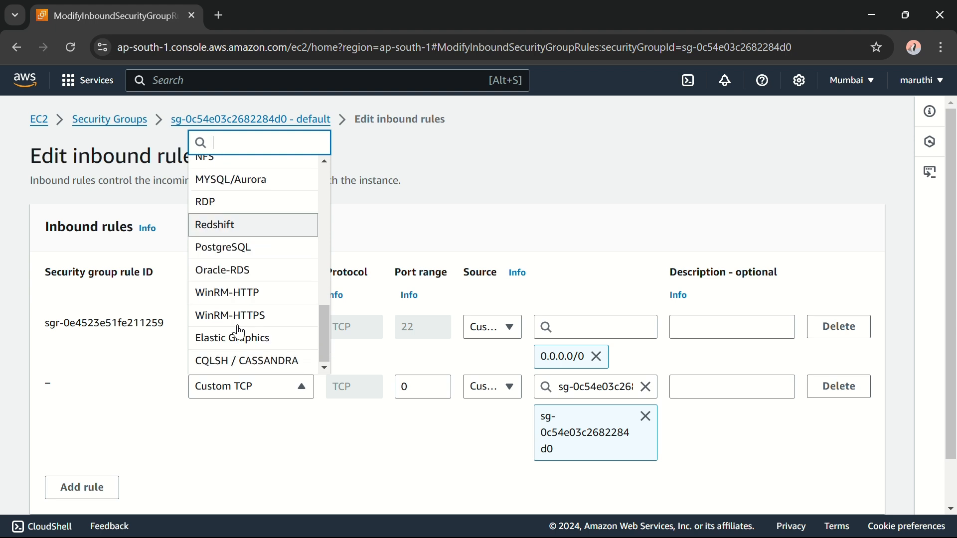
scroll(240, 332, "up", 3)
left_click(232, 253)
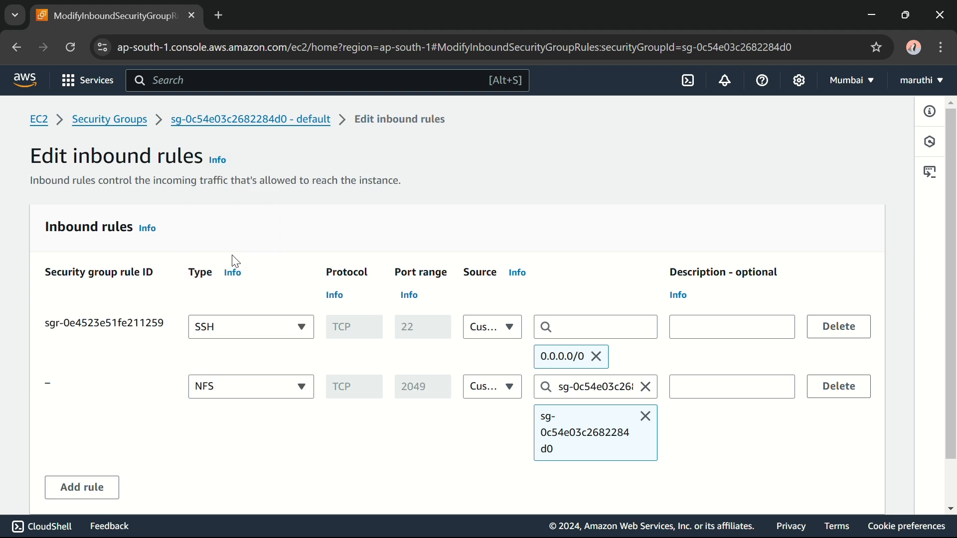
scroll(294, 410, "down", 2)
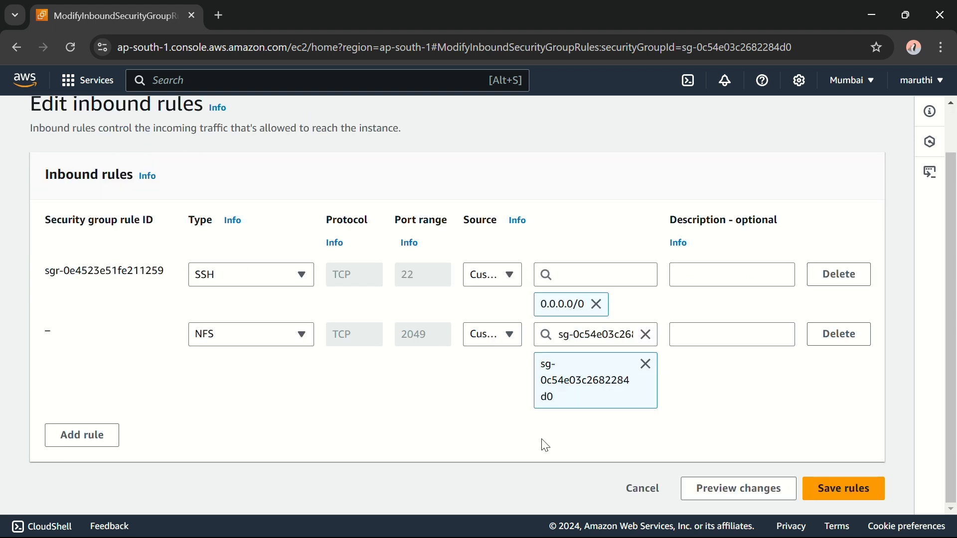
left_click(878, 489)
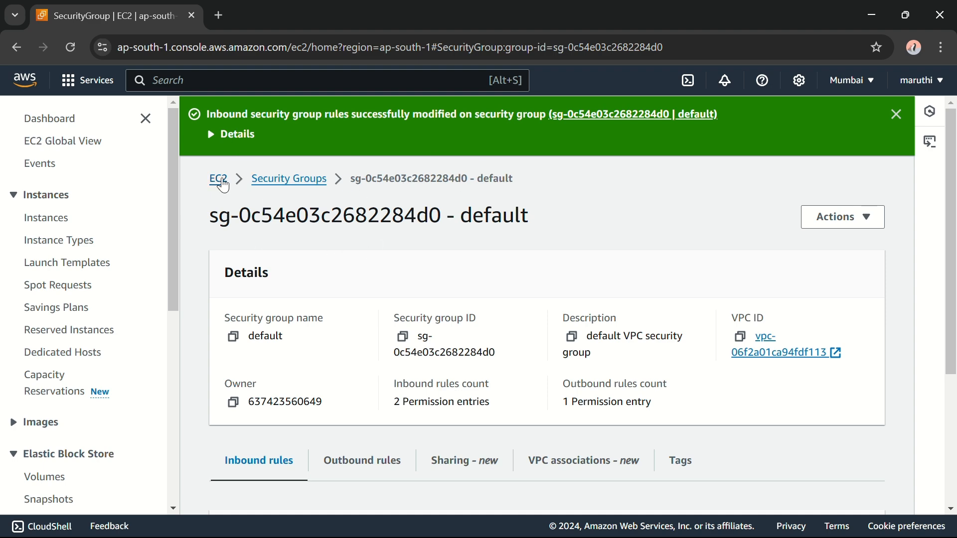
- Open the details of instance ec2-2 and examine its security groups and the port ranges and sources of its inbound rules
left_click(223, 179)
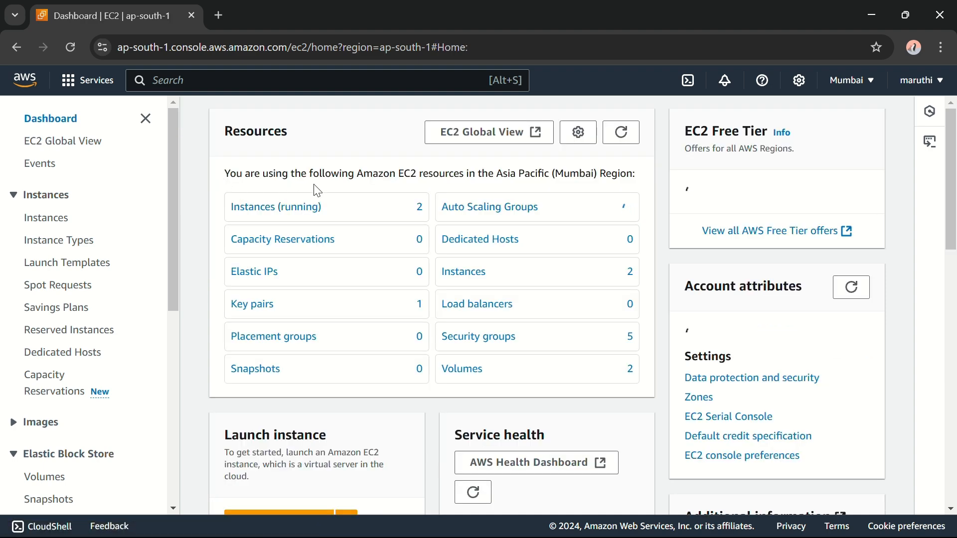
left_click(299, 211)
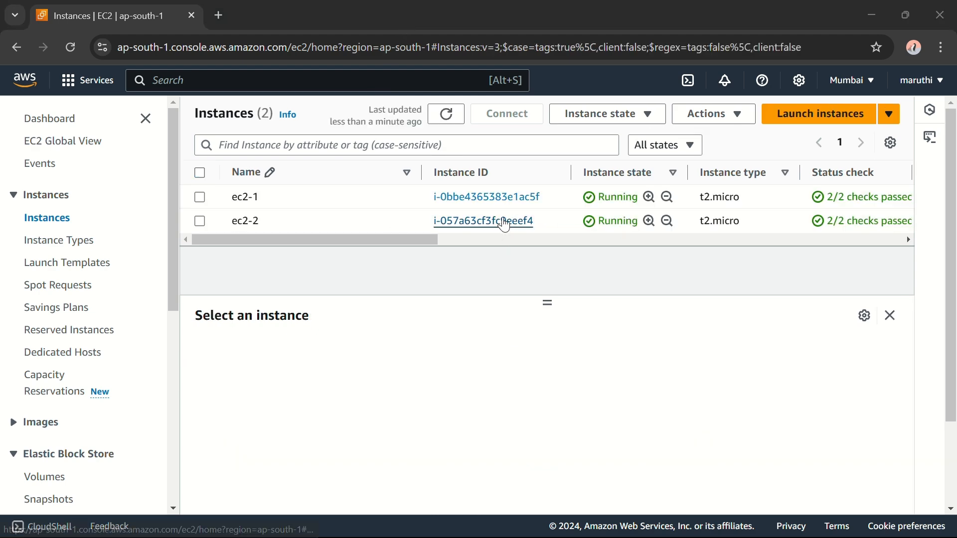
left_click(499, 221)
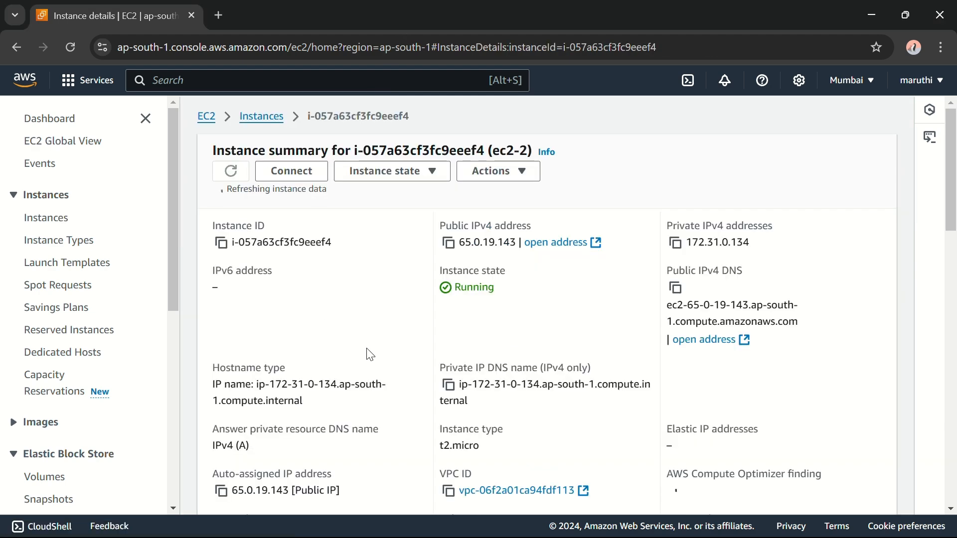
scroll(367, 353, "down", 7)
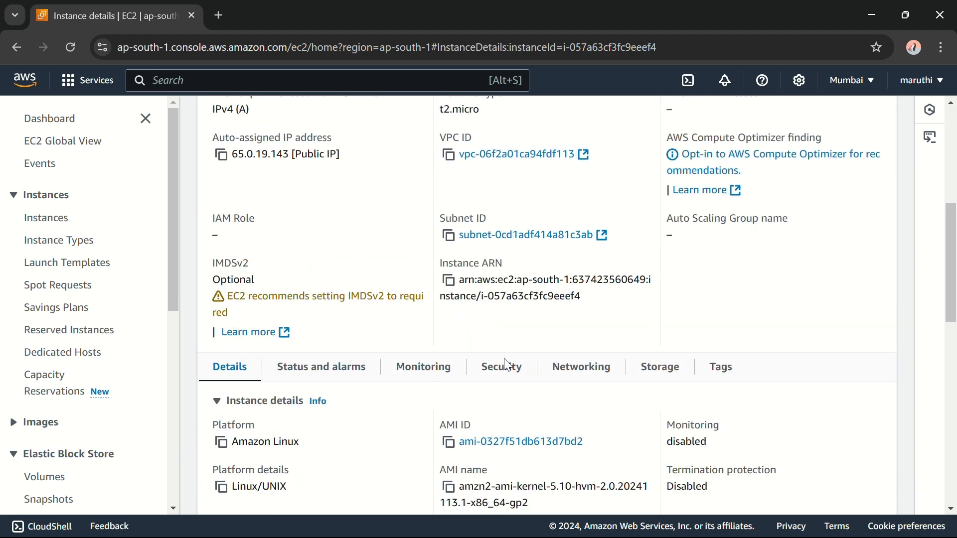
left_click(504, 369)
scroll(427, 402, "down", 5)
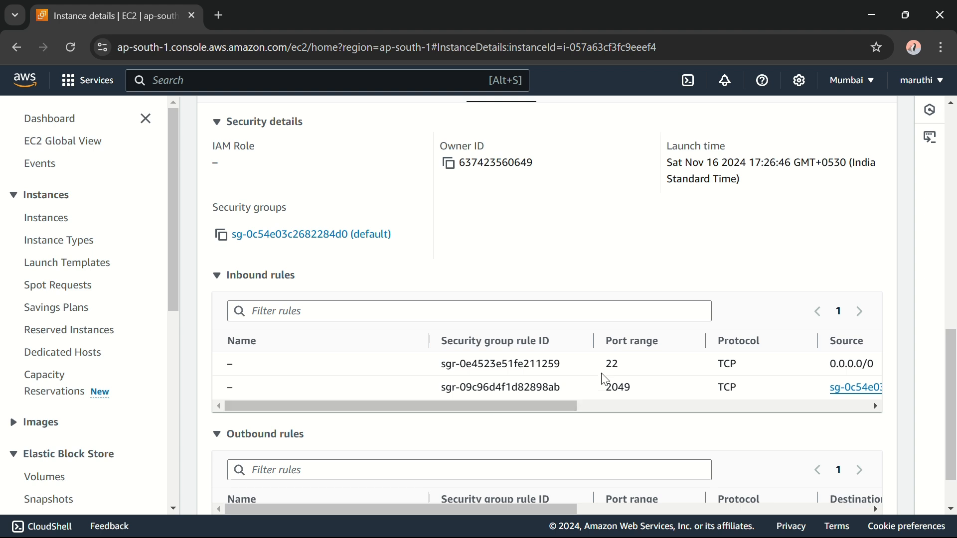
scroll(631, 374, "right", 1)
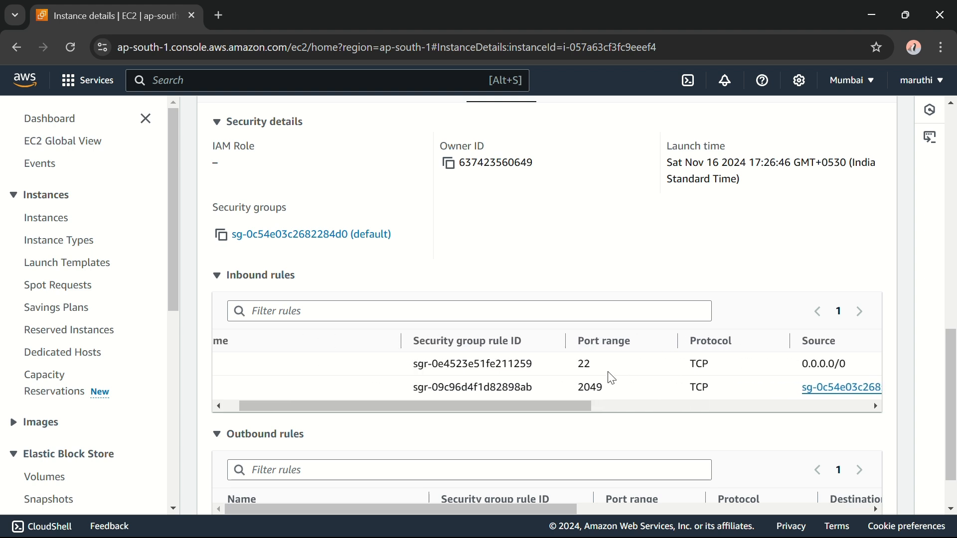
scroll(635, 381, "right", 5)
scroll(642, 387, "right", 3)
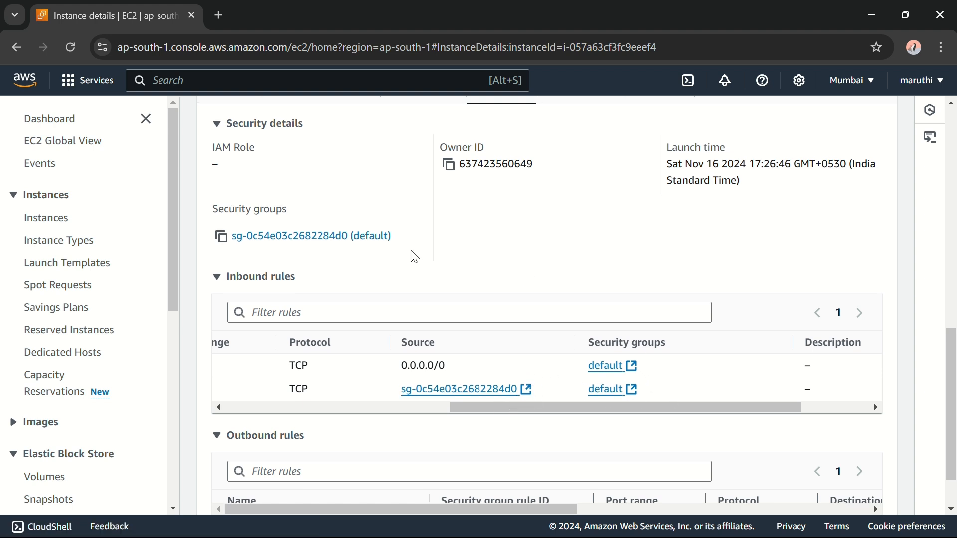
scroll(403, 209, "up", 5)
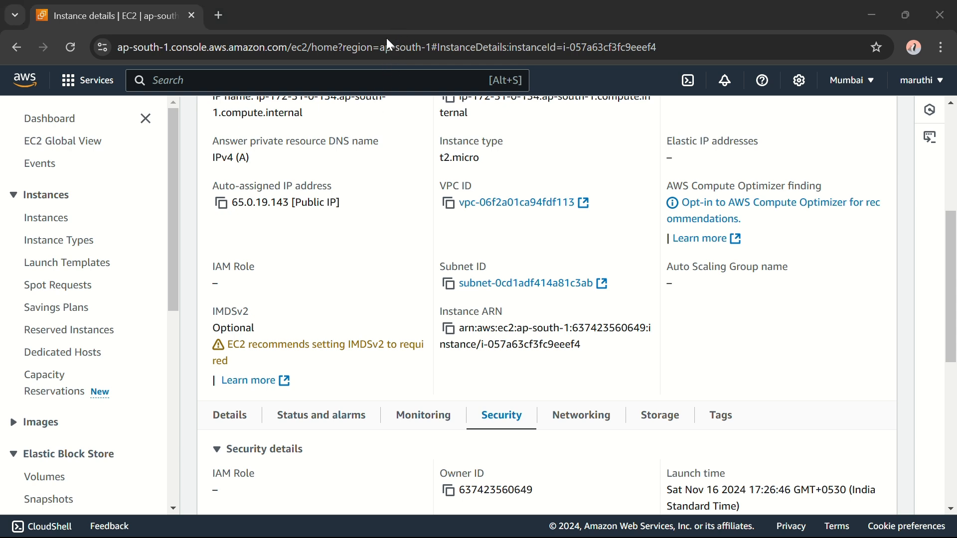
- Search the AWS services for efs, go to EFS and open the efs-file file system
left_click(205, 81)
type("e")
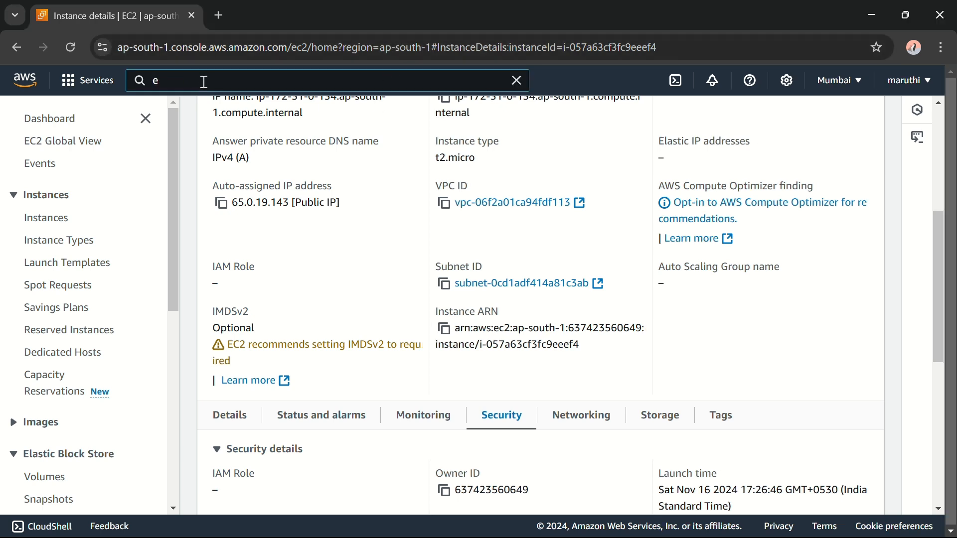
type("fs")
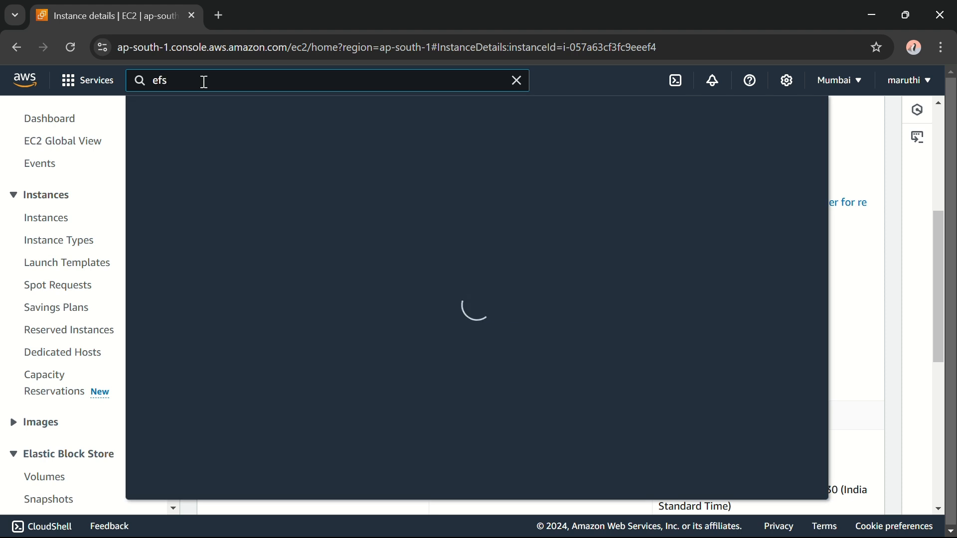
left_click(364, 196)
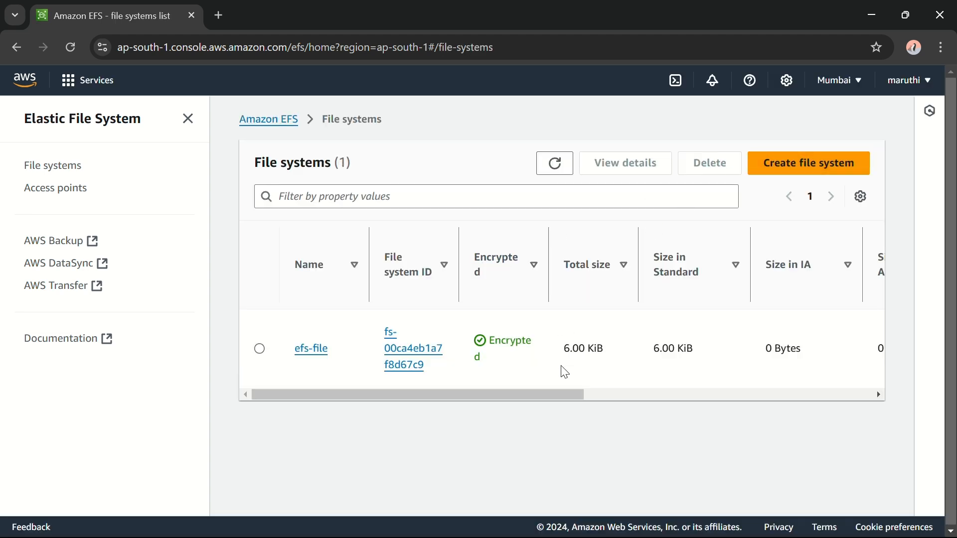
left_click(312, 350)
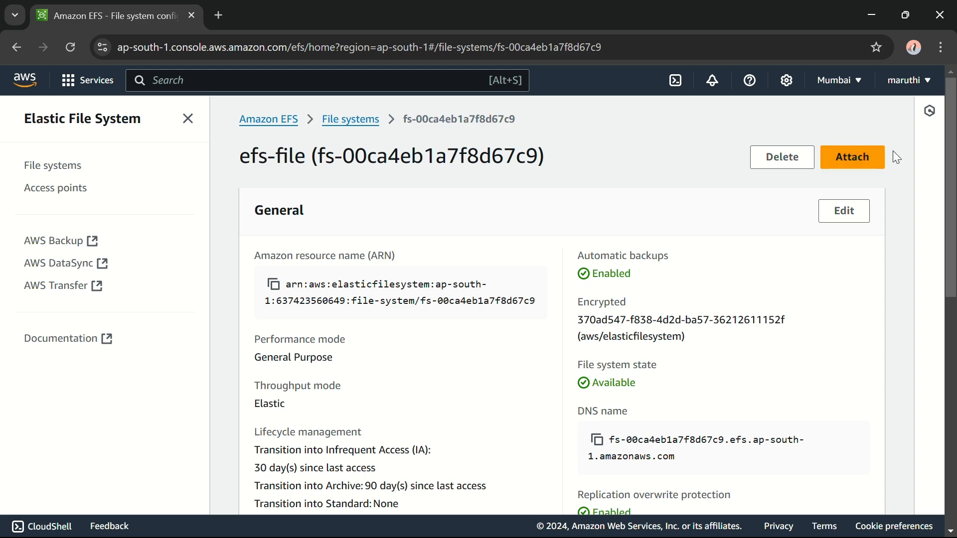
- Copy efs-file's DNS mount command for the NFS client from its attach instructions and close them
left_click(862, 166)
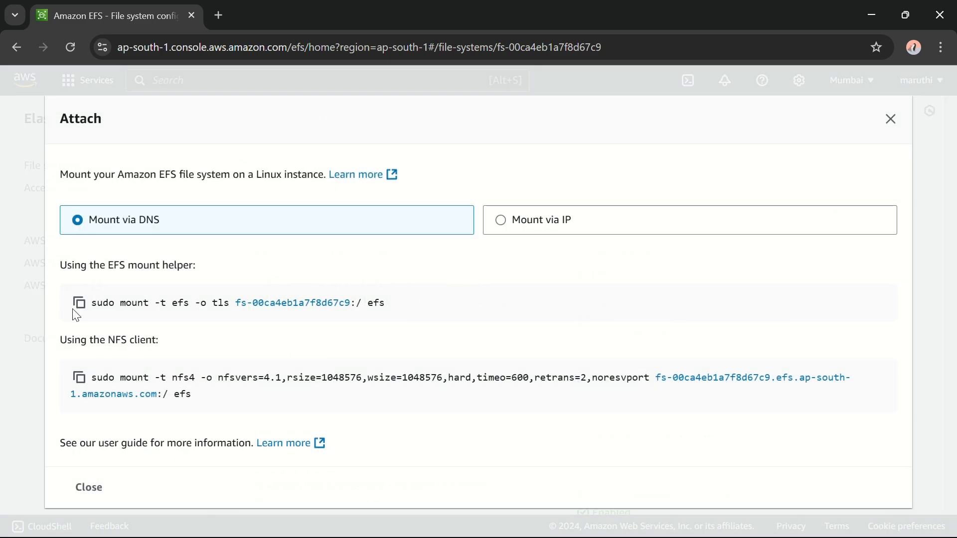
left_click(79, 378)
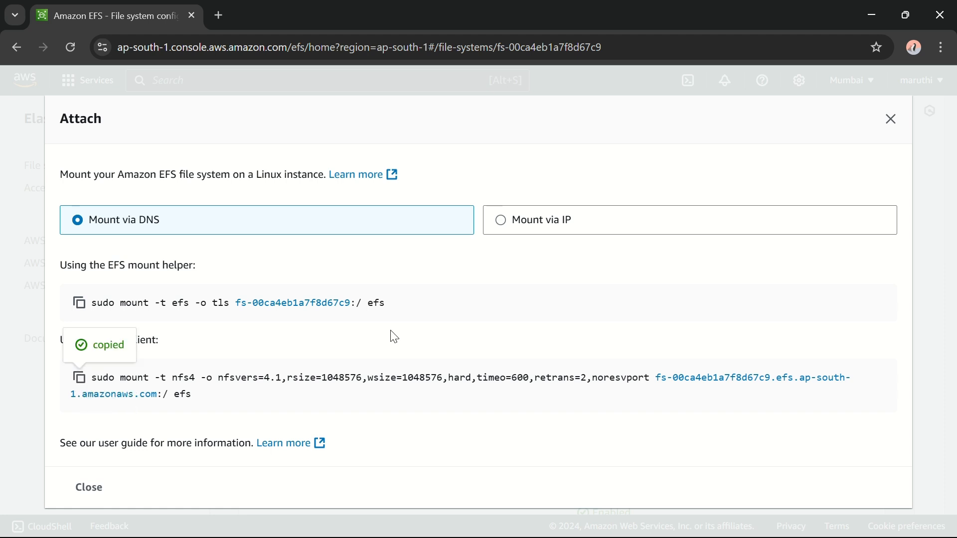
left_click(893, 120)
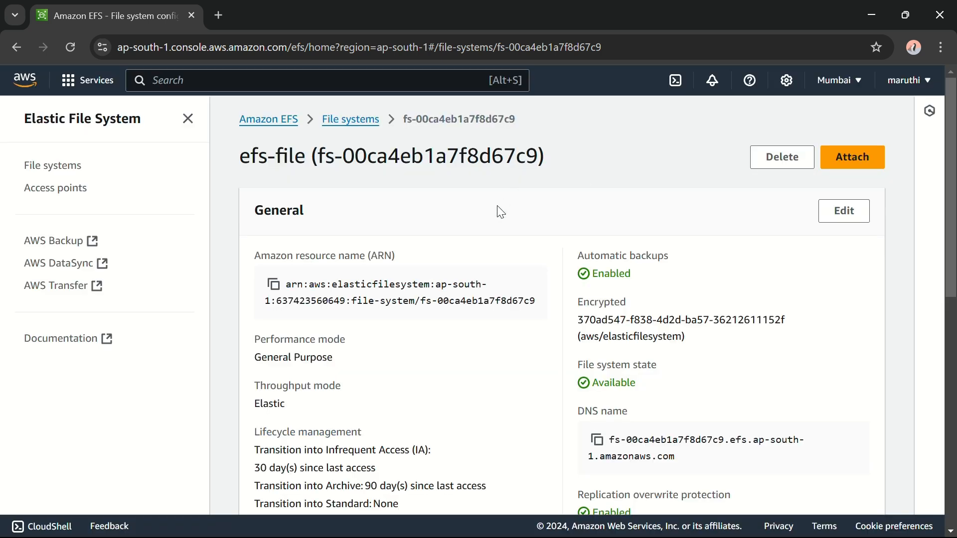
- Switch to the terminal session of ip-172-31-11-64, become root with sudo su and list the directory with ls
key("super+Tab")
key("super+Tab")
key("super+Tab")
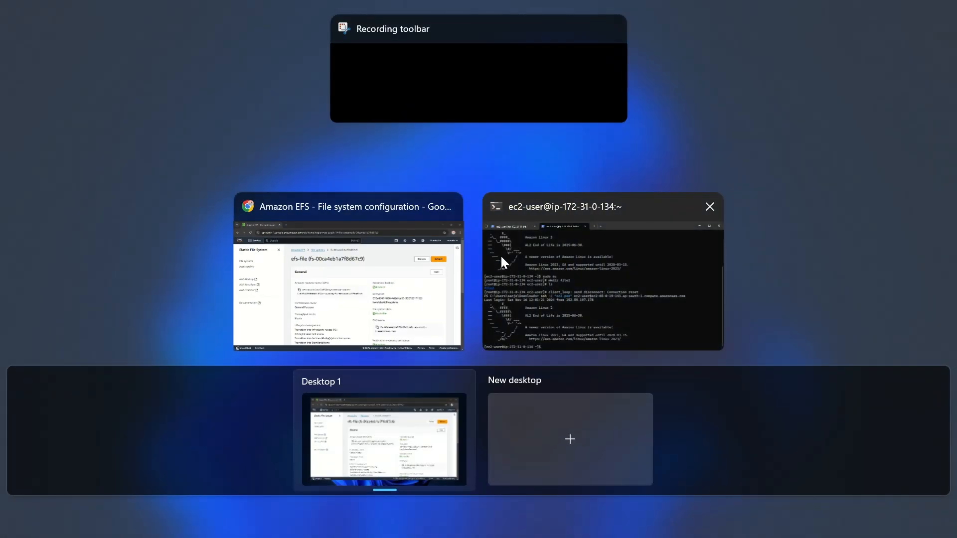
left_click(521, 279)
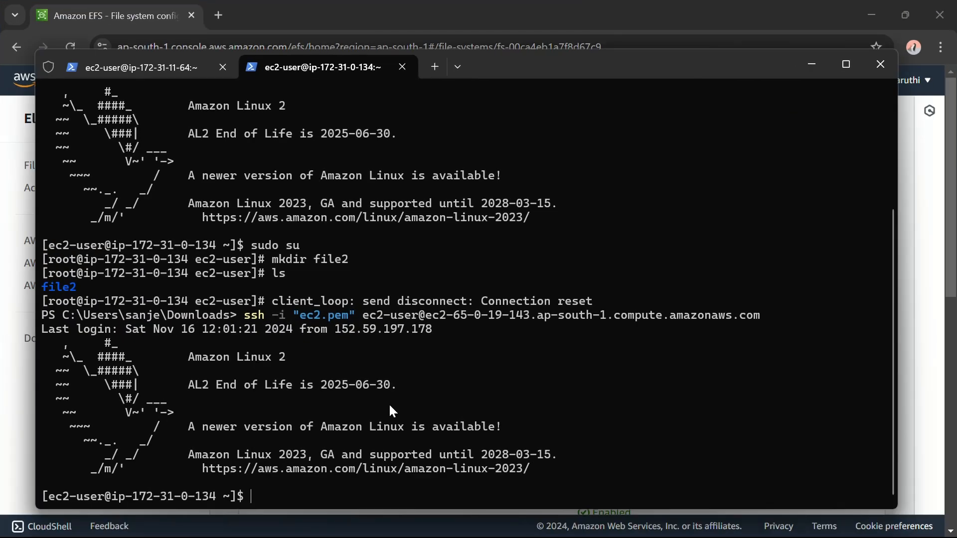
left_click(174, 70)
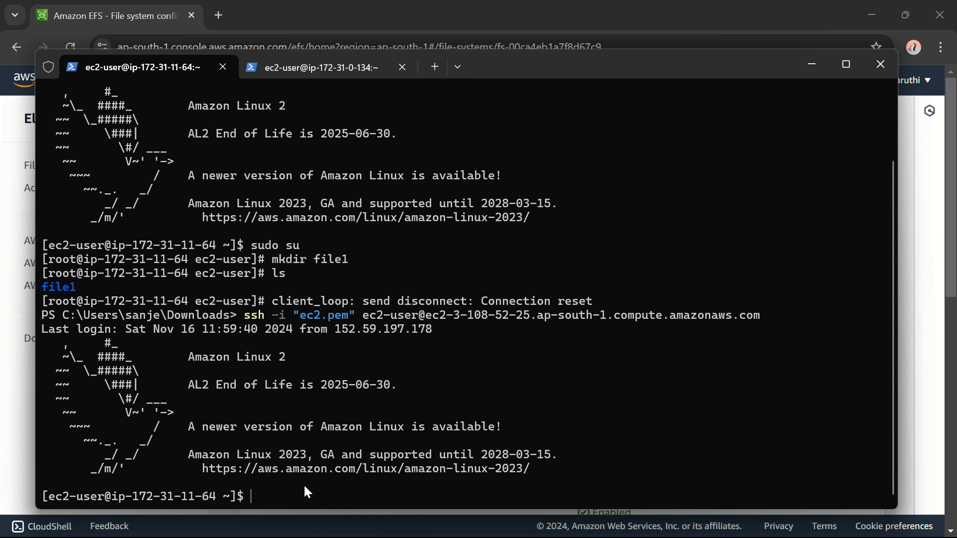
type("ro")
key("BackSpace")
key("BackSpace")
type("sudo su")
key("Return")
type("ls")
key("Return")
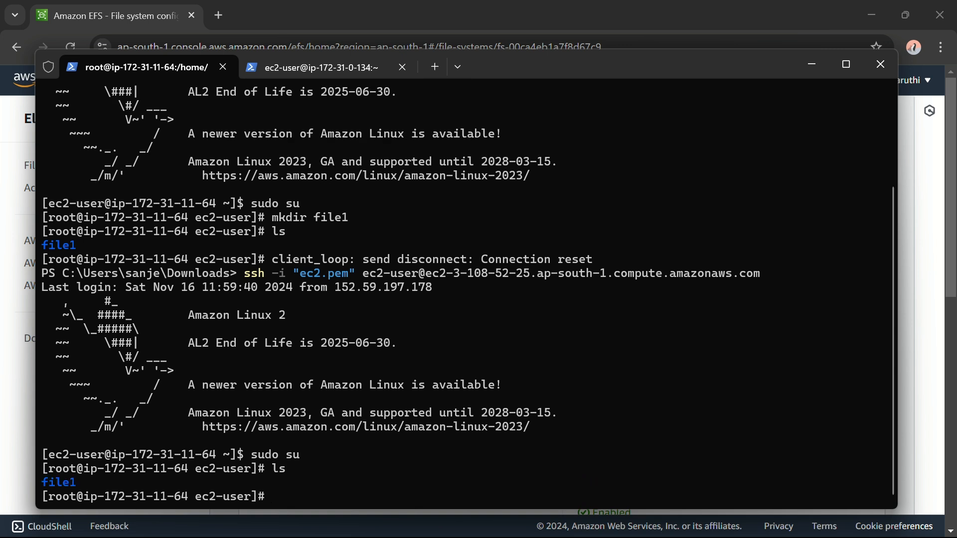
- Run the copied nfs4 mount command with file1 as the mount directory in place of efs
key("ctrl+v")
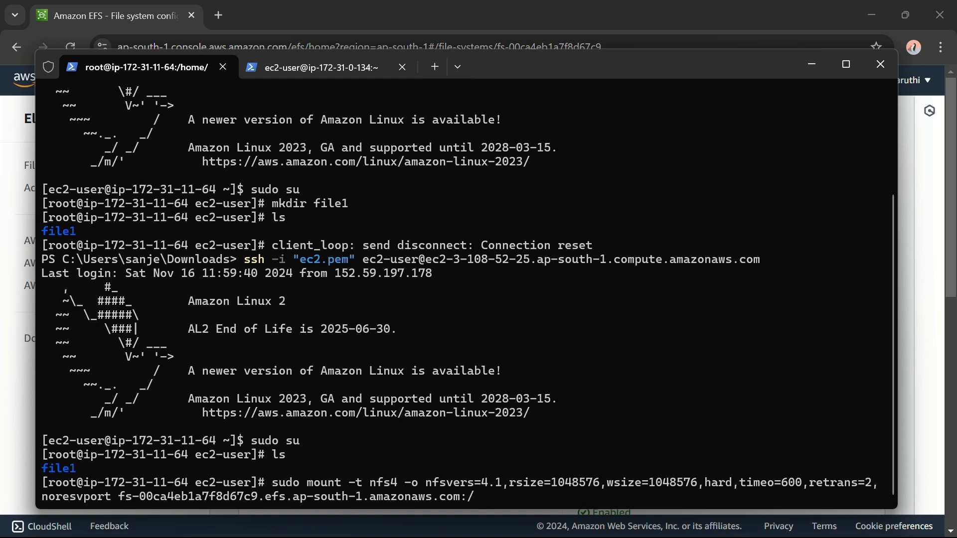
type("file1")
key("Return")
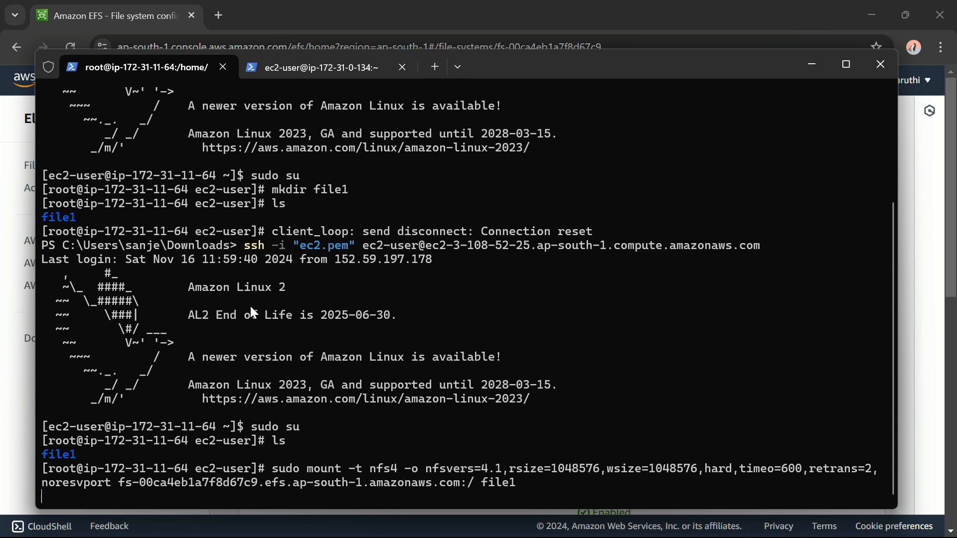
- Switch to the terminal session of ip-172-31-0-134 and become root with sudo su
left_click(303, 71)
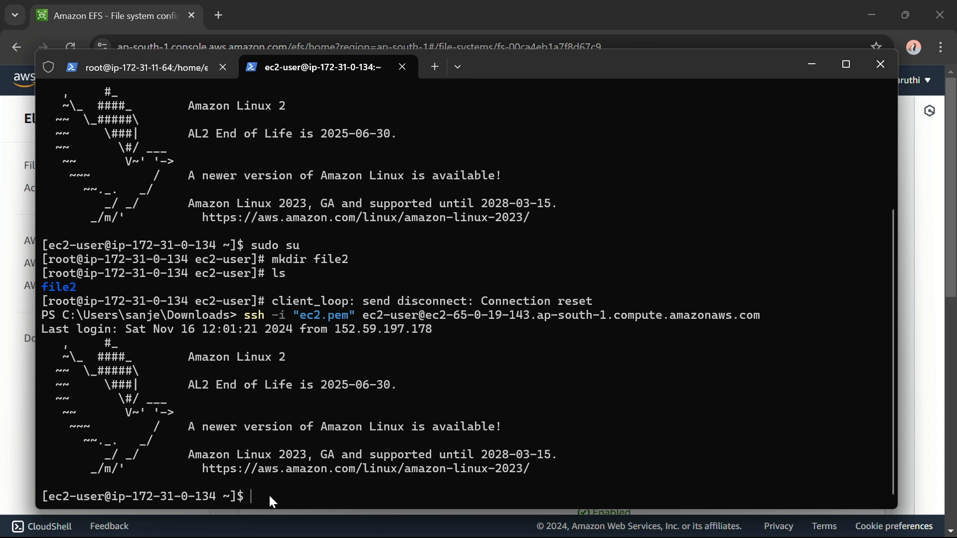
type("sudo su")
key("Return")
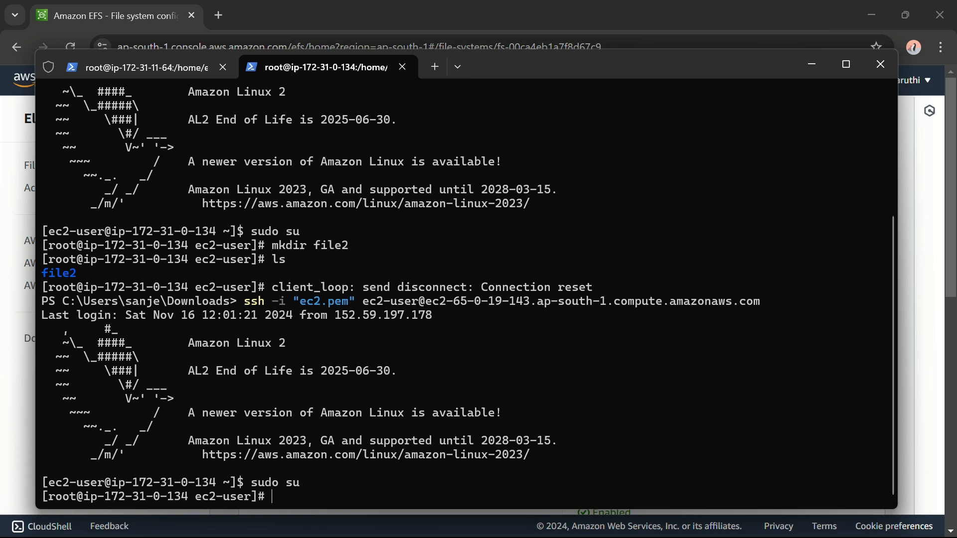
- List the directory with ls and run the copied nfs4 mount command with file2 as the mount directory in place of efs
type("ls")
key("Return")
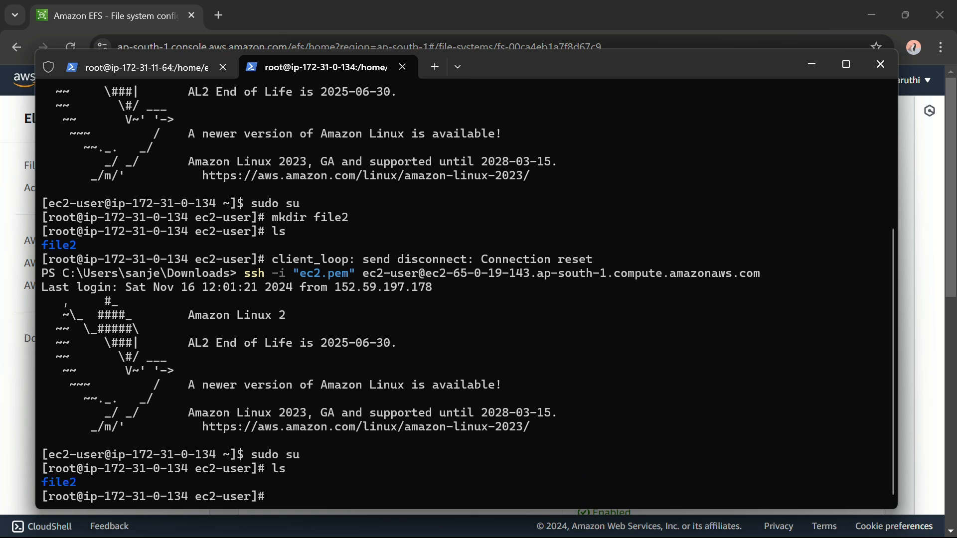
key("ctrl+v")
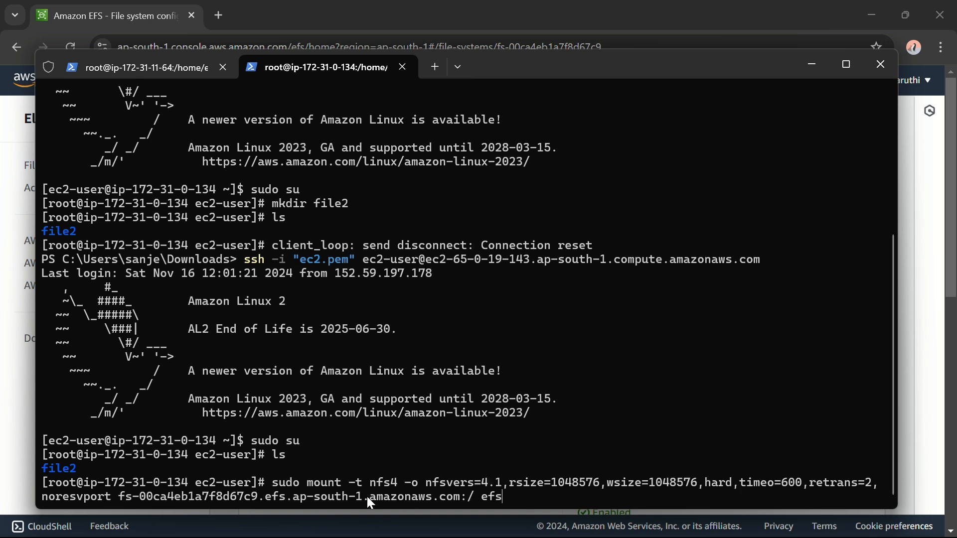
key("BackSpace")
key("BackSpace")
type("file2")
key("Return")
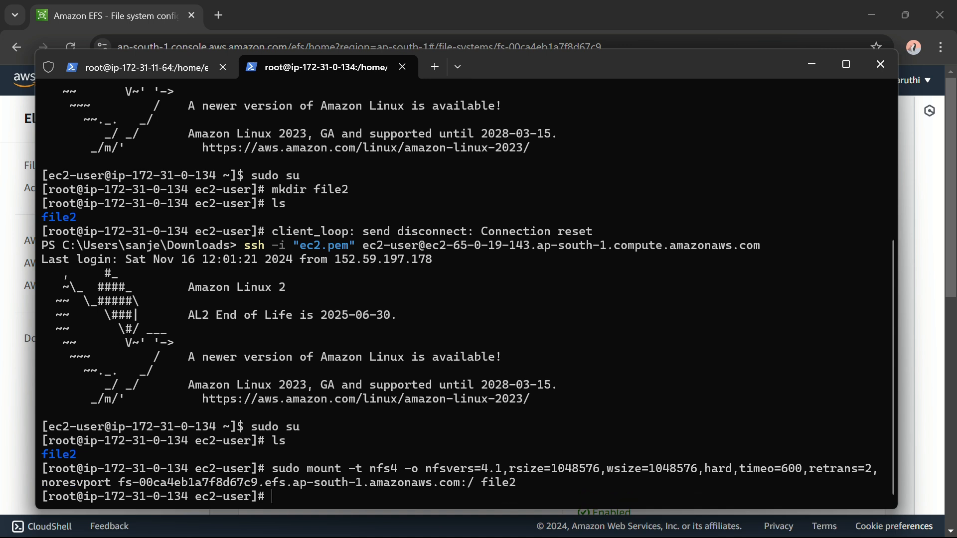
- In the ip-172-31-0-134 session, change into file2, create an empty file named new with touch and list the directory
left_click(152, 60)
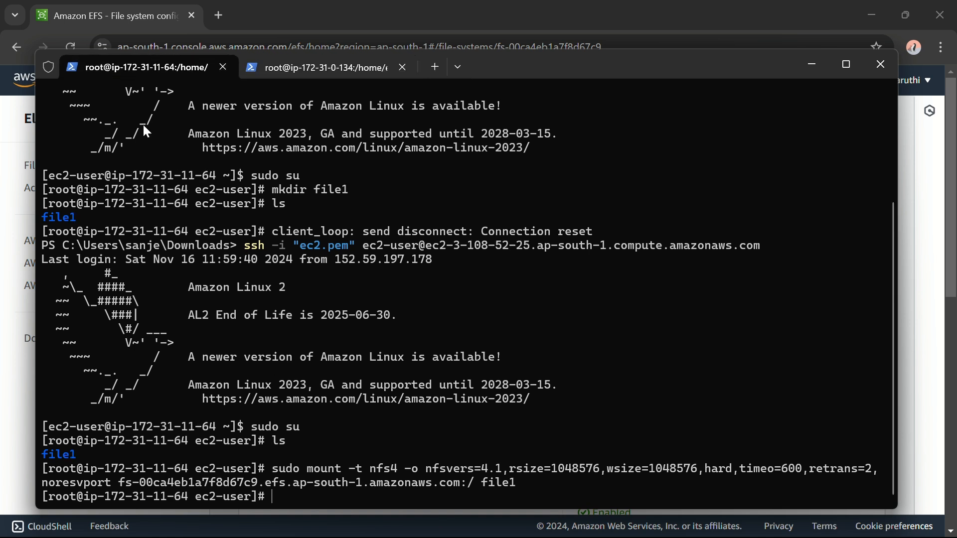
left_click(291, 68)
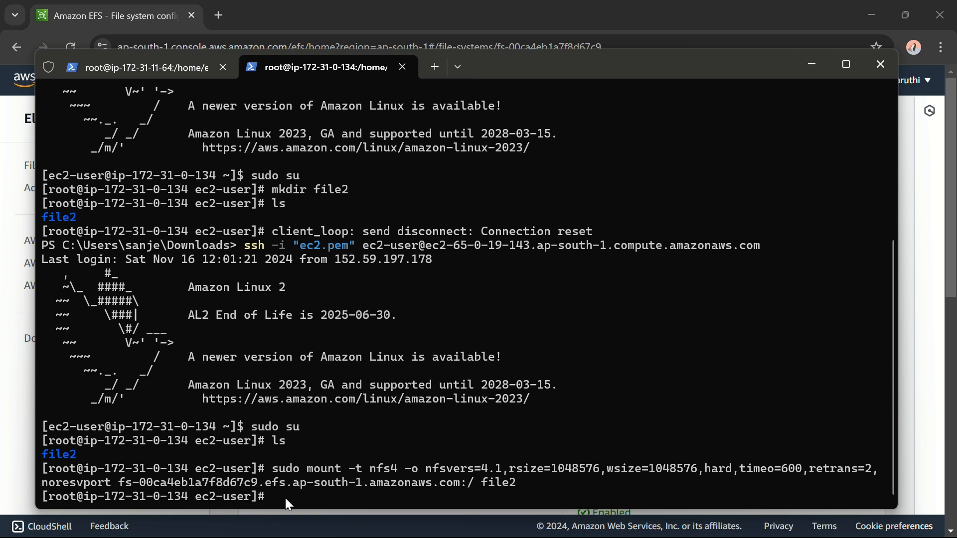
type("cd")
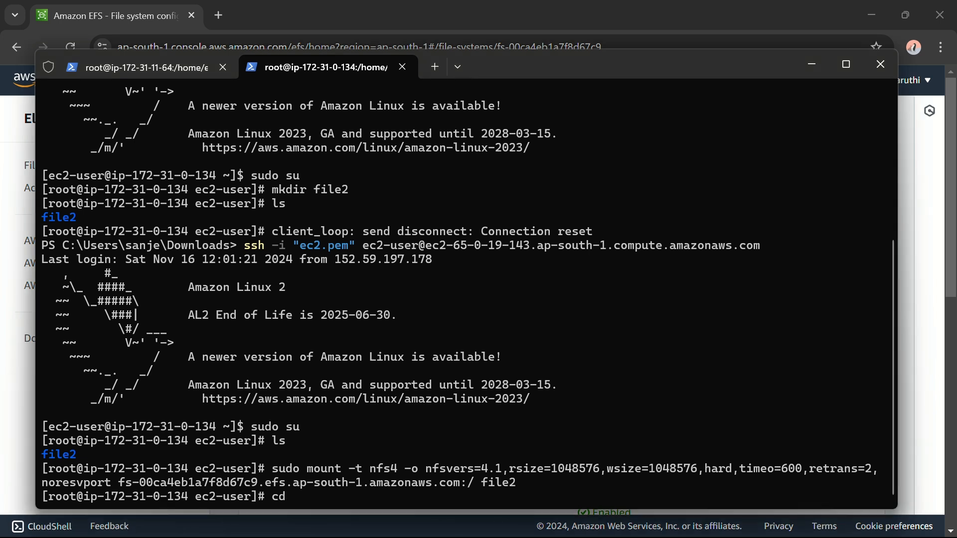
type(" file2")
key("Return")
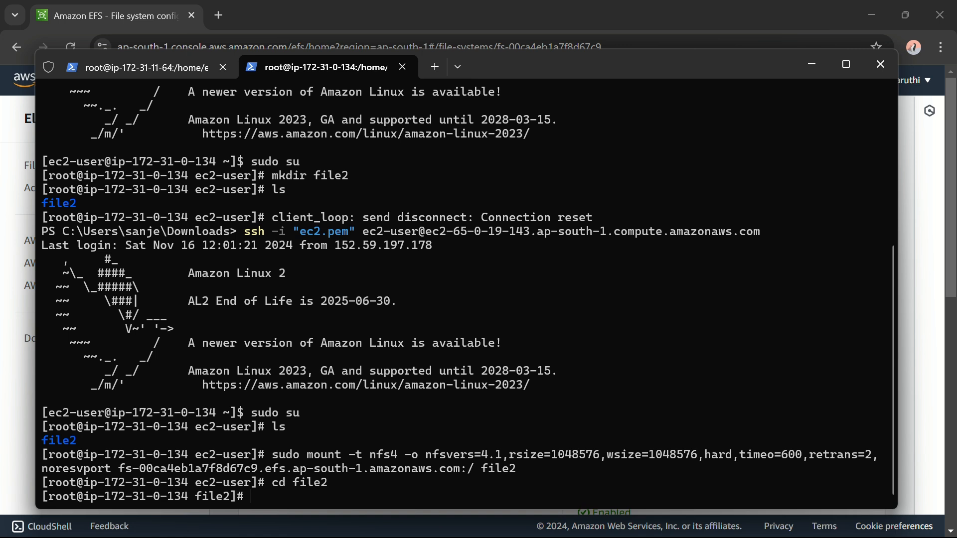
type("touch new")
key("Return")
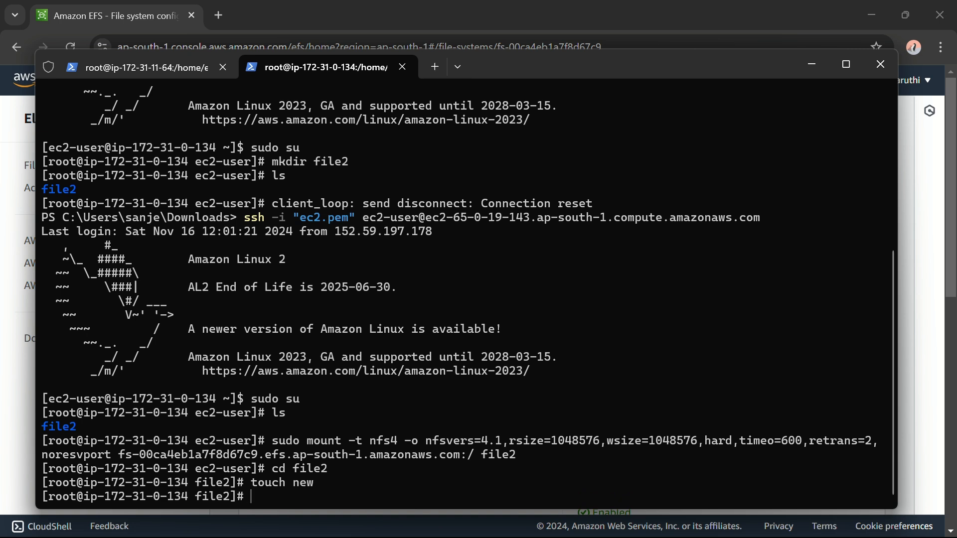
type("ls")
key("Return")
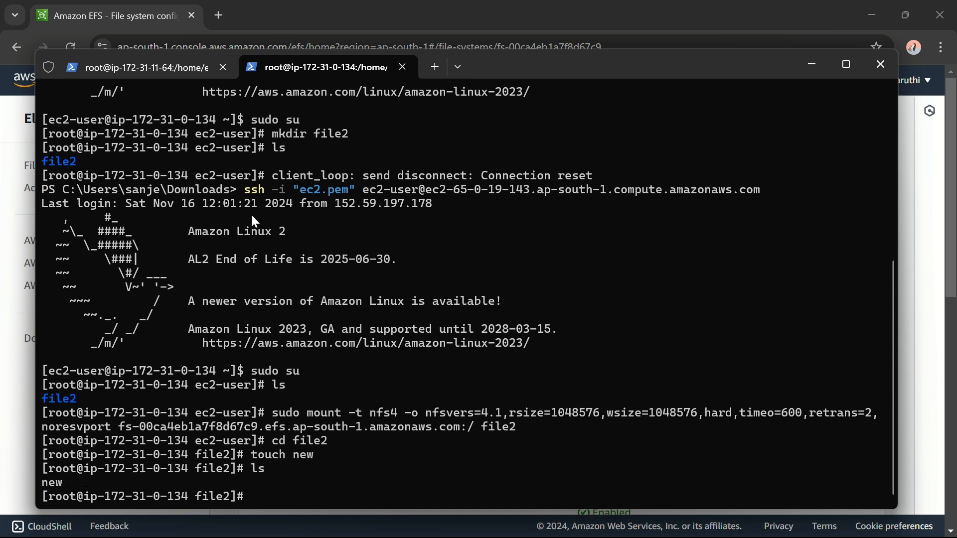
- Switch to the terminal session of ip-172-31-11-64, change into file1 and list its contents with ls
left_click(133, 71)
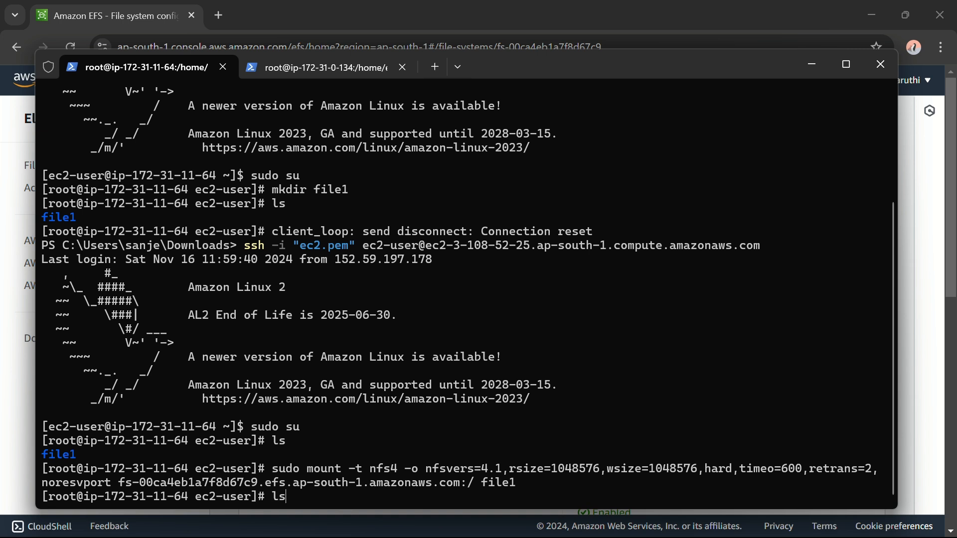
key("Return")
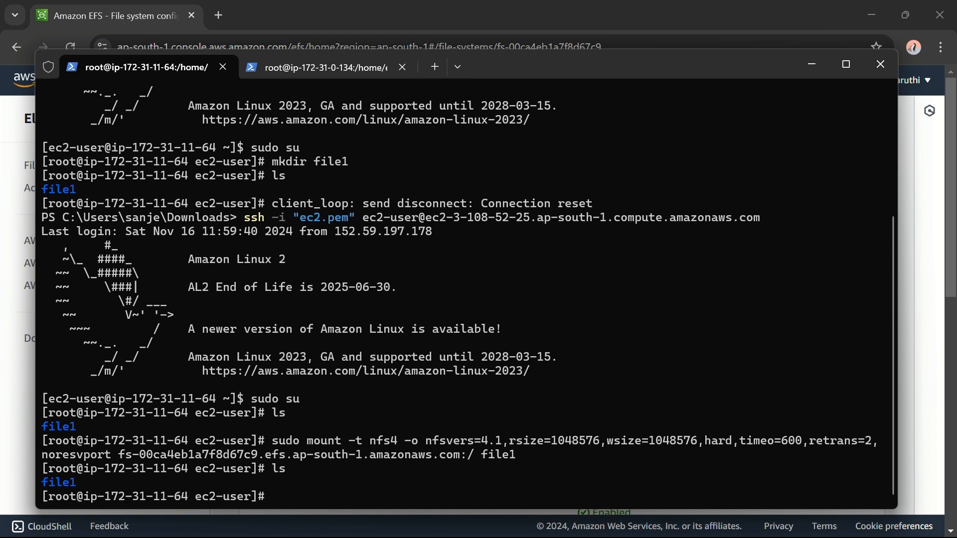
type("cd file1")
key("Return")
type("ls")
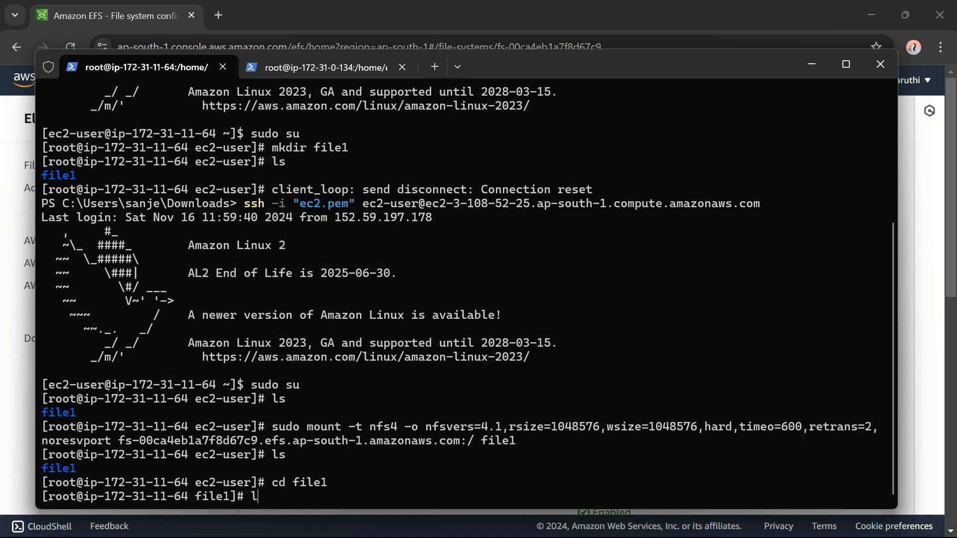
key("Return")
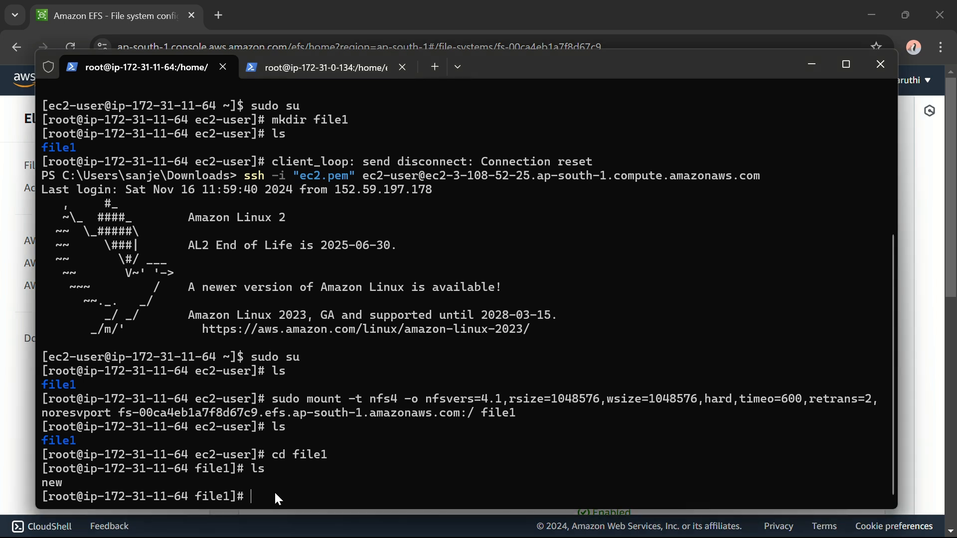
- Create an empty file named old in file1 with touch and list the directory
type("touch old")
key("Return")
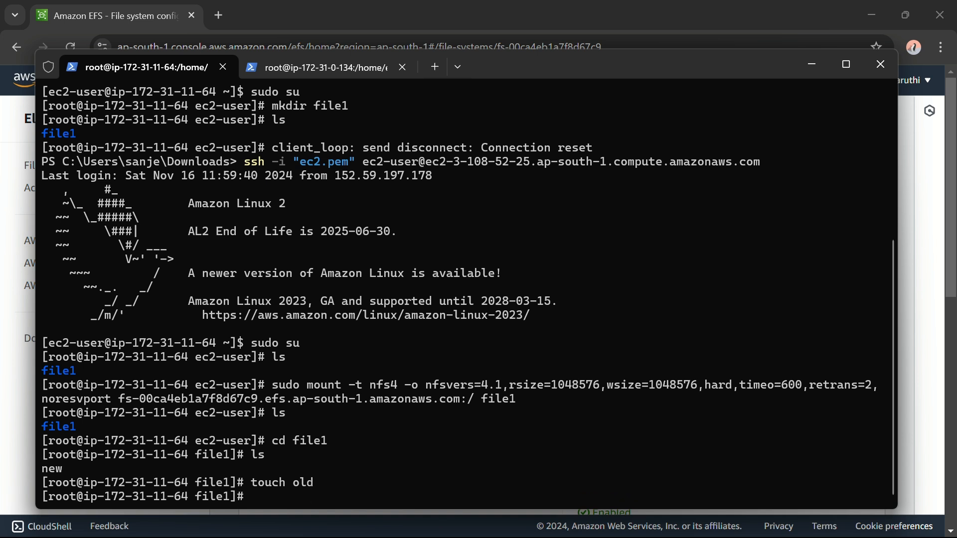
type("ls")
key("Return")
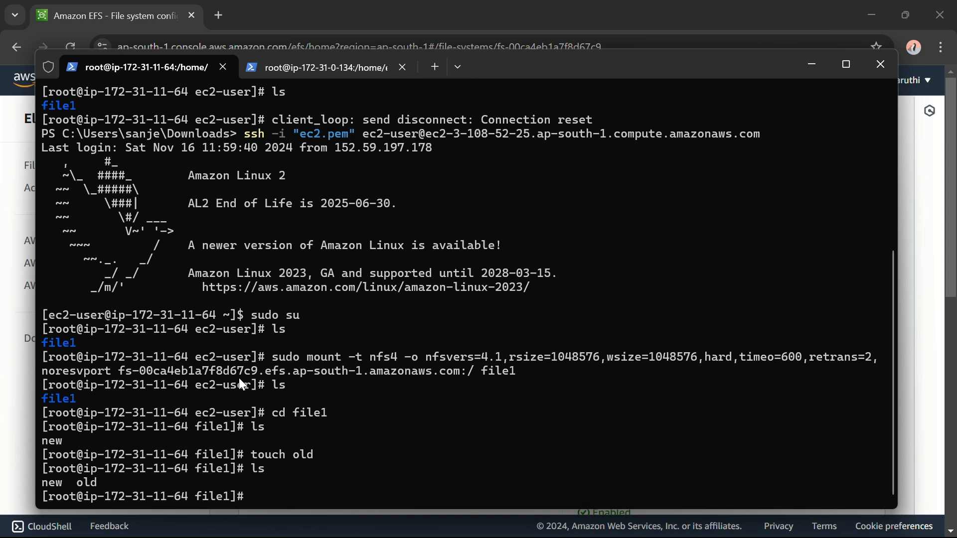
- Switch to the terminal session of ip-172-31-0-134 and list the contents of file2 with ls
left_click(314, 69)
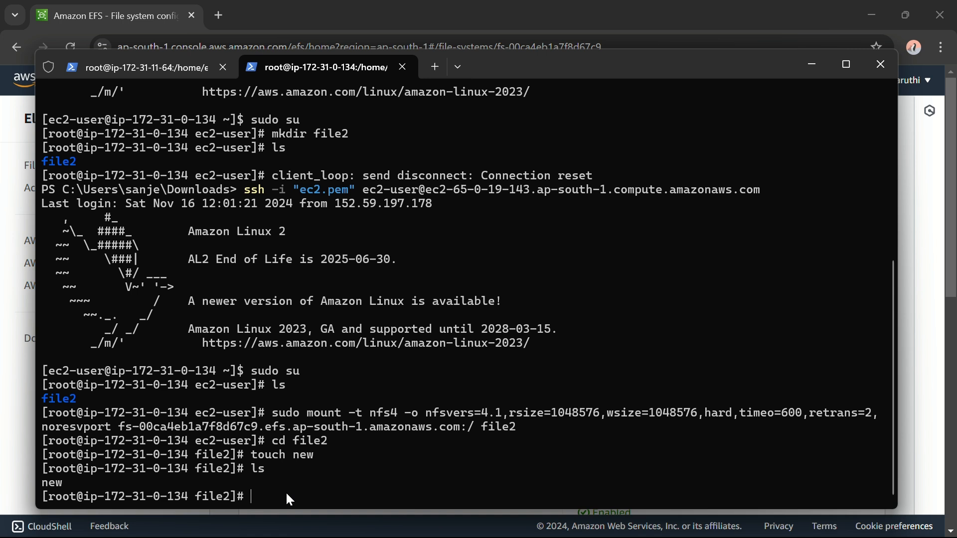
type("ls")
key("Return")
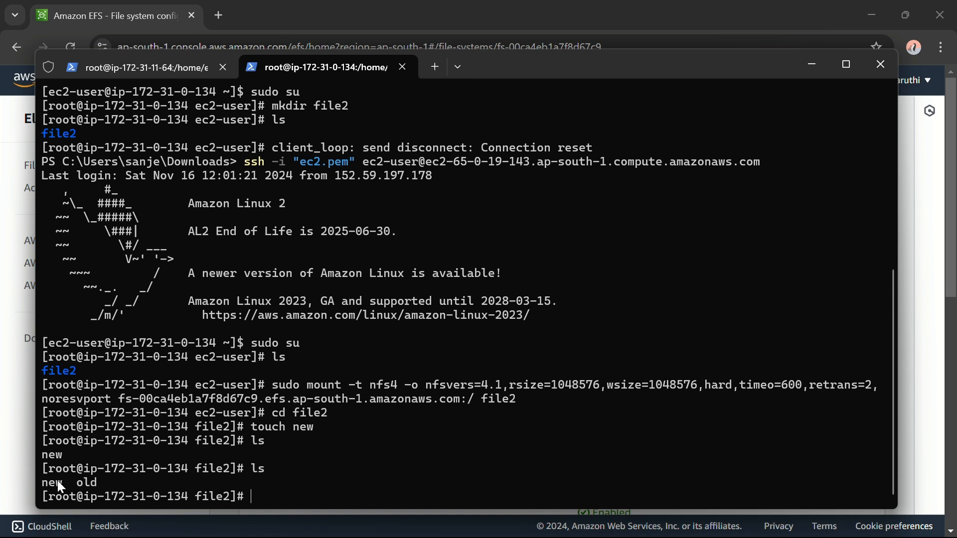